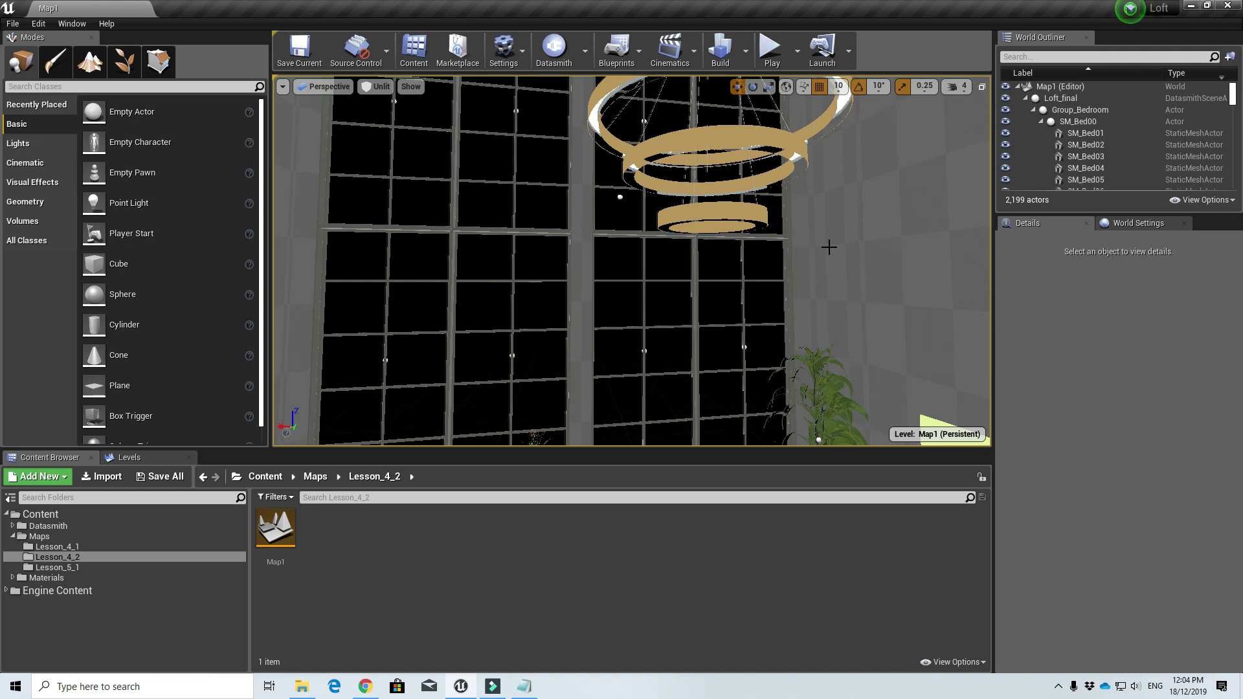
# Orbit the viewport slightly around the loft windows.
pyautogui.moveTo(828, 247)
pyautogui.mouseDown(button='right')
pyautogui.moveTo(764, 249)
pyautogui.moveTo(829, 246)
pyautogui.mouseUp(button='right')
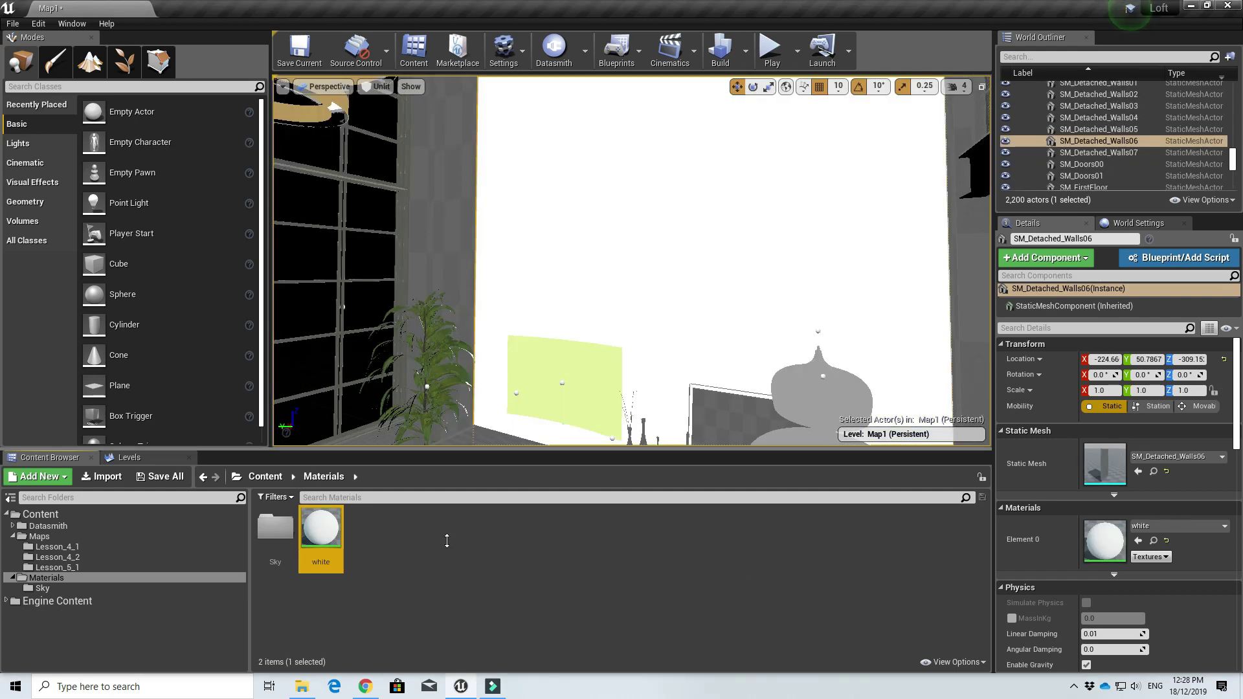
# Change the white material's 1,1,1 constant to pure red (1,0,0) and save it.
pyautogui.doubleClick(326, 530)
pyautogui.moveTo(613, 356); pyautogui.dragTo(900, 256)
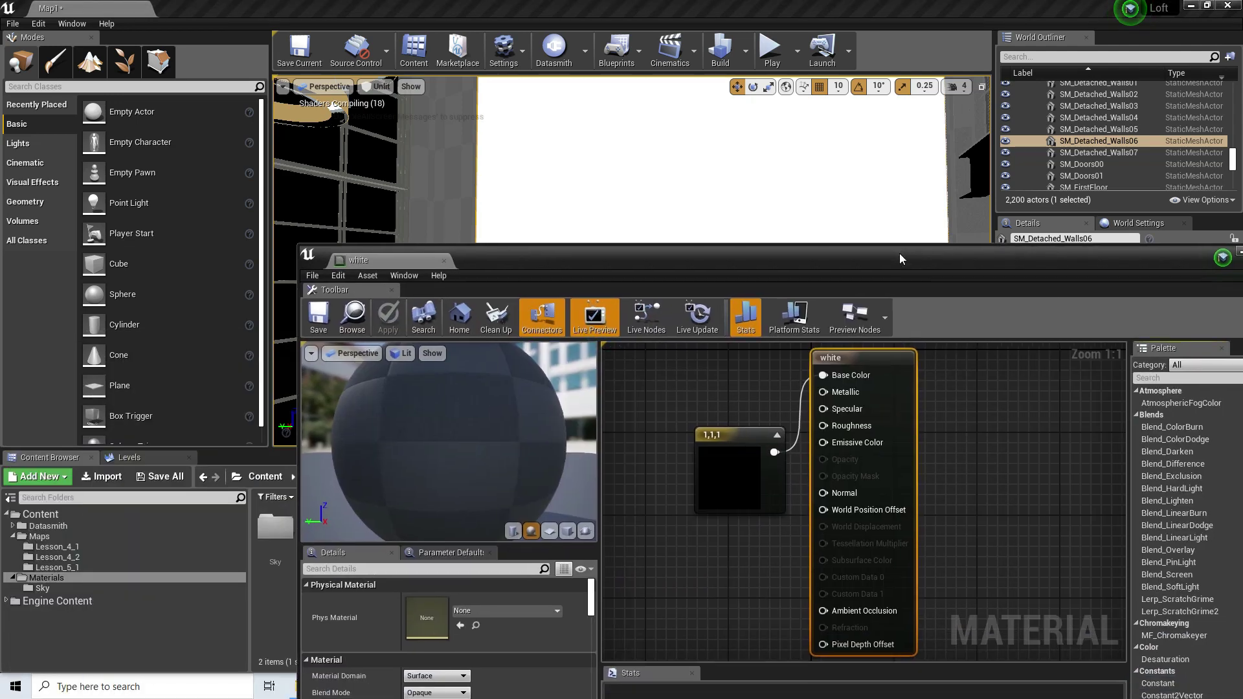
pyautogui.click(682, 419)
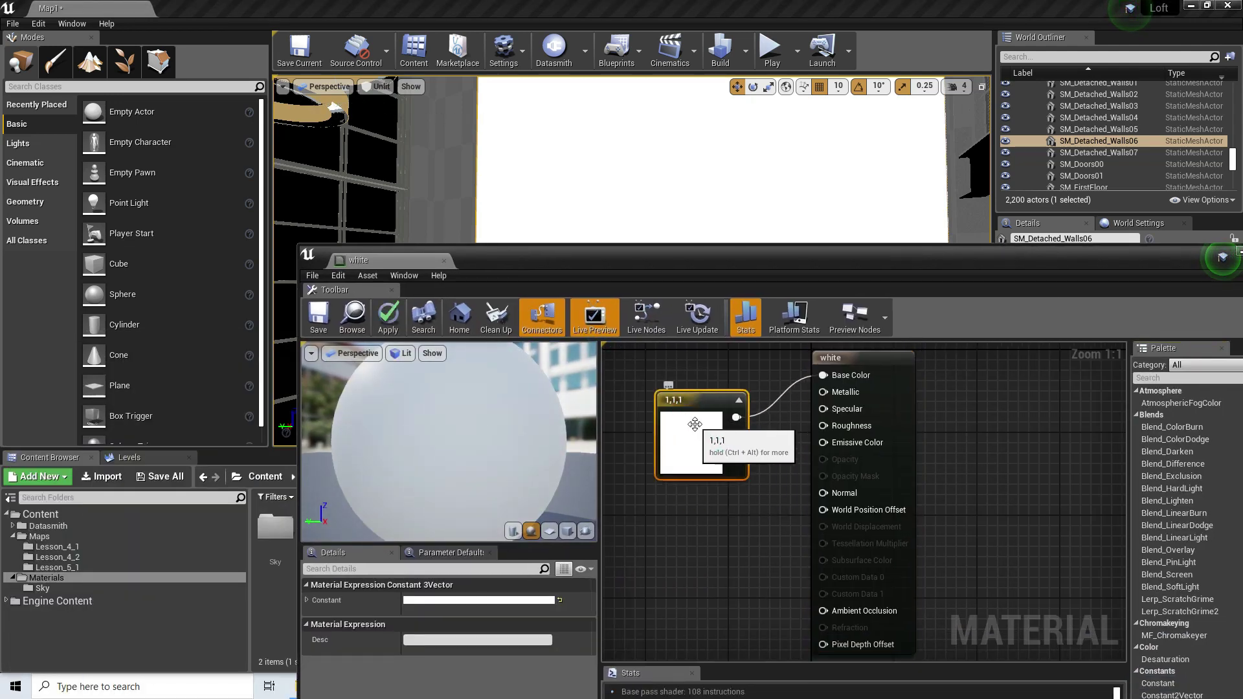
pyautogui.doubleClick(696, 429)
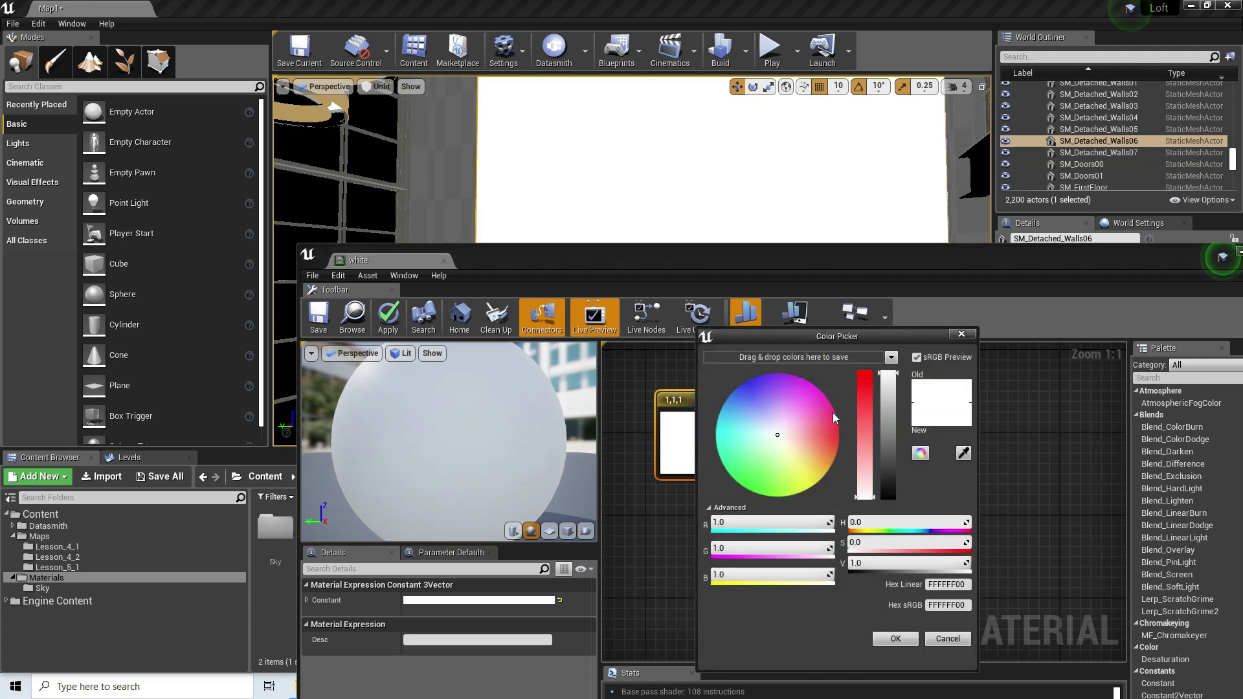
pyautogui.click(839, 435)
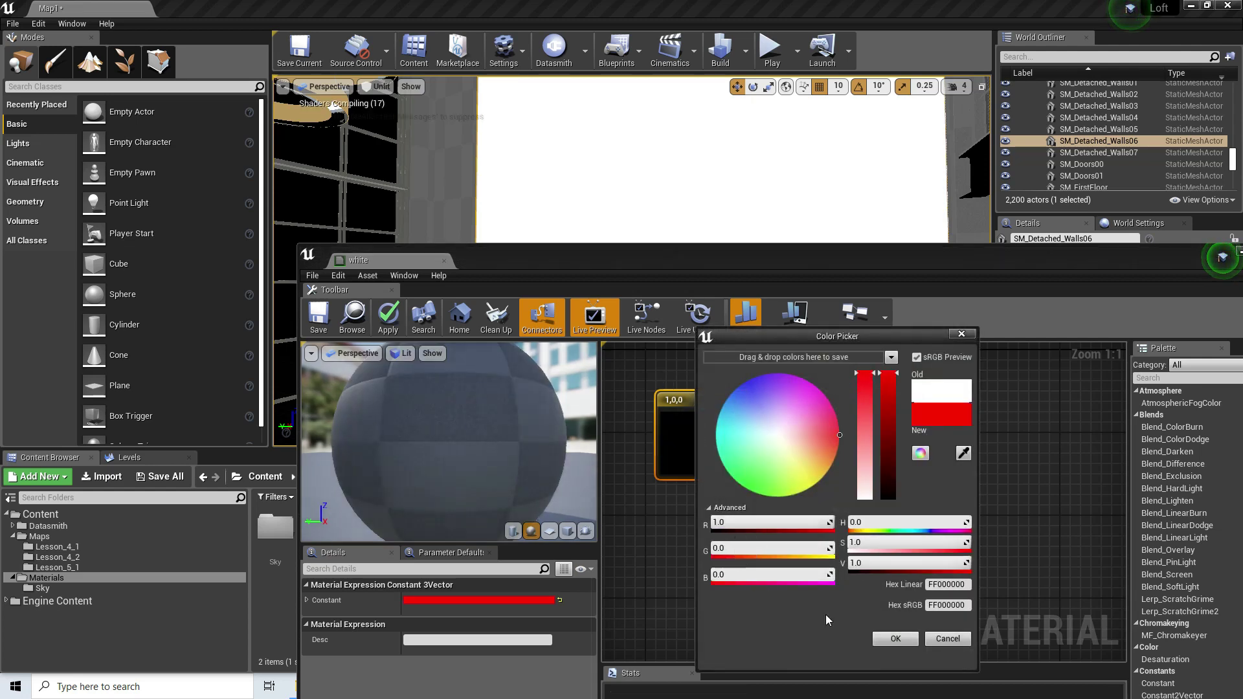
pyautogui.click(895, 638)
pyautogui.moveTo(605, 260); pyautogui.dragTo(787, 277)
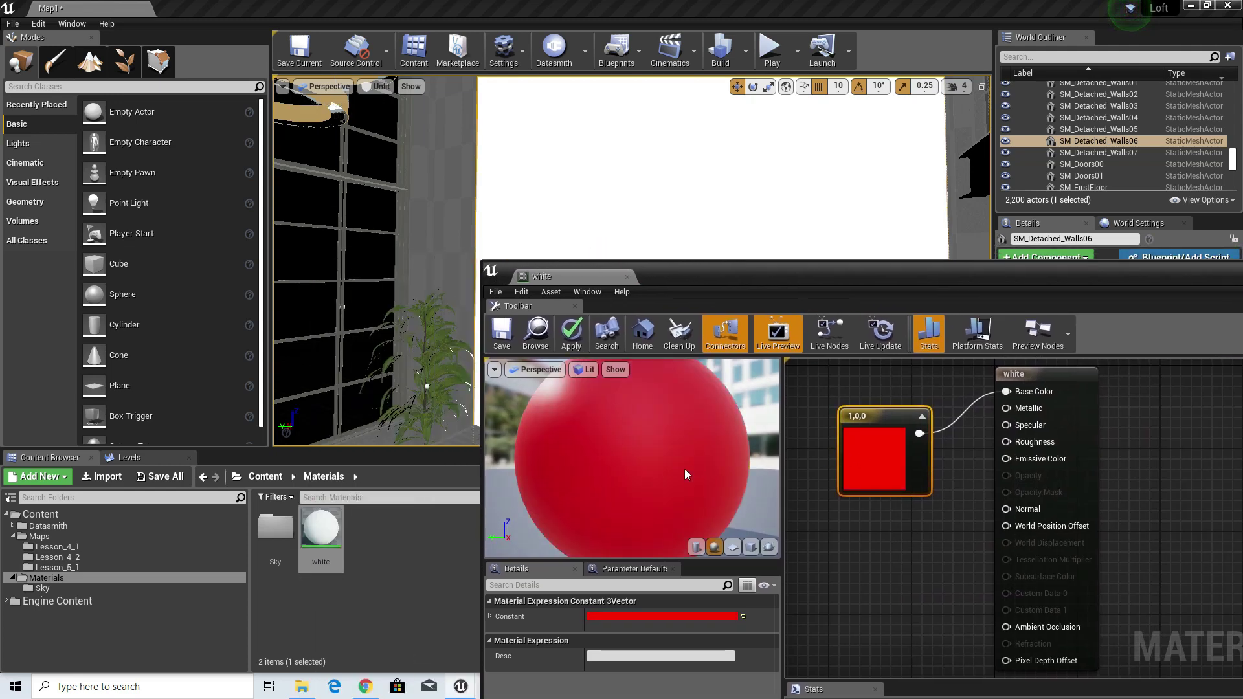
pyautogui.click(508, 332)
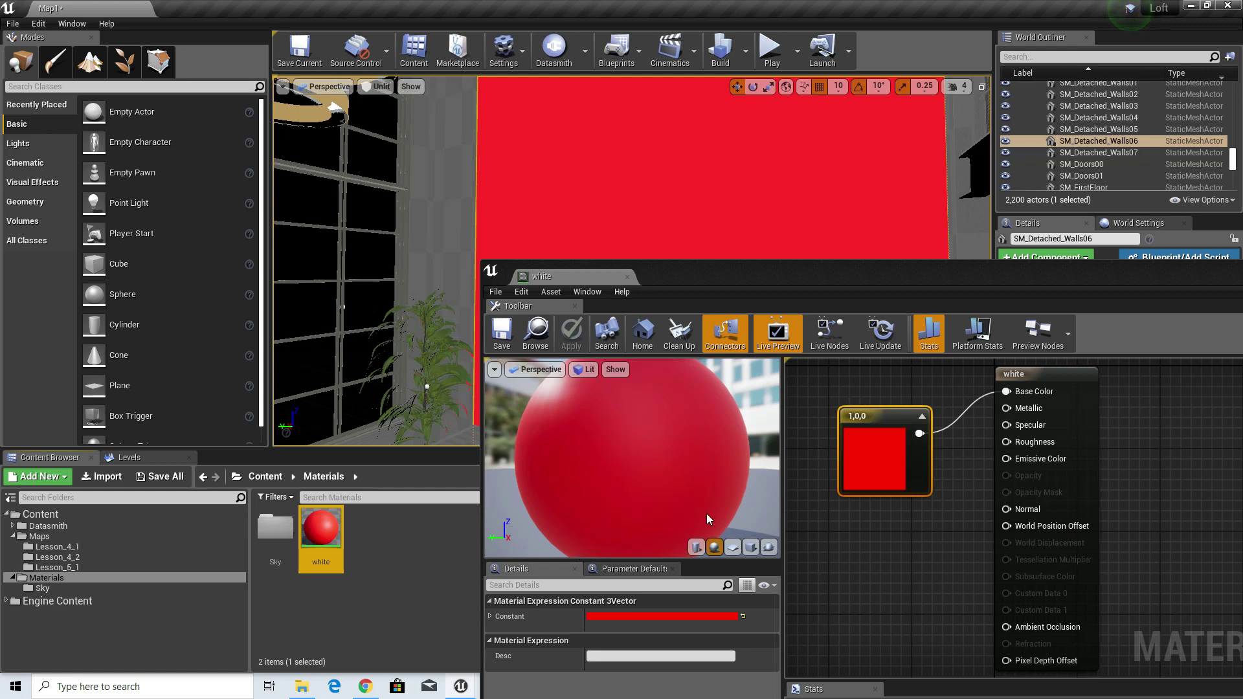
# Reposition the material editor window to uncover the level details and content list.
pyautogui.moveTo(969, 275); pyautogui.dragTo(849, 258)
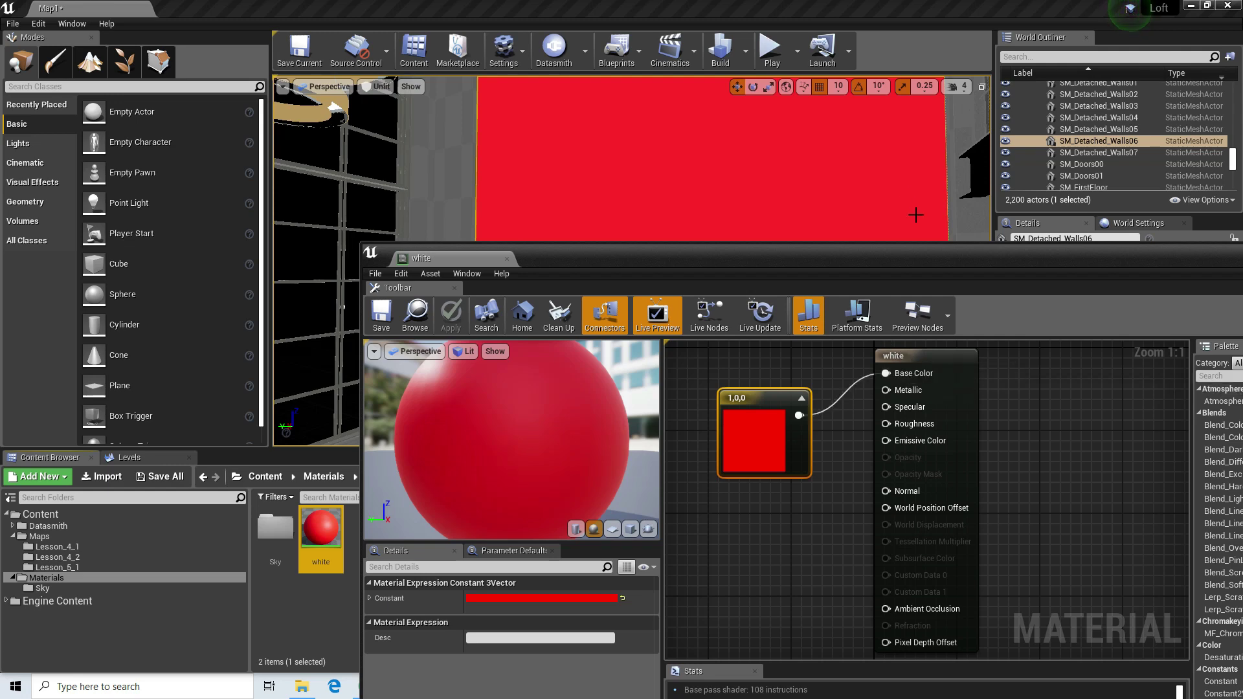
pyautogui.moveTo(936, 267); pyautogui.dragTo(572, 292)
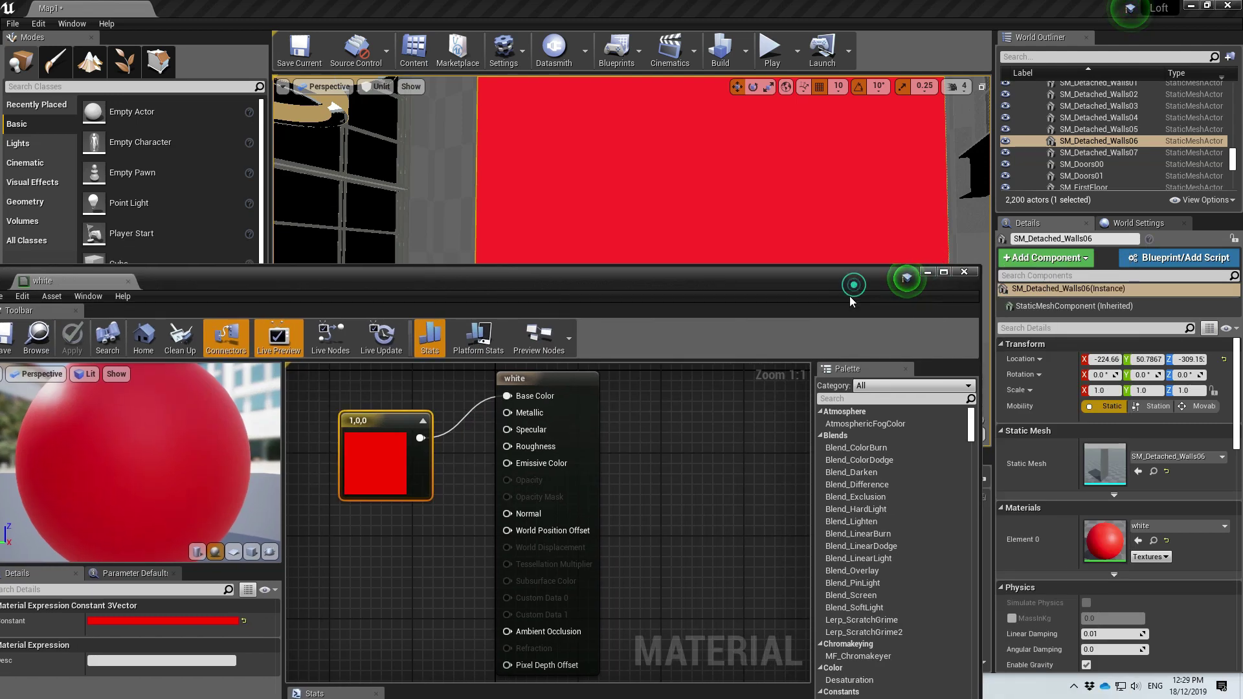
pyautogui.moveTo(854, 286); pyautogui.dragTo(751, 472)
pyautogui.moveTo(548, 467); pyautogui.dragTo(693, 291)
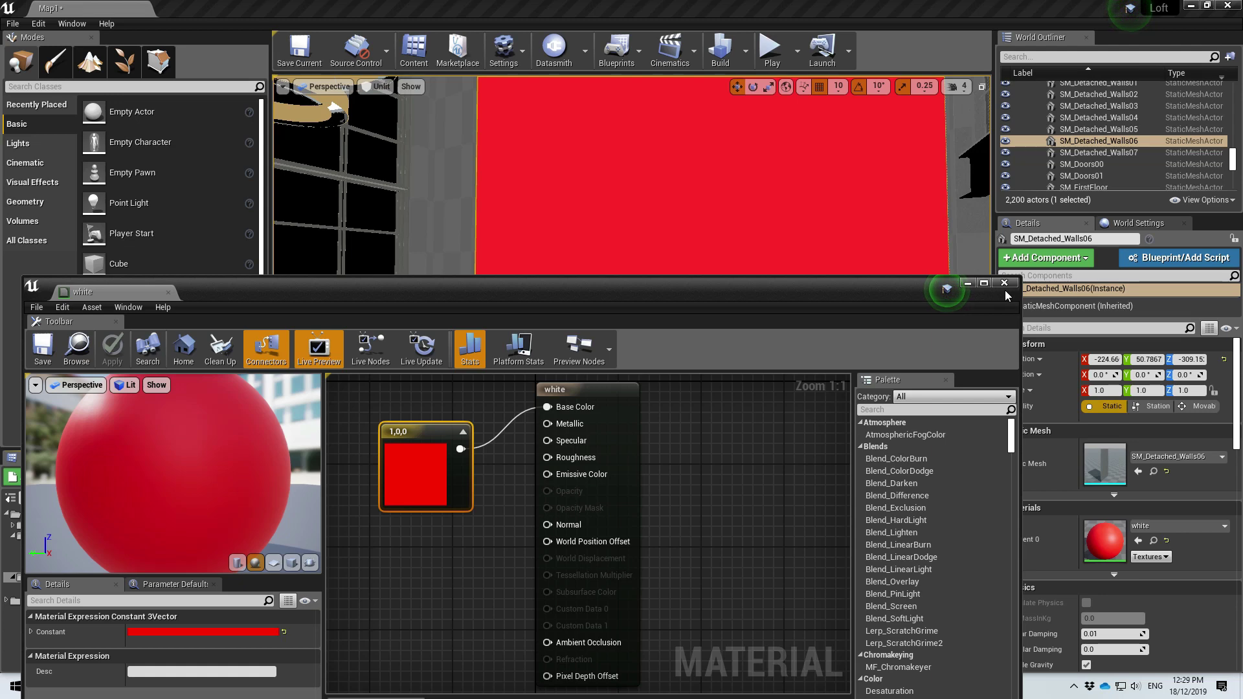
pyautogui.moveTo(496, 296); pyautogui.dragTo(692, 311)
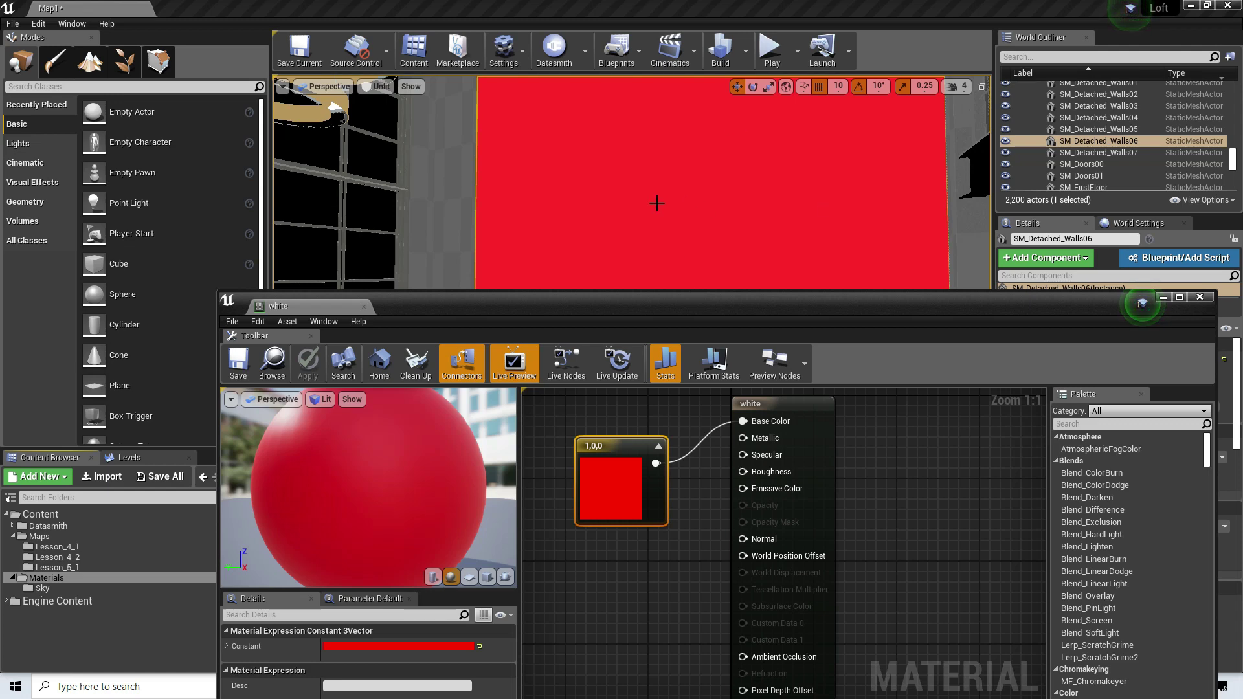
pyautogui.moveTo(631, 311); pyautogui.dragTo(773, 219)
# Convert the red constant into a 'Base colour' parameter, save, and close the material editor.
pyautogui.rightClick(744, 351)
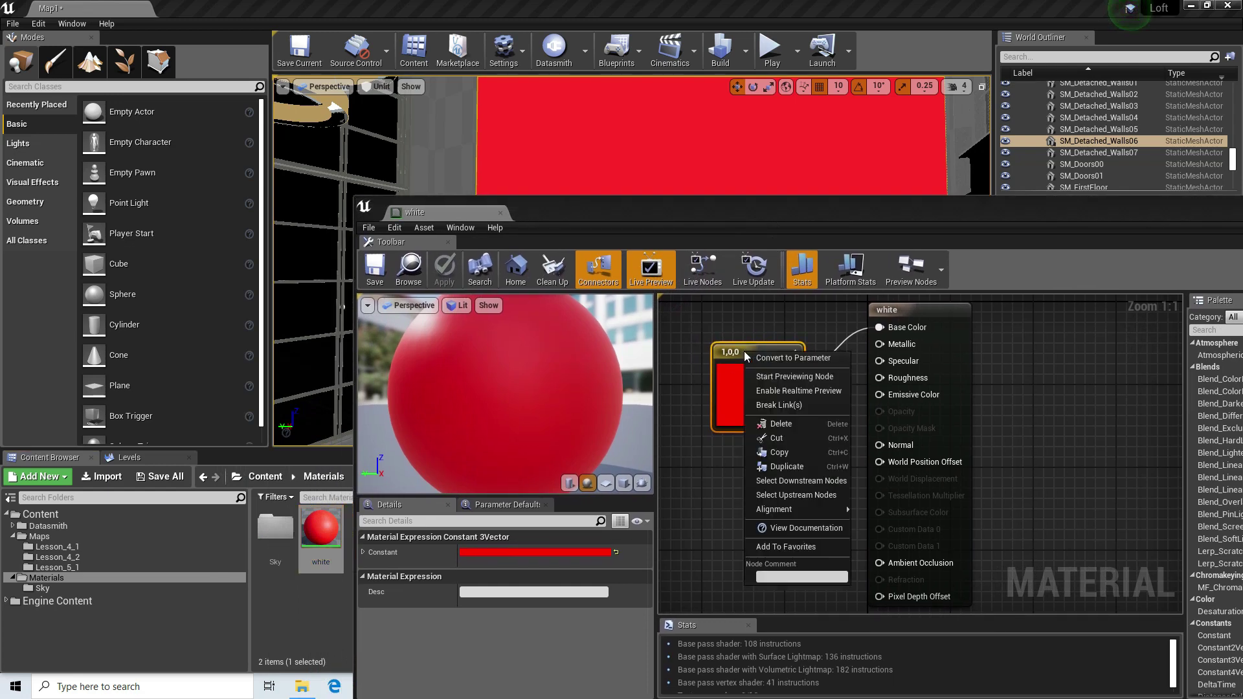
pyautogui.click(794, 361)
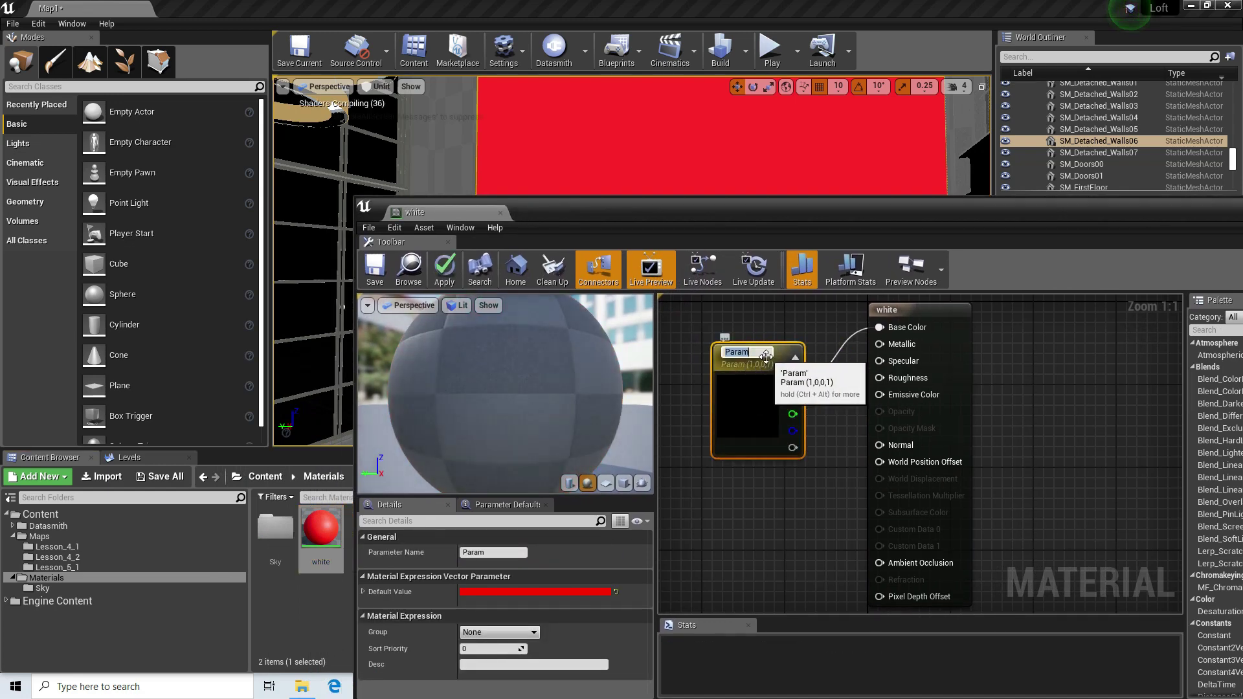
pyautogui.write('Base')
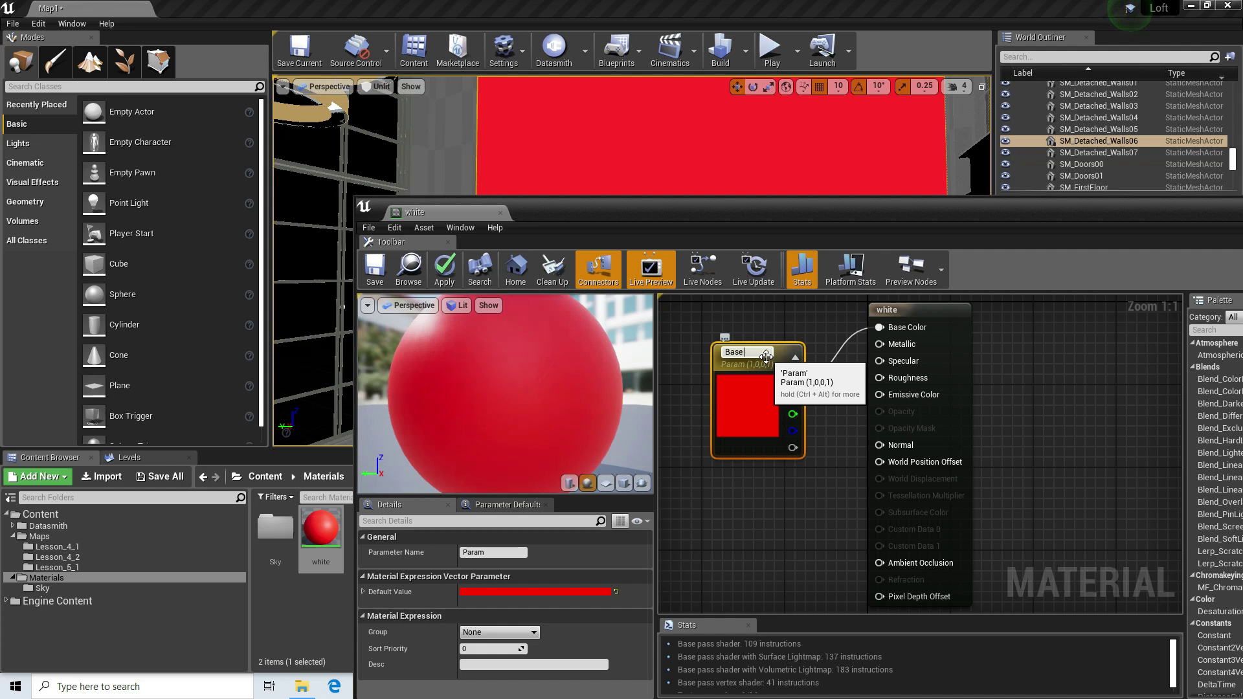
pyautogui.write(' colour')
pyautogui.press('Return')
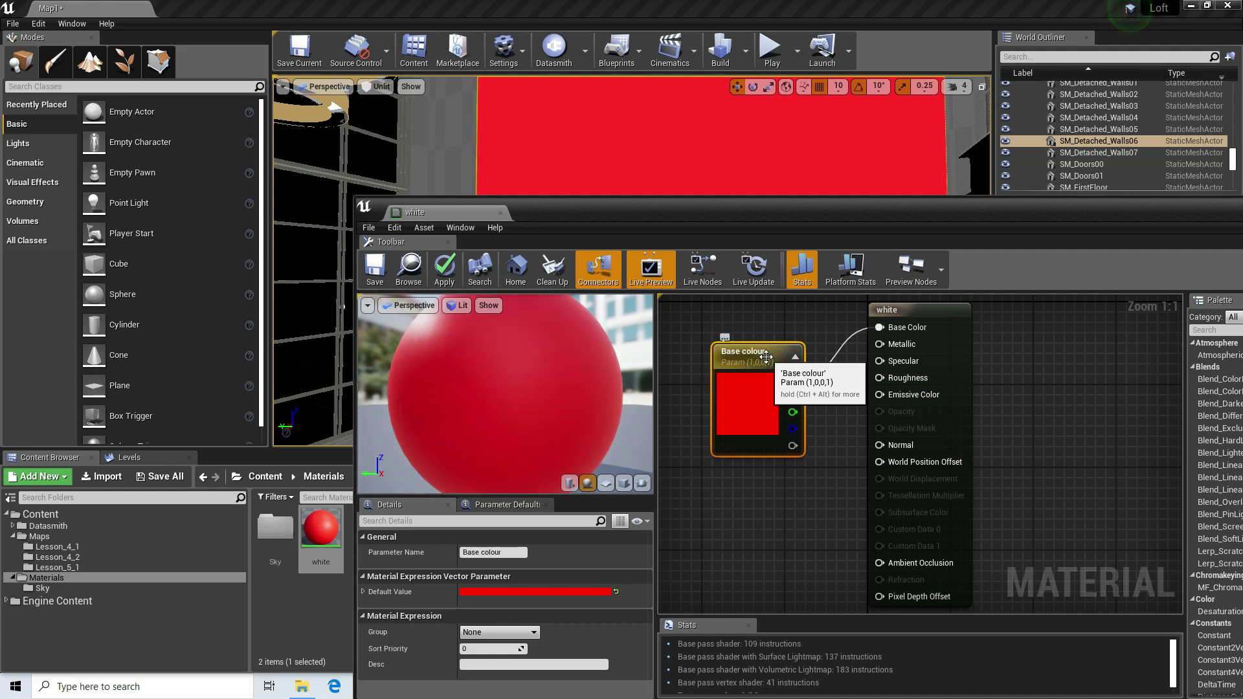
pyautogui.click(375, 266)
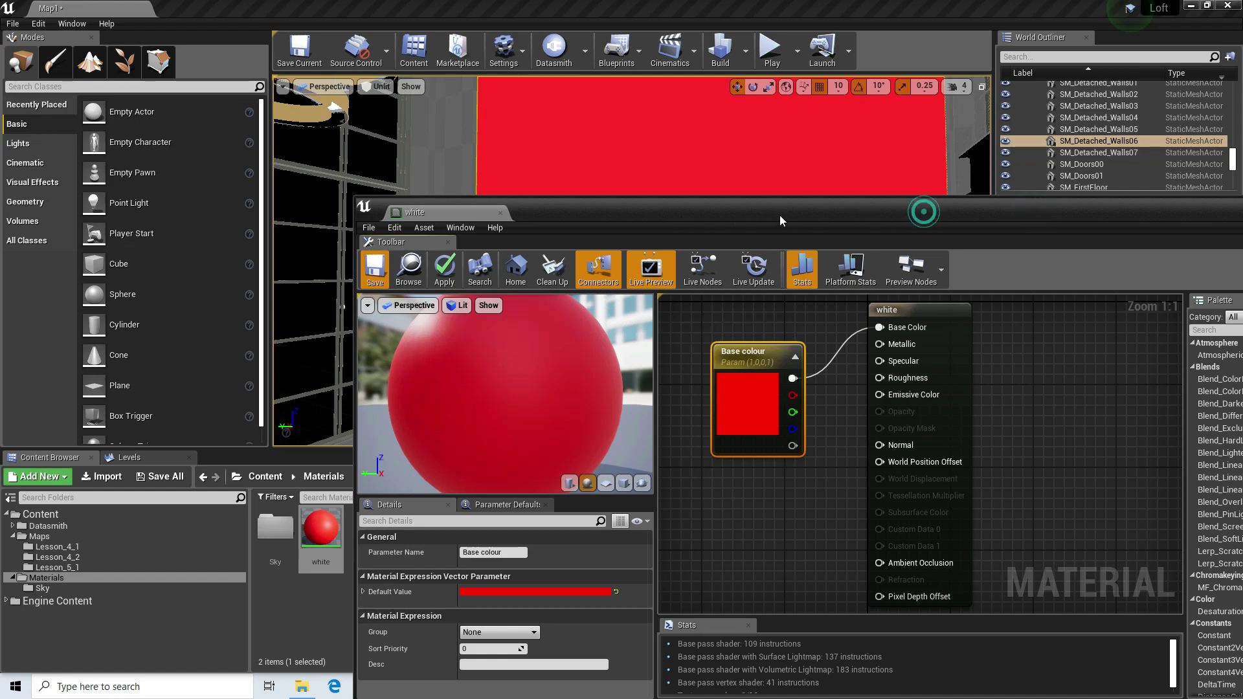
pyautogui.doubleClick(834, 210)
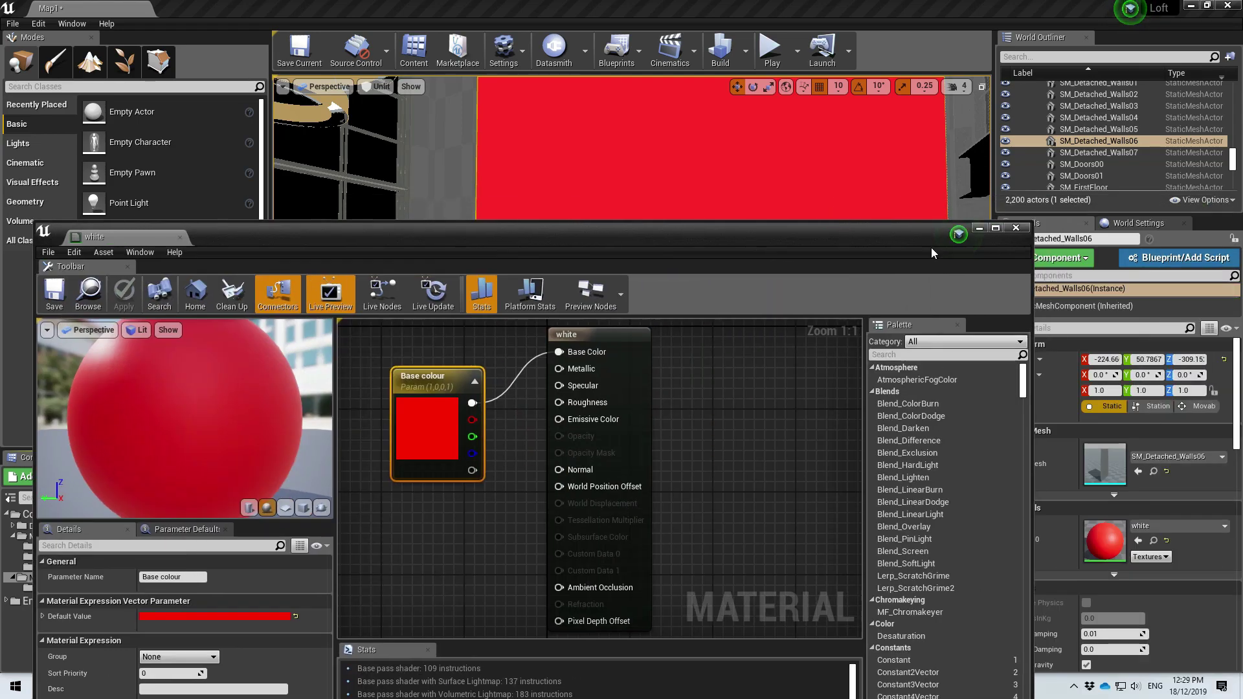
pyautogui.click(1015, 228)
pyautogui.rightClick(320, 530)
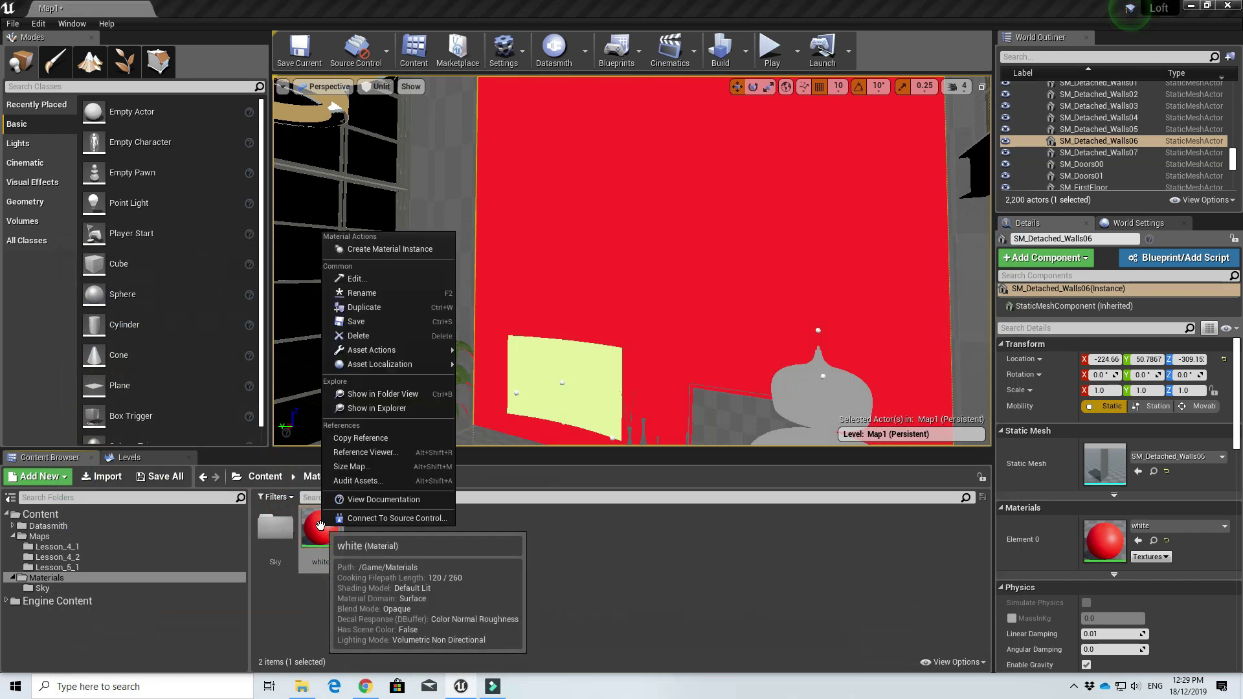
# Create a white_Inst material instance and assign it to the wall's Element 0 slot.
pyautogui.click(381, 249)
pyautogui.moveTo(366, 528); pyautogui.dragTo(1094, 541)
pyautogui.doubleClick(1105, 537)
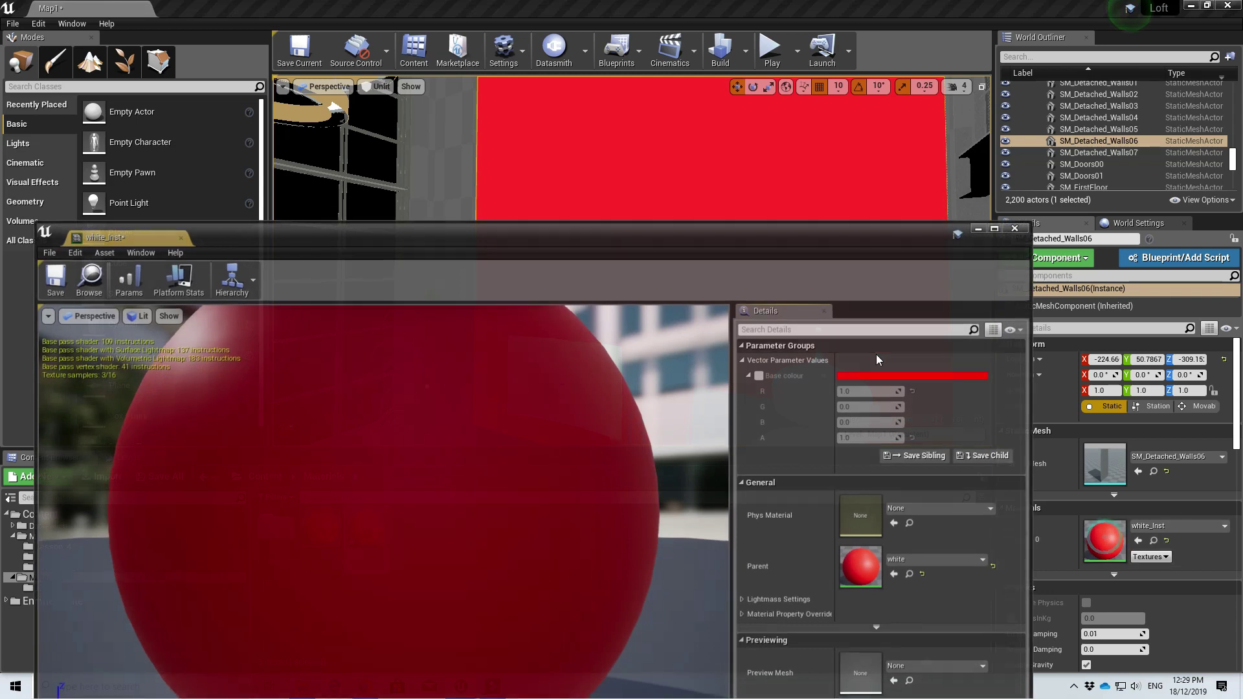
# Override white_Inst's Base colour with a pale lavender and close the instance editor.
pyautogui.moveTo(813, 237); pyautogui.dragTo(716, 275)
pyautogui.click(659, 413)
pyautogui.click(777, 414)
pyautogui.moveTo(861, 456); pyautogui.dragTo(842, 413)
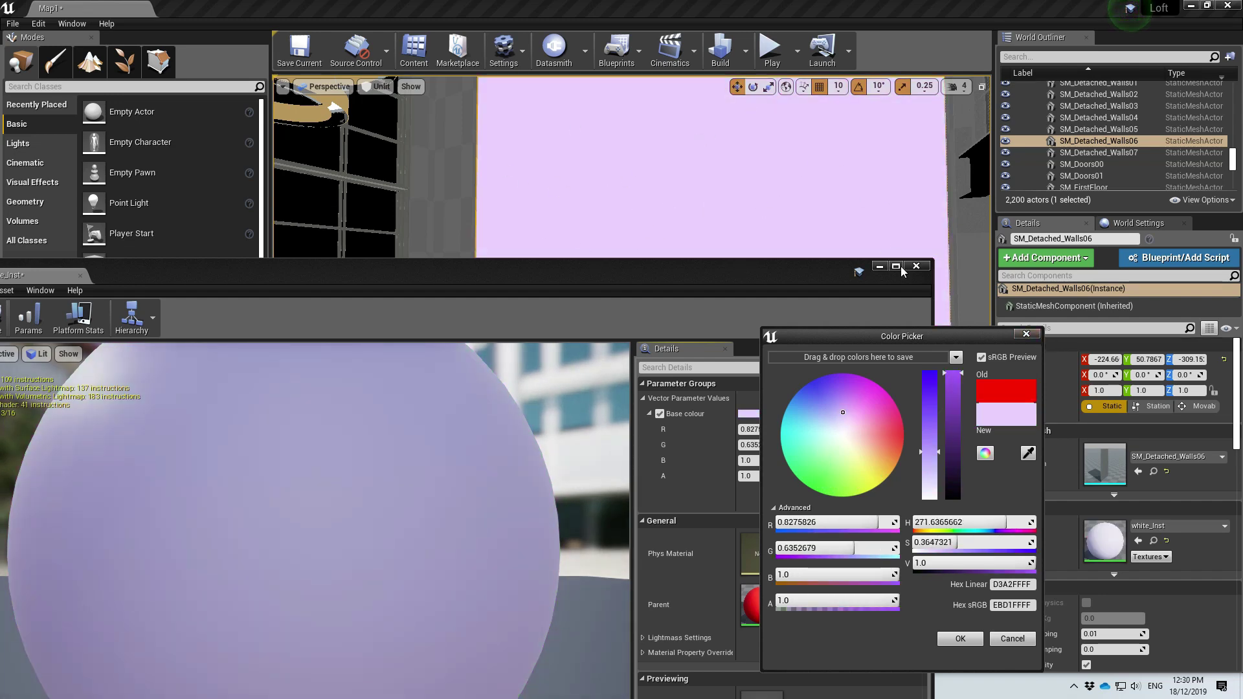
pyautogui.click(1026, 333)
pyautogui.moveTo(236, 275); pyautogui.dragTo(555, 240)
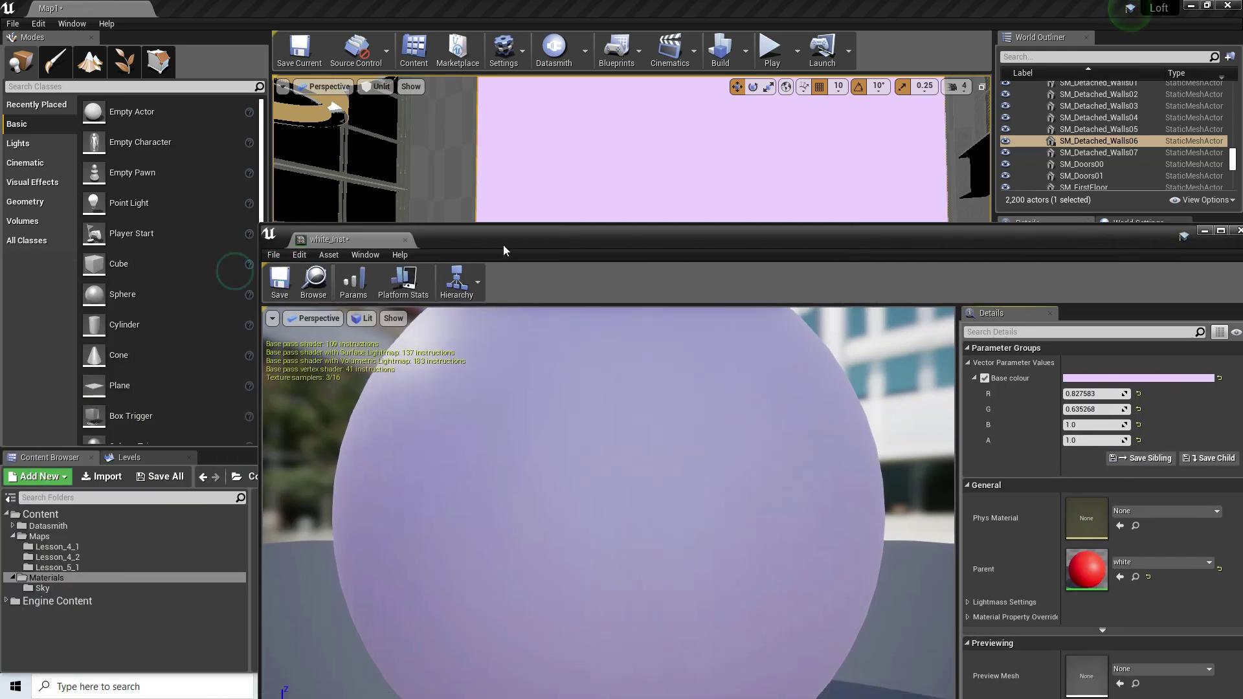
pyautogui.moveTo(933, 238); pyautogui.dragTo(647, 254)
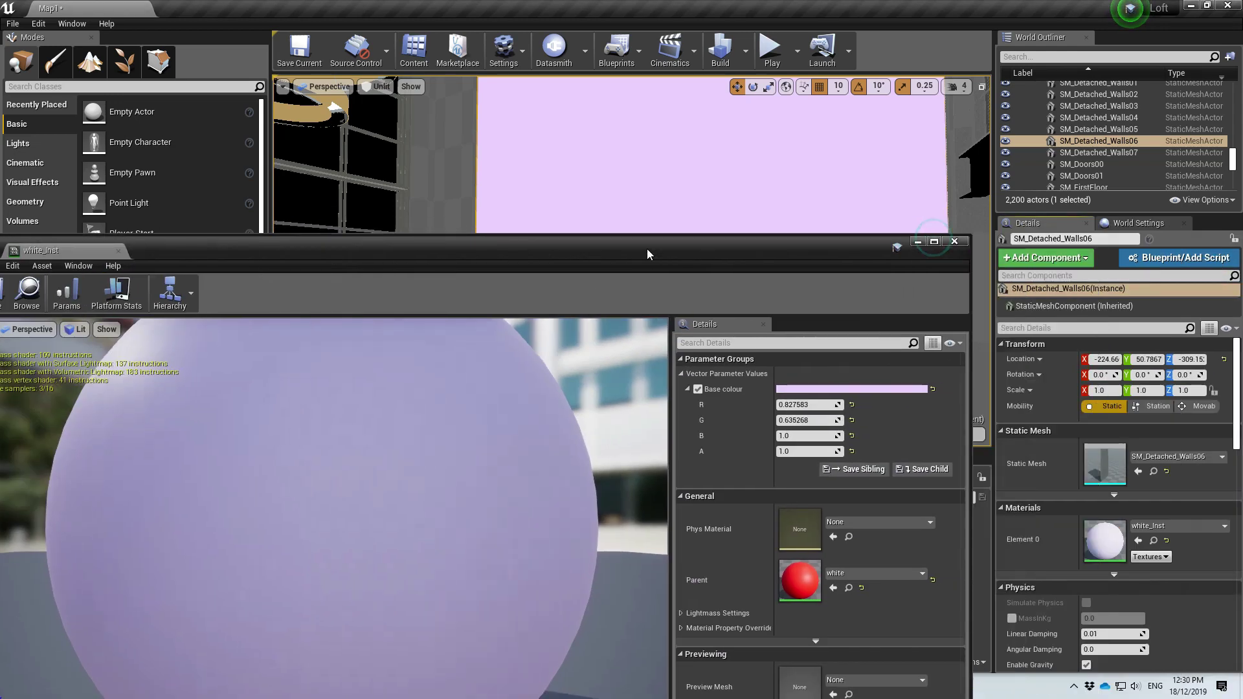
pyautogui.click(954, 241)
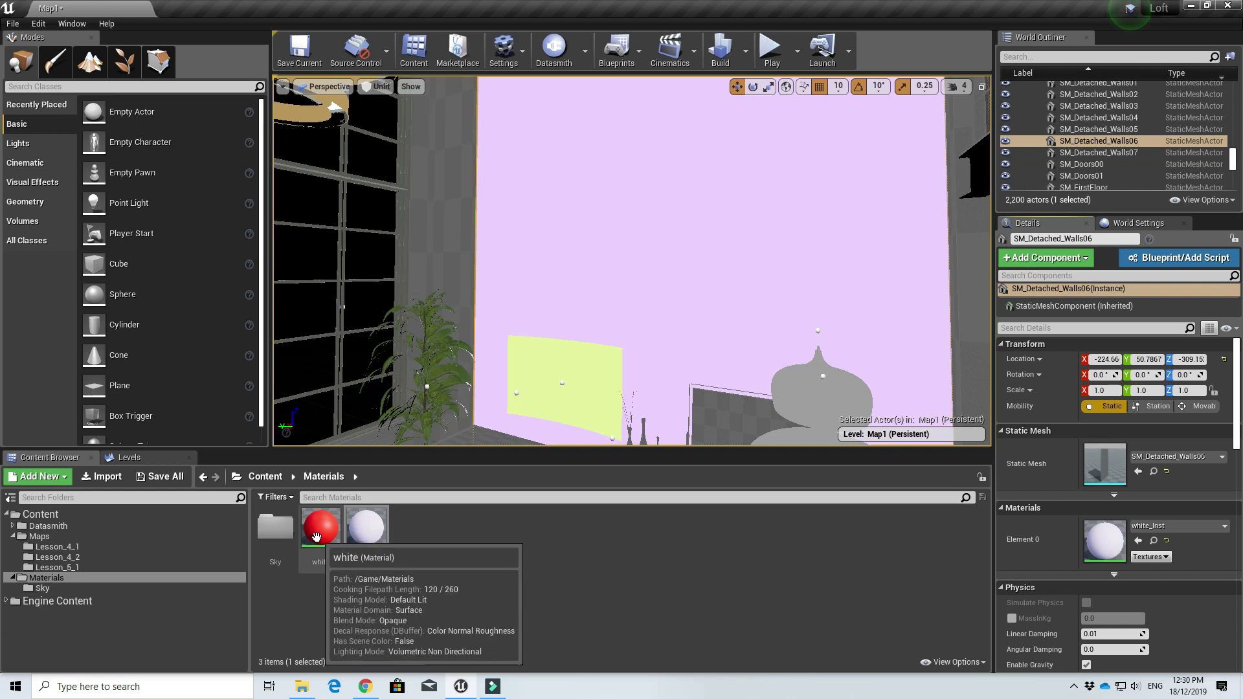
# Select white_Inst, then switch to the YouTube interior design reference video in the browser.
pyautogui.click(355, 535)
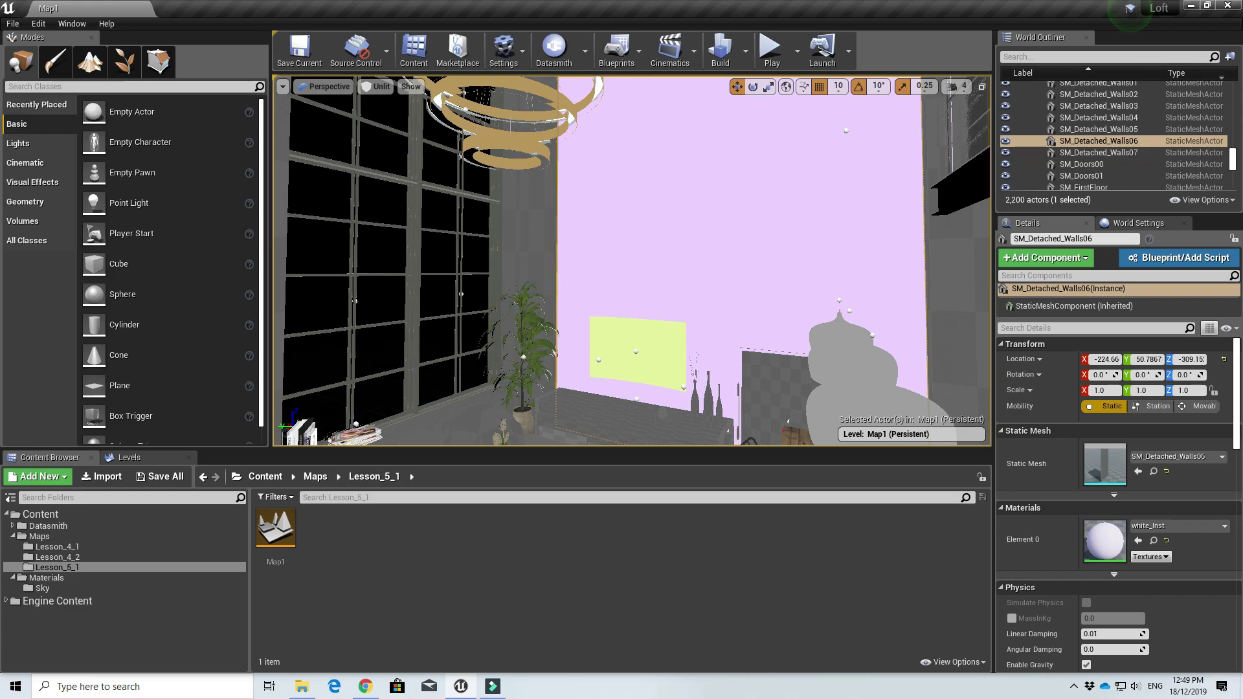
pyautogui.click(365, 686)
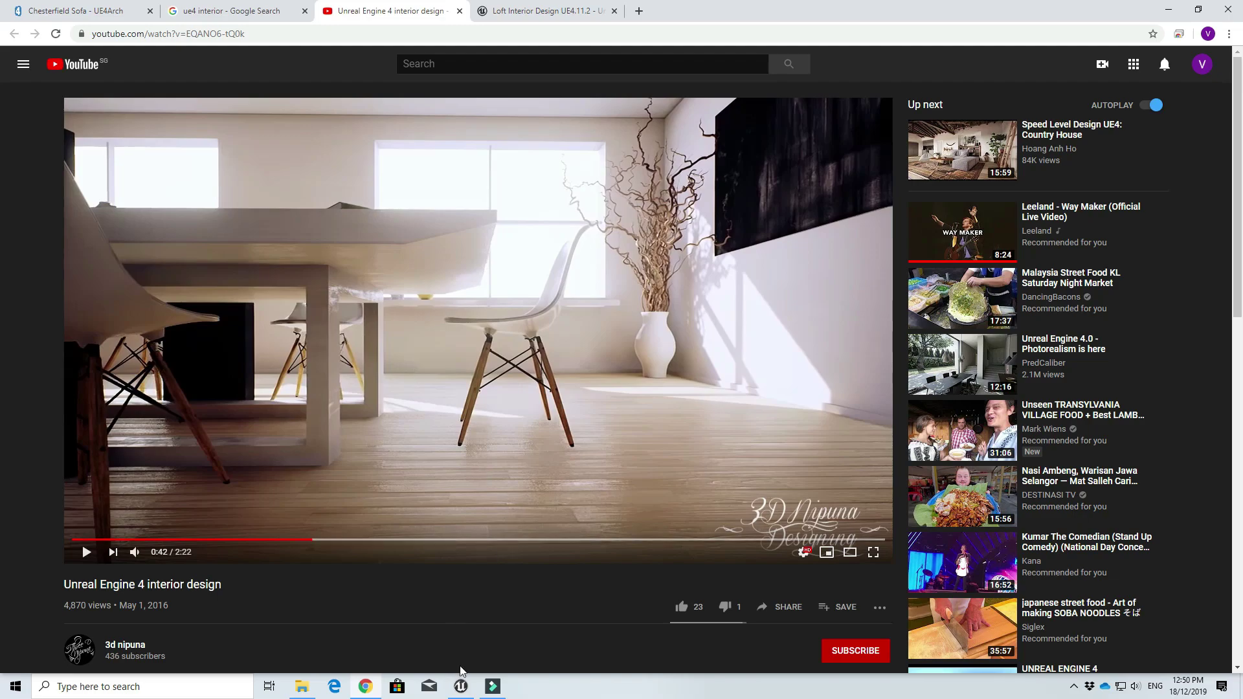
# Return to Unreal and turn the camera toward the tall windows and chandelier.
pyautogui.click(461, 687)
pyautogui.moveTo(682, 253); pyautogui.dragTo(599, 259, button='right')
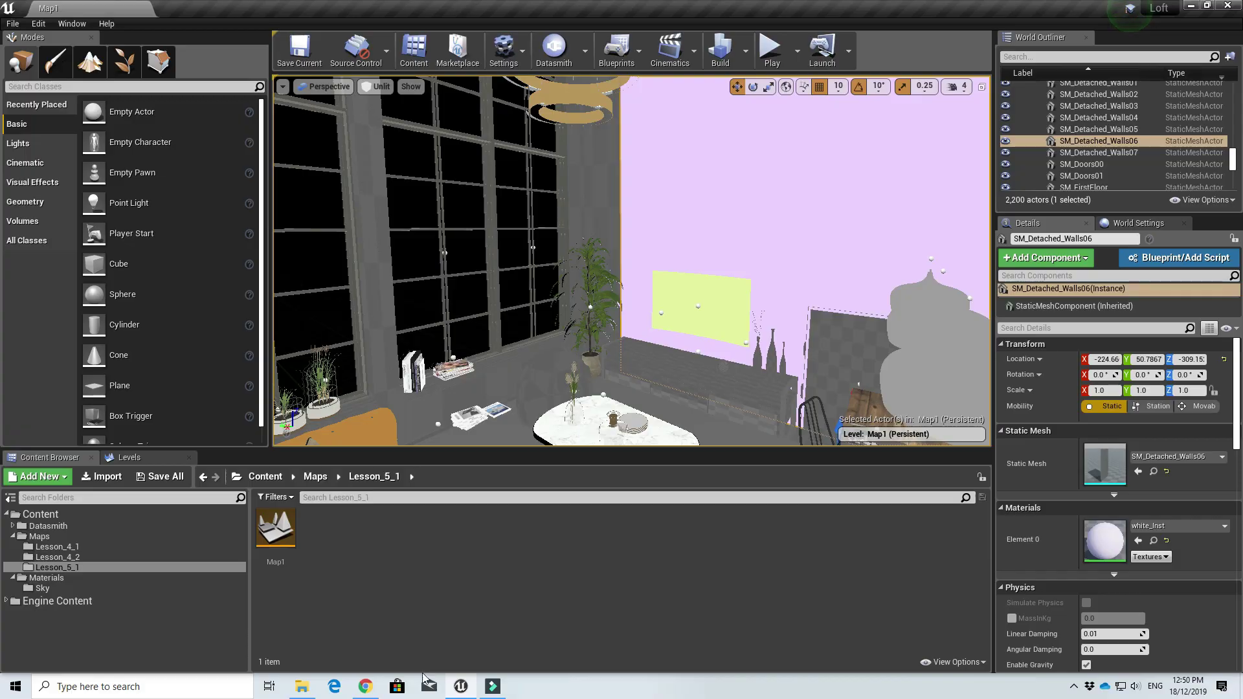
pyautogui.click(366, 686)
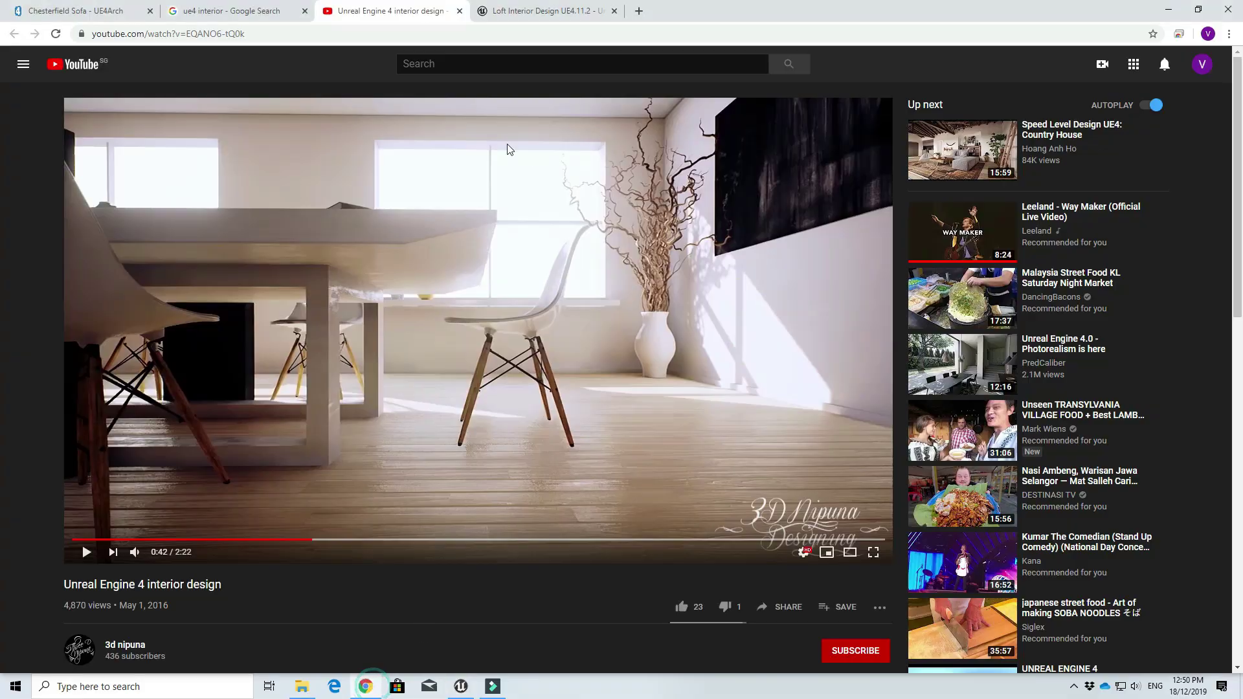
pyautogui.click(364, 686)
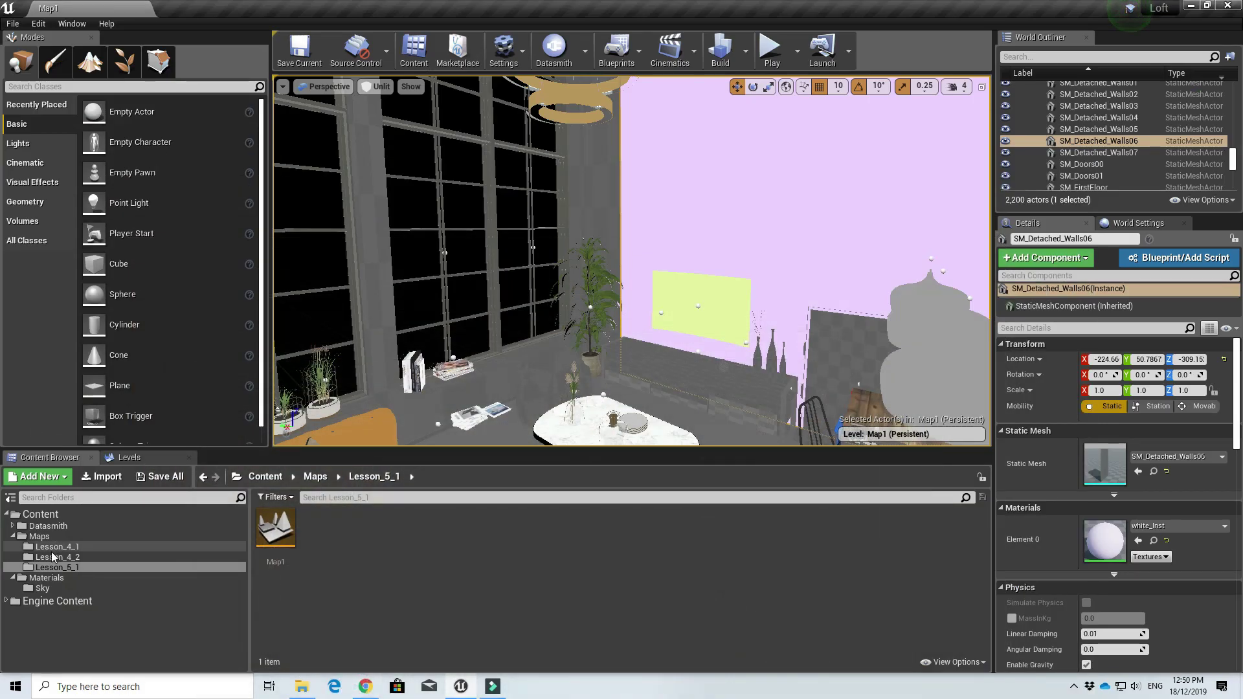
# Open the Materials/Sky folder and drag a sphere into the loft scene.
pyautogui.click(43, 587)
pyautogui.rightClick(389, 542)
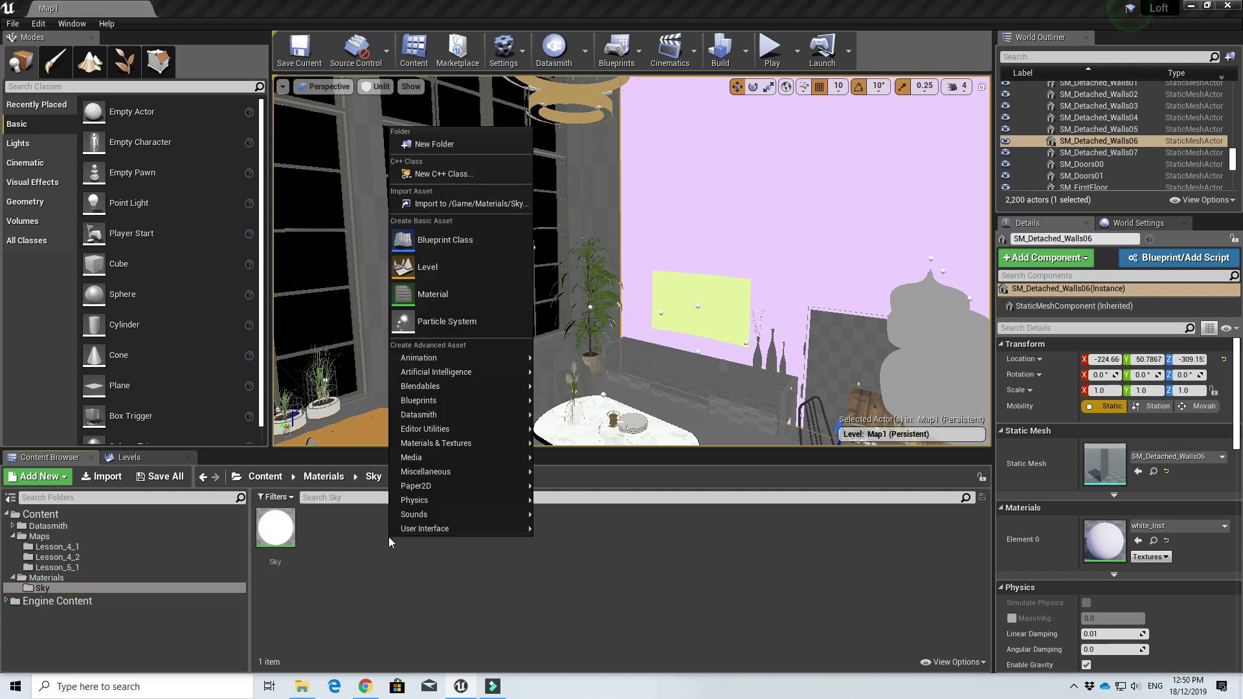
pyautogui.click(355, 554)
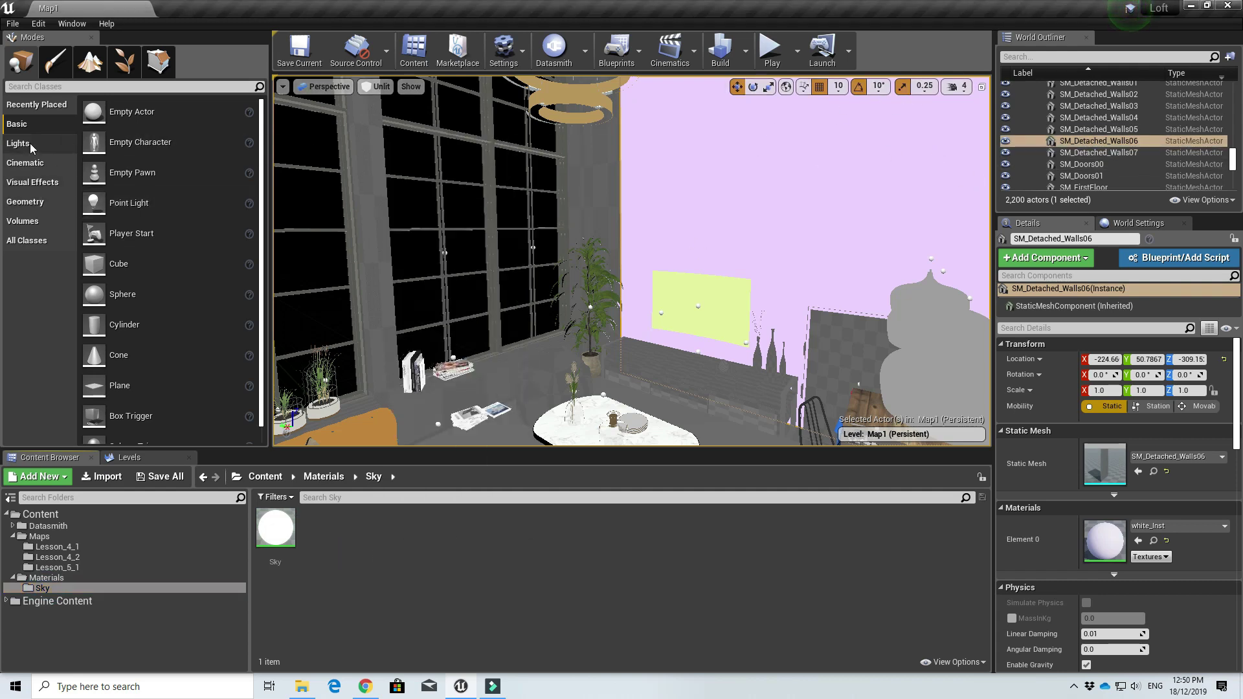
pyautogui.moveTo(153, 304); pyautogui.dragTo(543, 308)
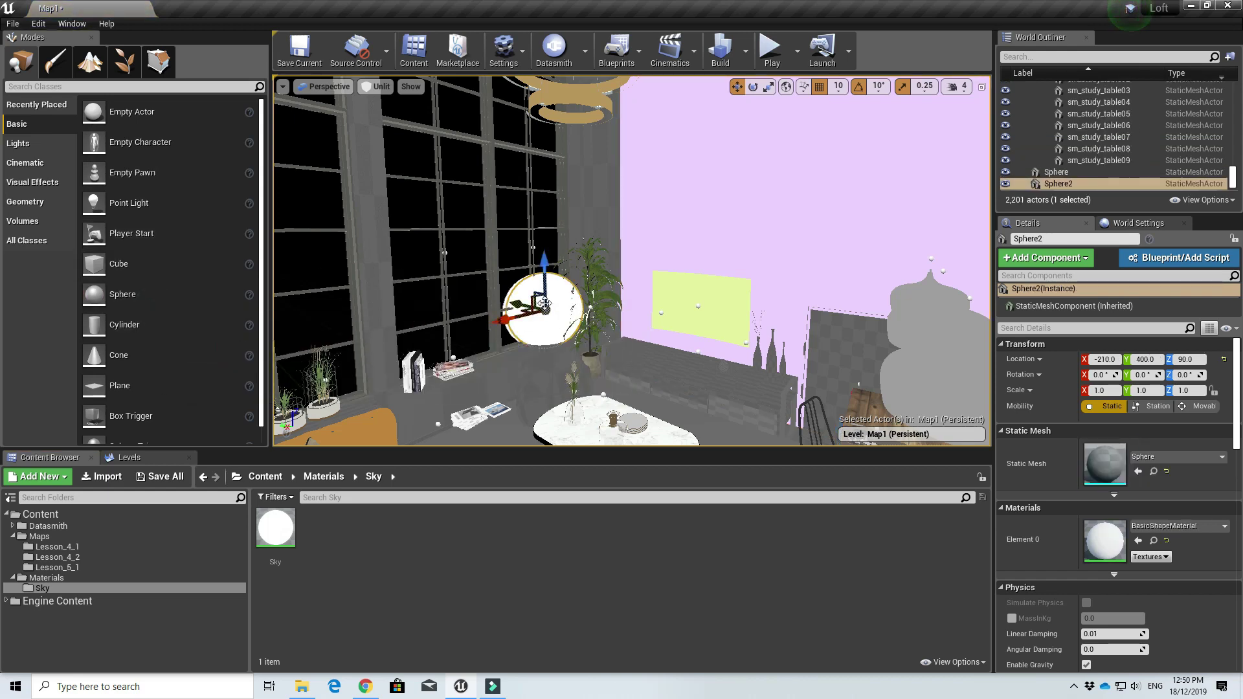
# Delete the Sphere2 actor and select the remaining Sphere.
pyautogui.rightClick(1061, 185)
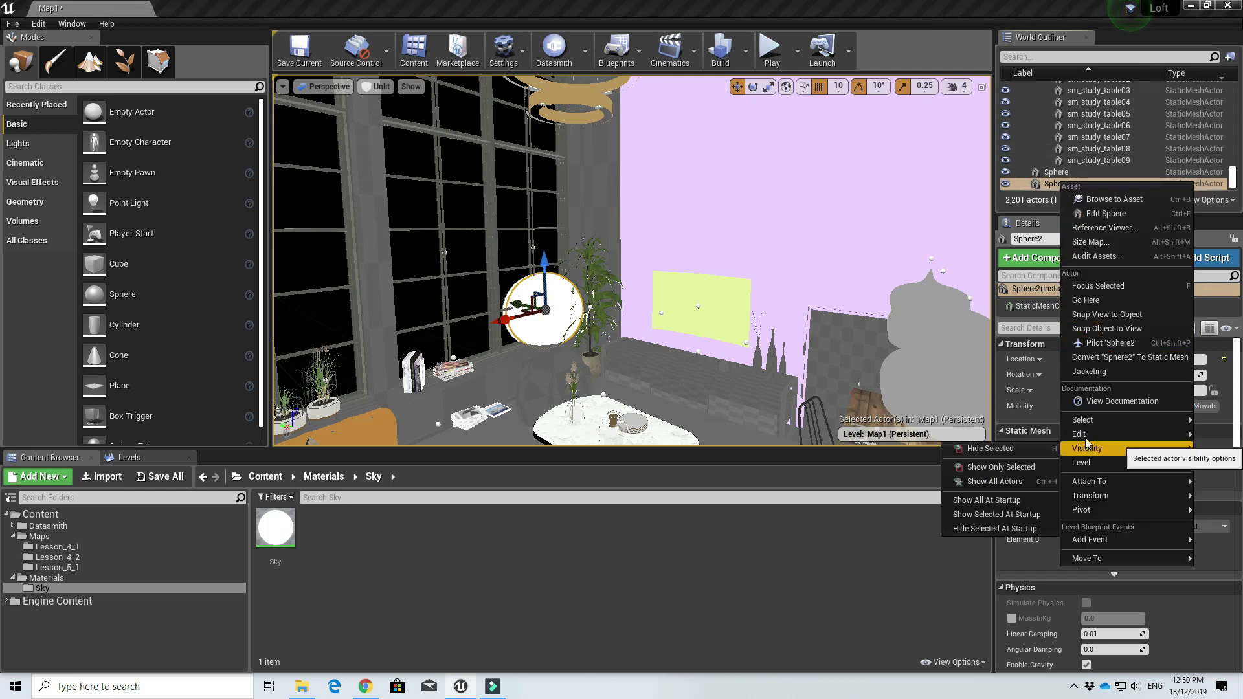
pyautogui.moveTo(1081, 435)
pyautogui.click(999, 491)
pyautogui.click(1088, 183)
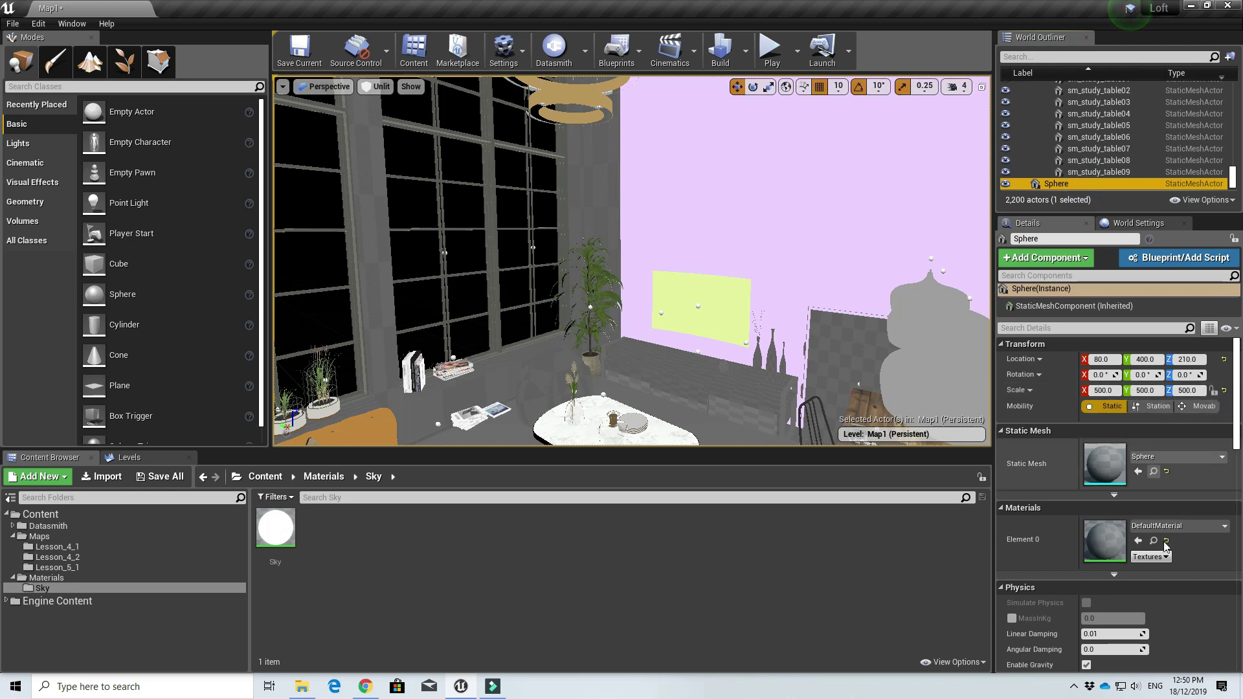
pyautogui.scroll(-10, 1113, 446)
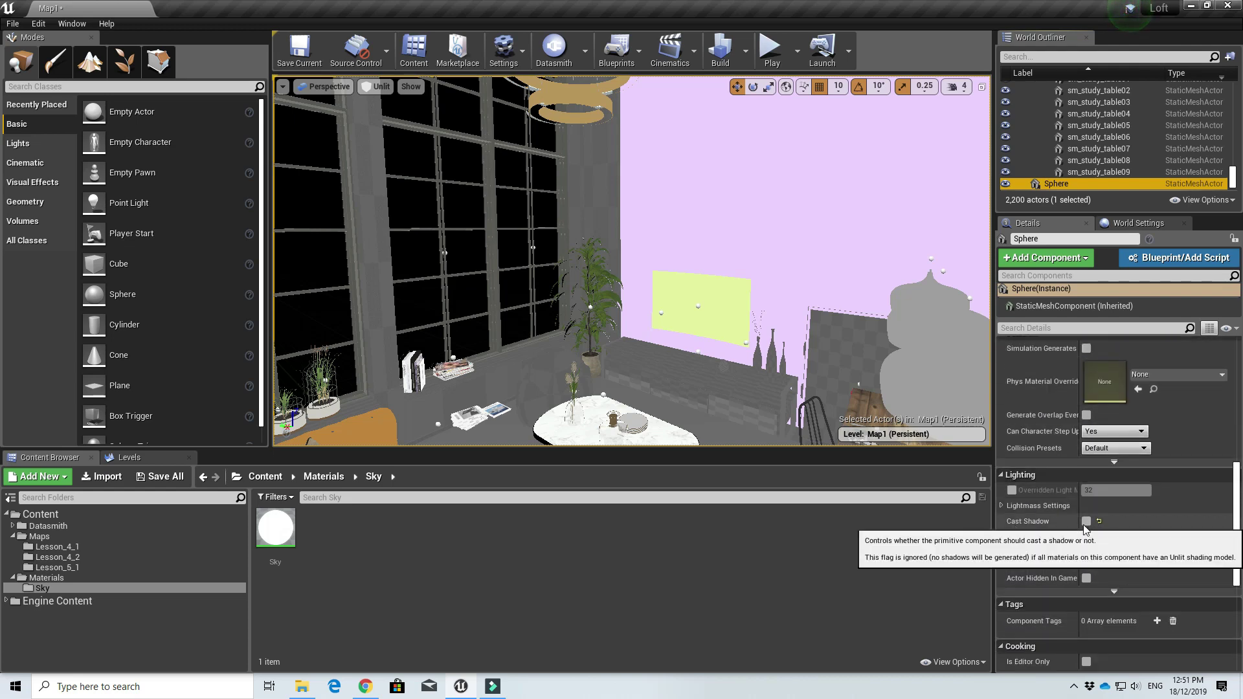
pyautogui.rightClick(316, 569)
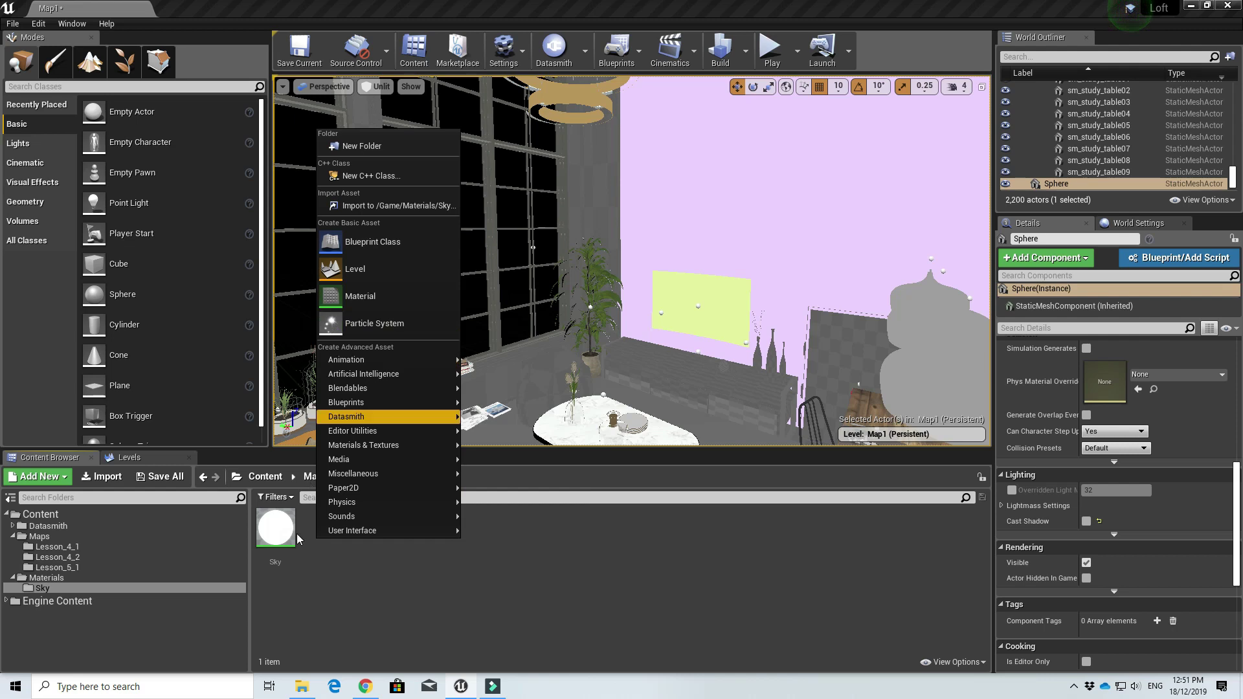
# Create a new material named Sky_white_emissive in the Sky folder.
pyautogui.click(360, 296)
pyautogui.write('Sky_white')
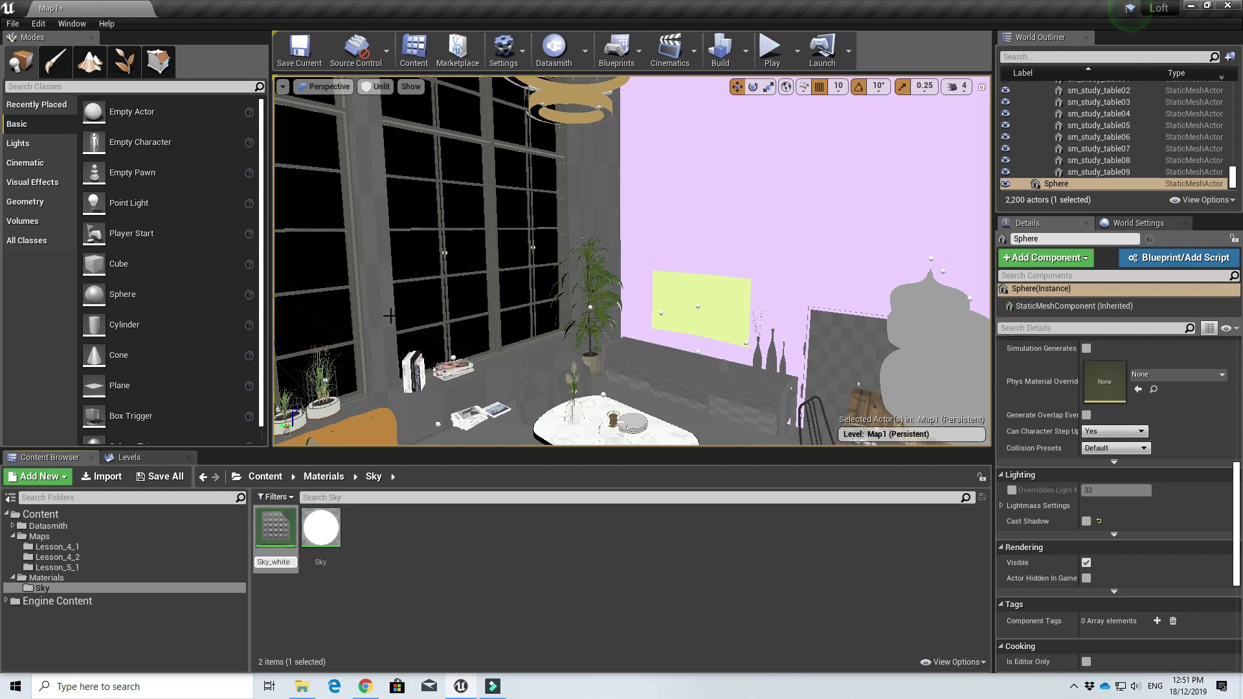
pyautogui.write('_em')
pyautogui.press('Return')
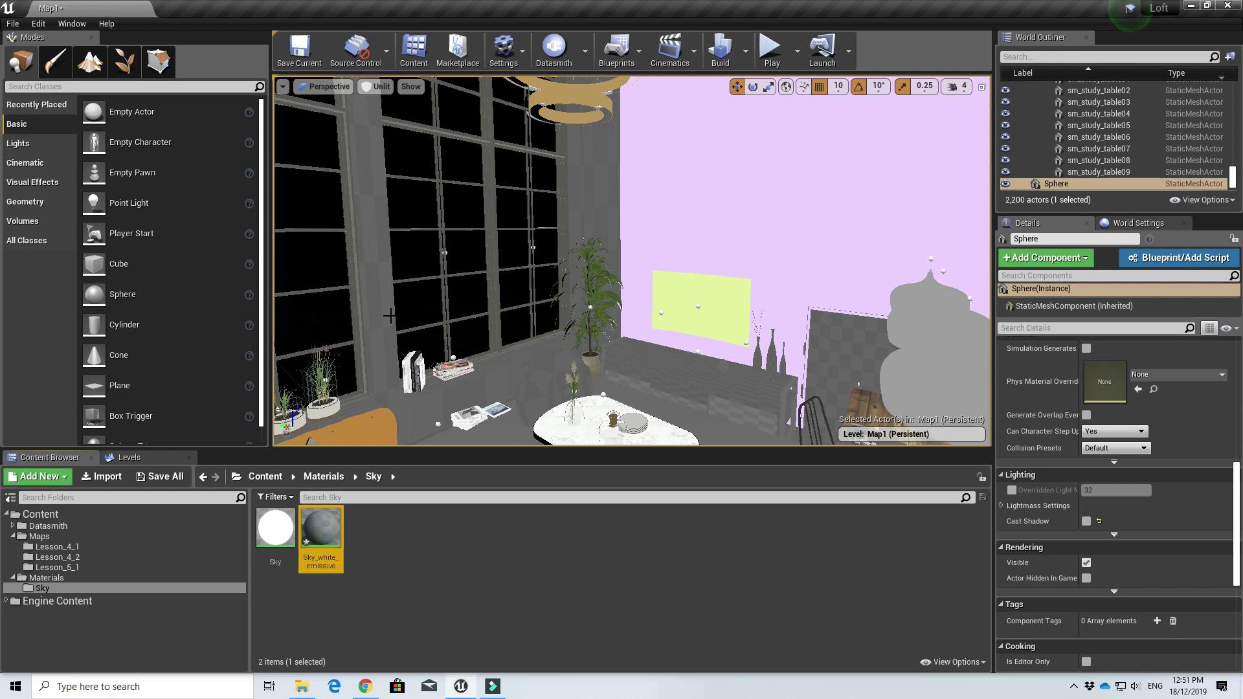
# Set Sky_white_emissive's shading model to Unlit, make it Two Sided, and save.
pyautogui.doubleClick(330, 516)
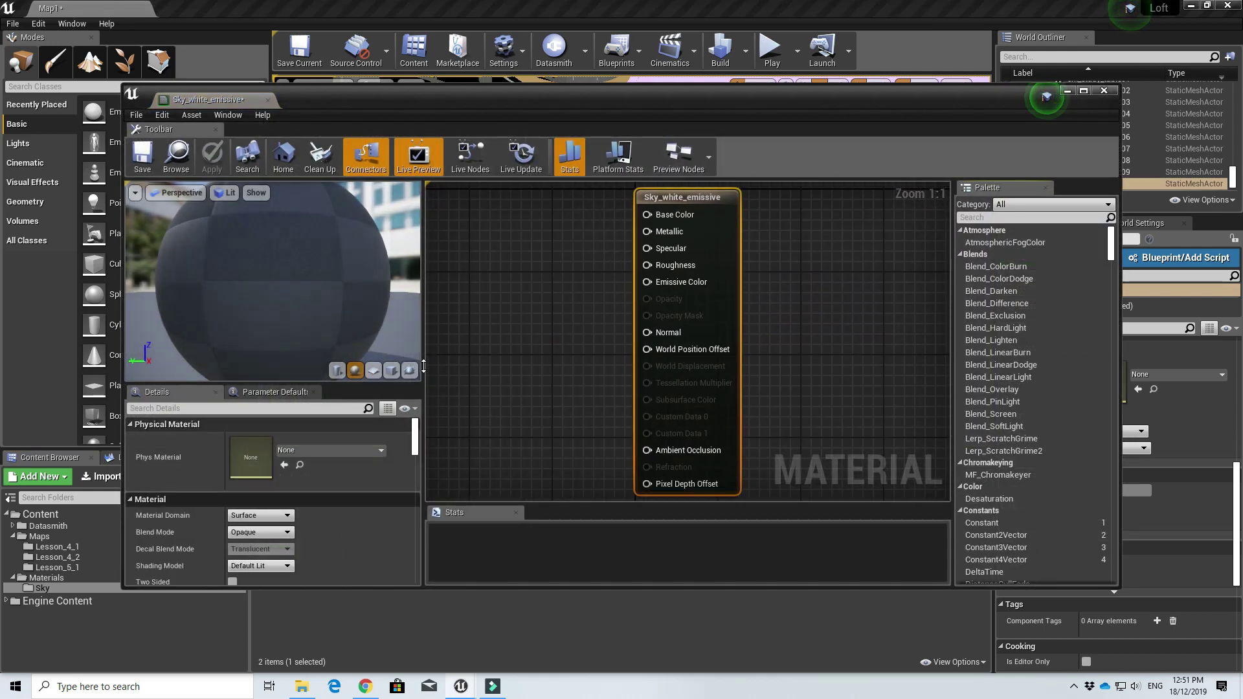
pyautogui.click(274, 566)
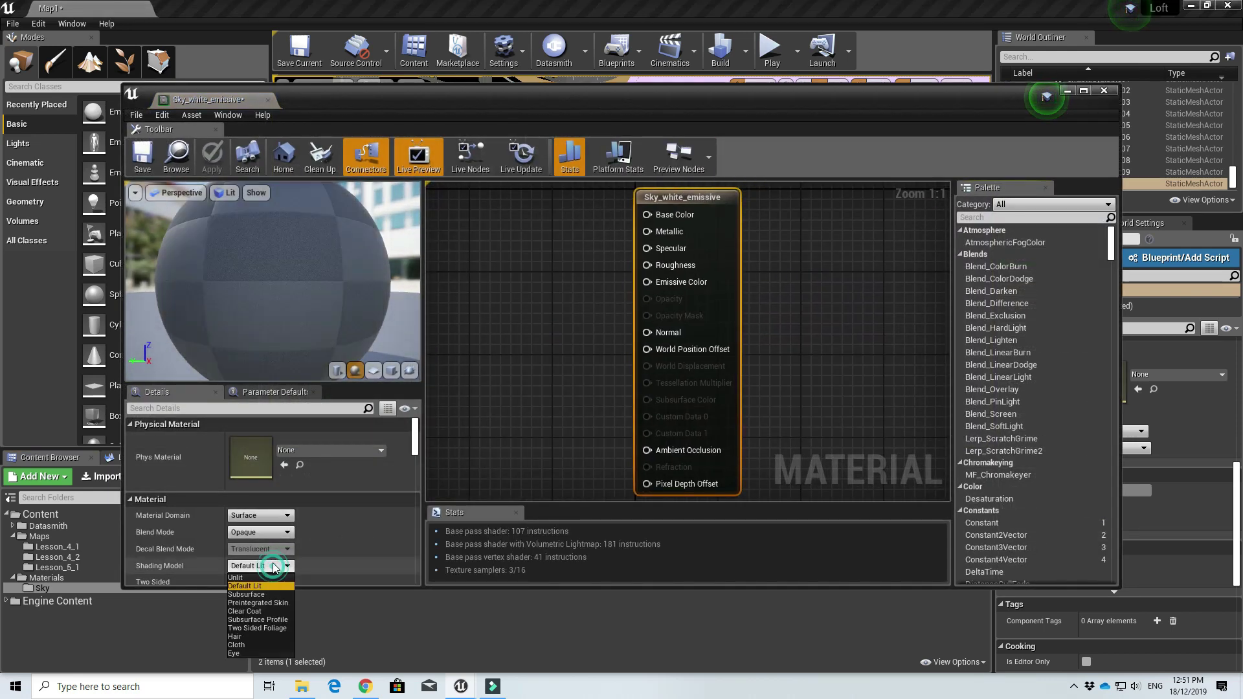
pyautogui.click(236, 578)
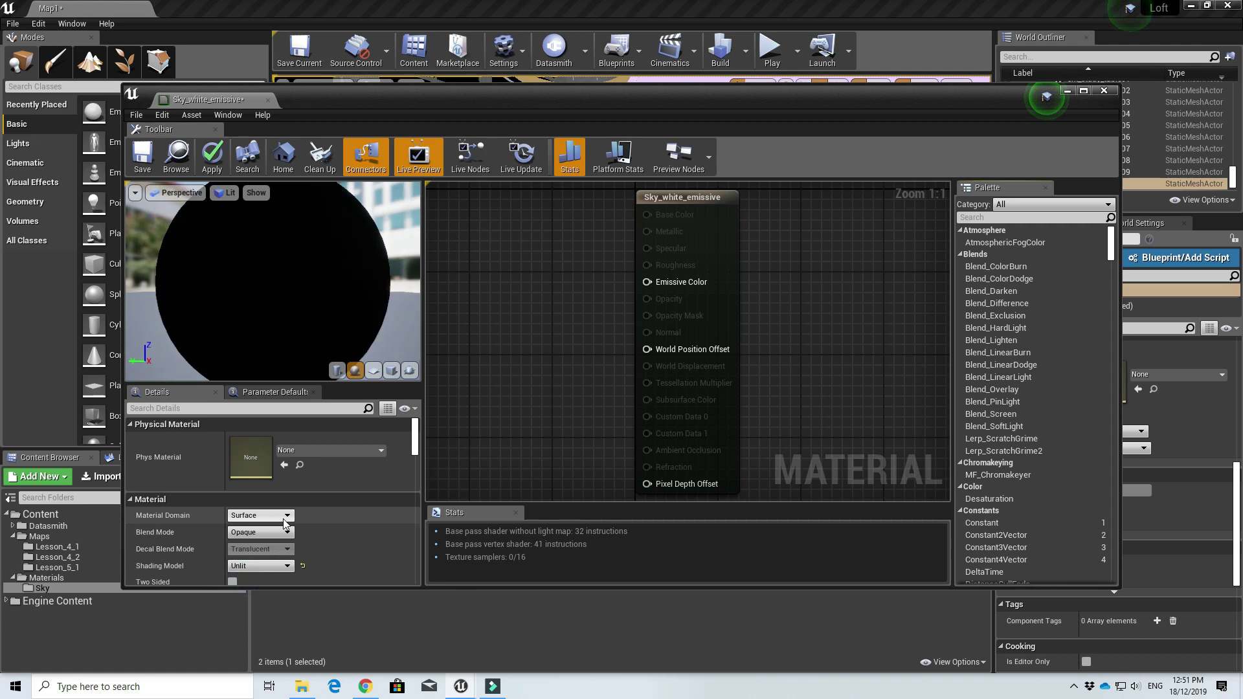
pyautogui.scroll(-1, 285, 523)
pyautogui.click(233, 562)
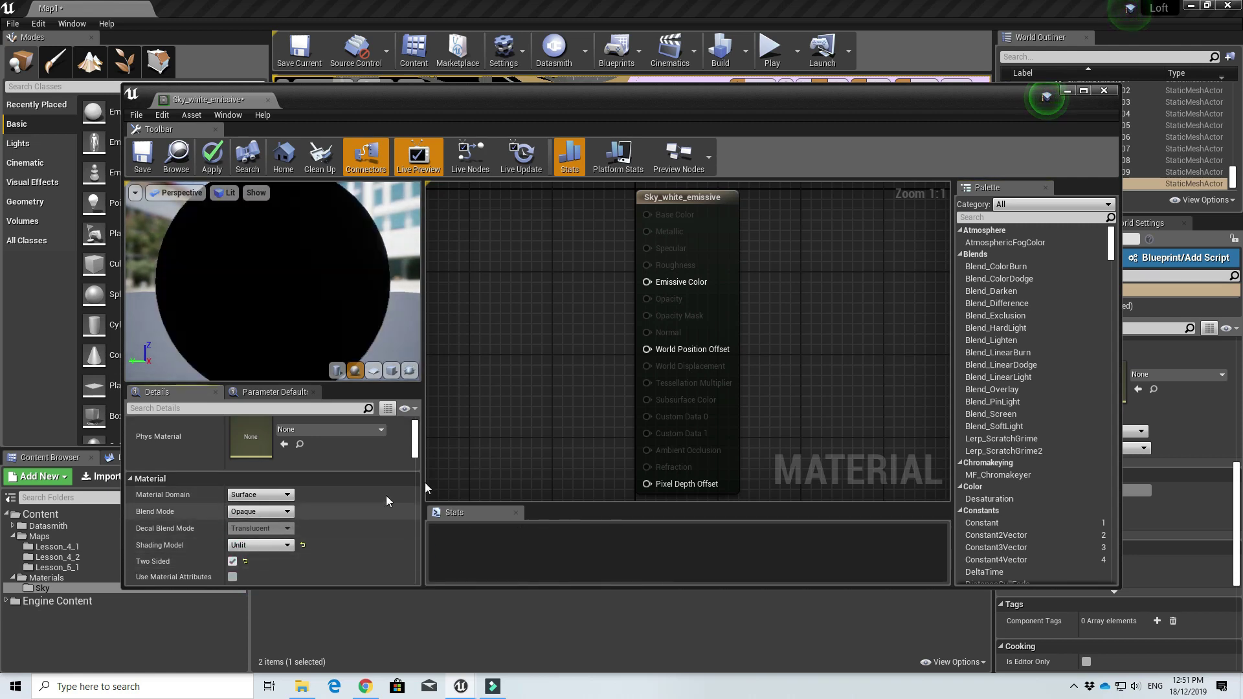
pyautogui.click(142, 156)
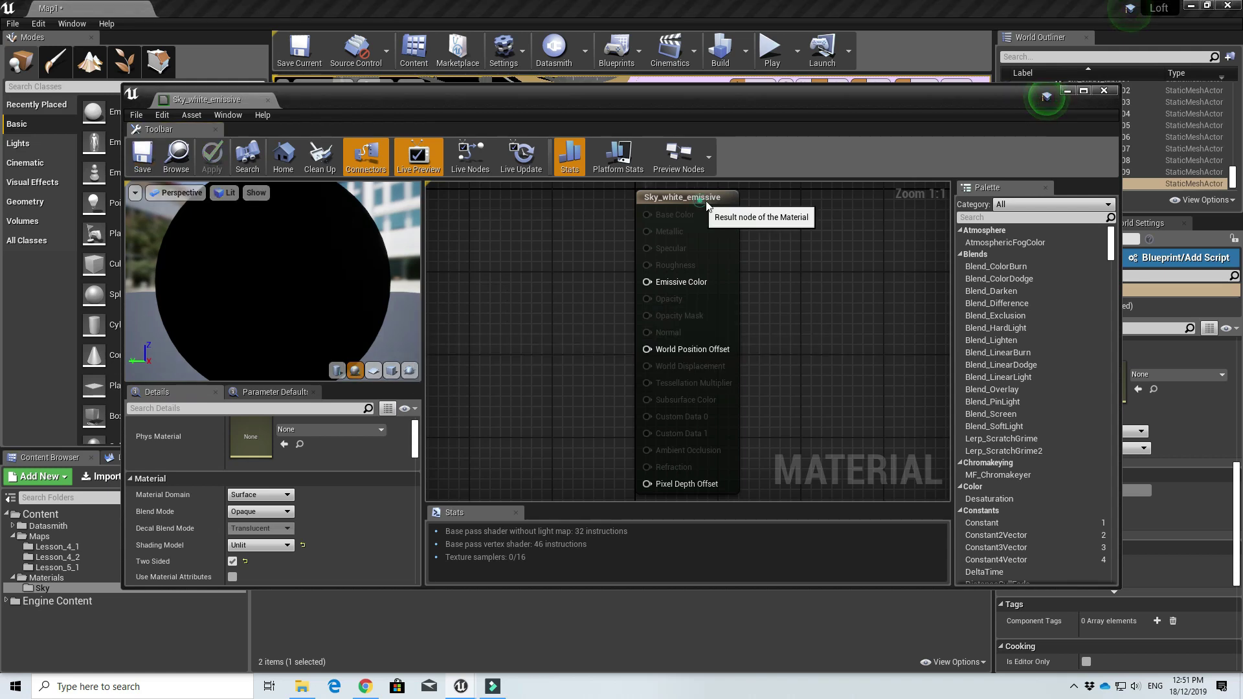
pyautogui.moveTo(700, 205); pyautogui.dragTo(793, 207)
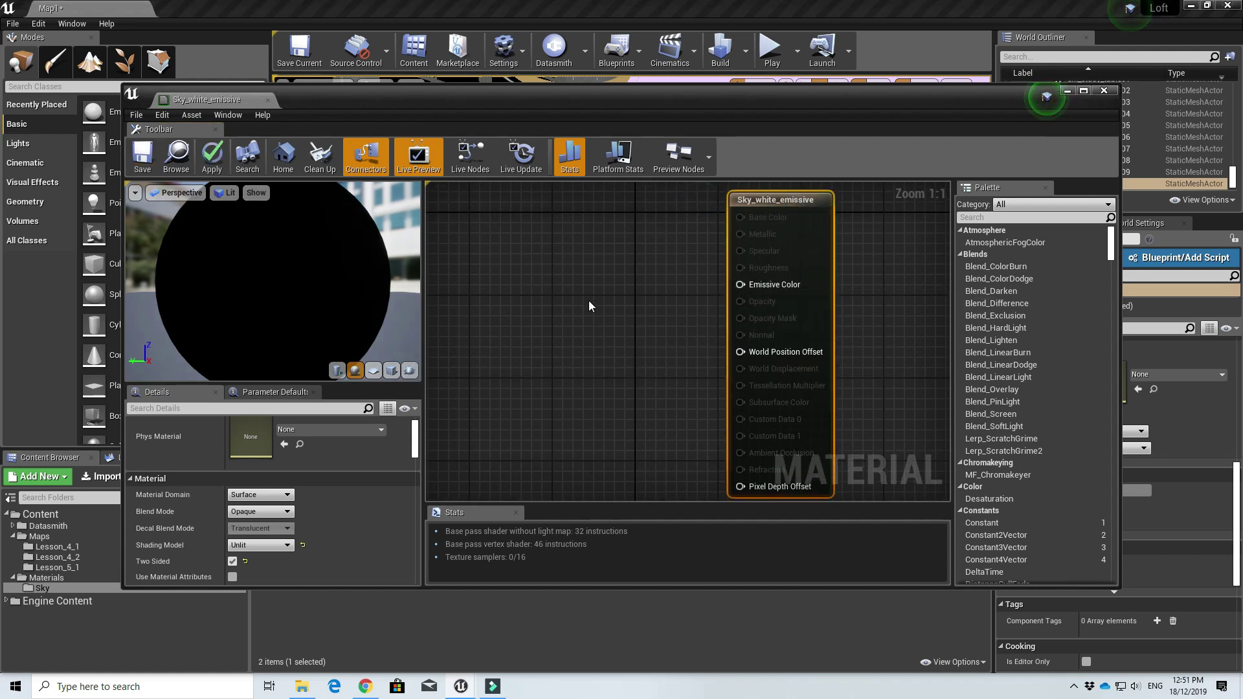
# Add a Constant3Vector node set to white (1,1,1).
pyautogui.rightClick(537, 266)
pyautogui.write('constant3')
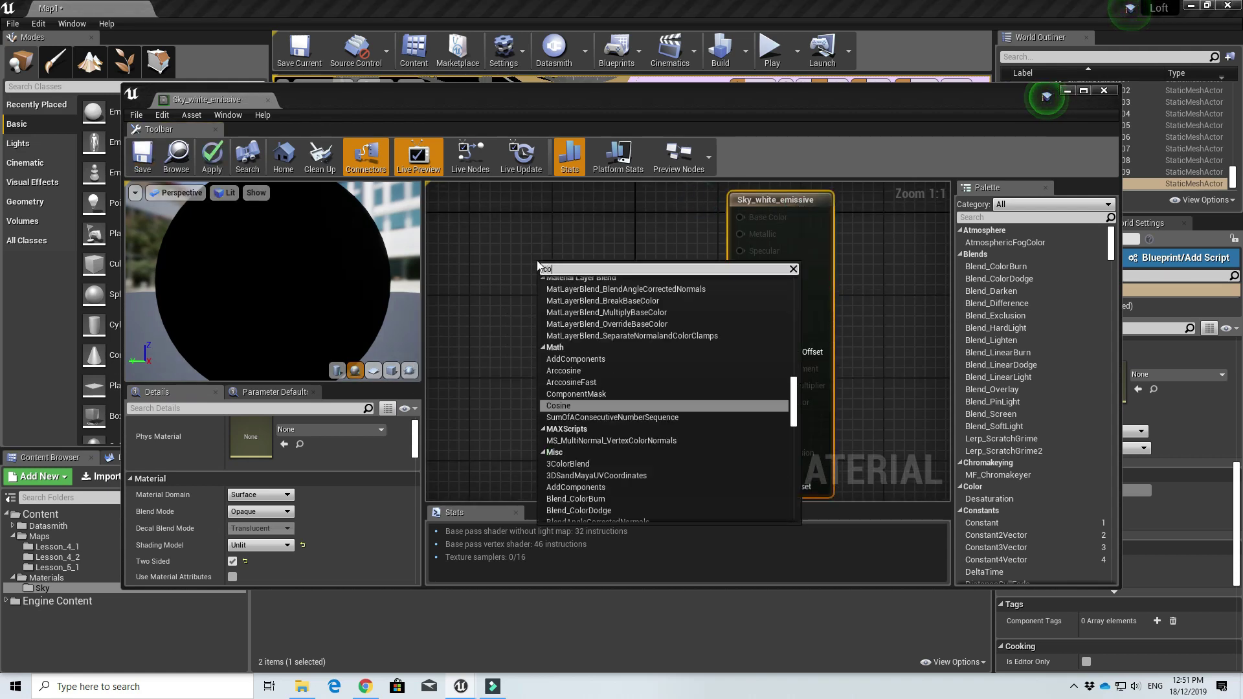
pyautogui.press('Return')
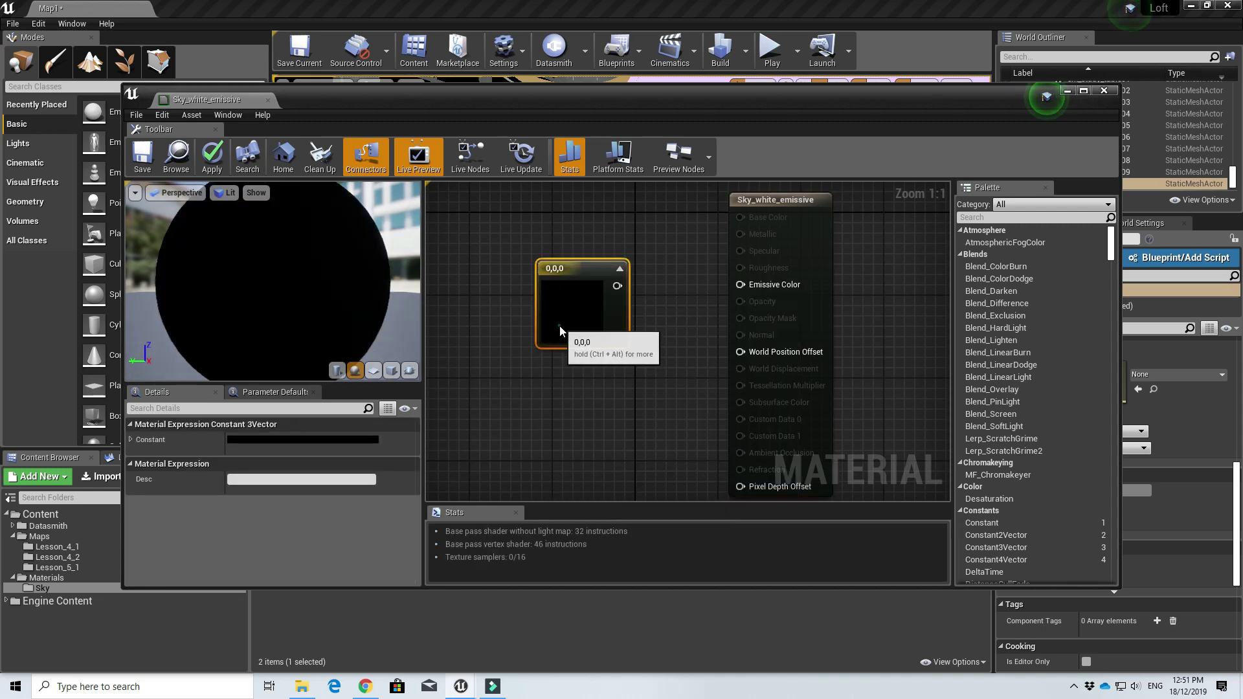
pyautogui.doubleClick(558, 327)
pyautogui.click(749, 397)
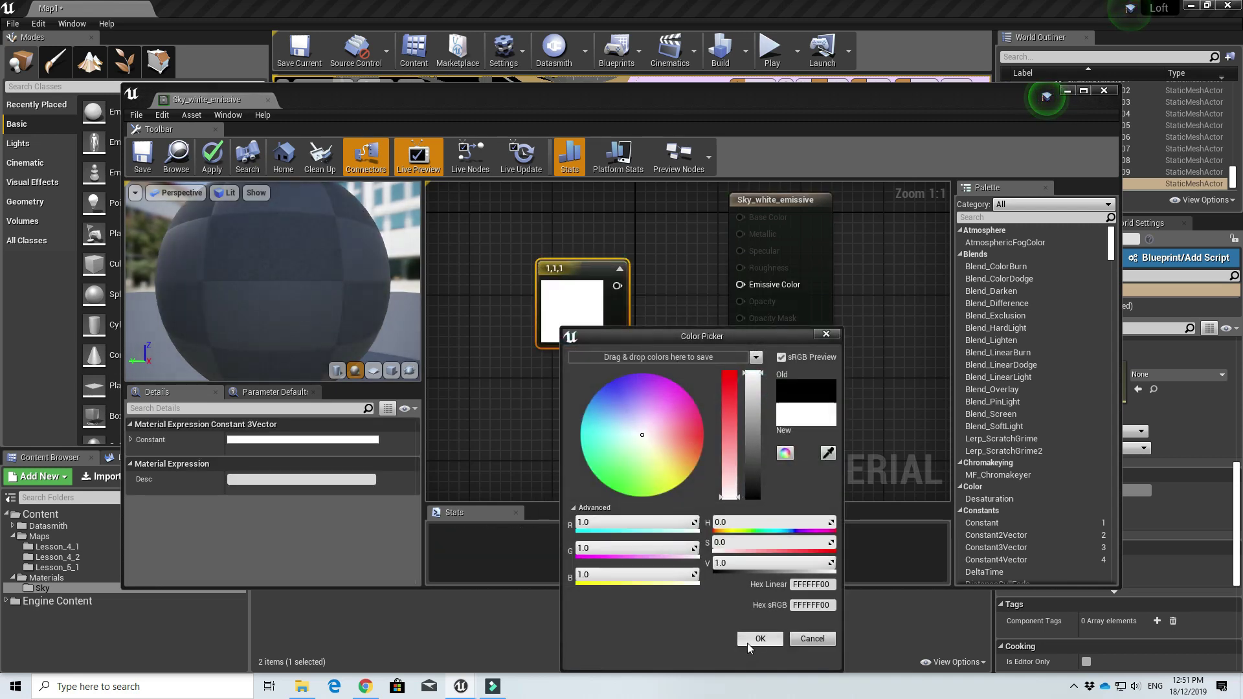
pyautogui.click(760, 639)
pyautogui.moveTo(590, 296); pyautogui.dragTo(588, 261)
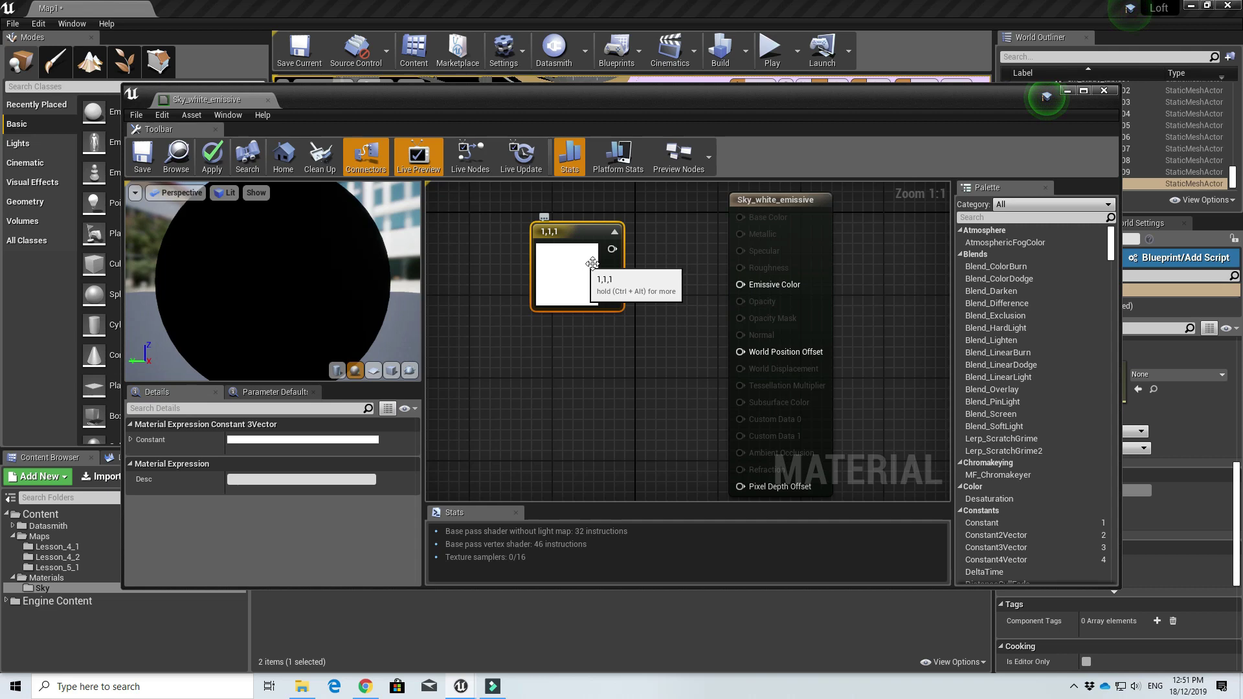
# Add a scalar Constant node with a value of 5.
pyautogui.rightClick(558, 349)
pyautogui.write('constant')
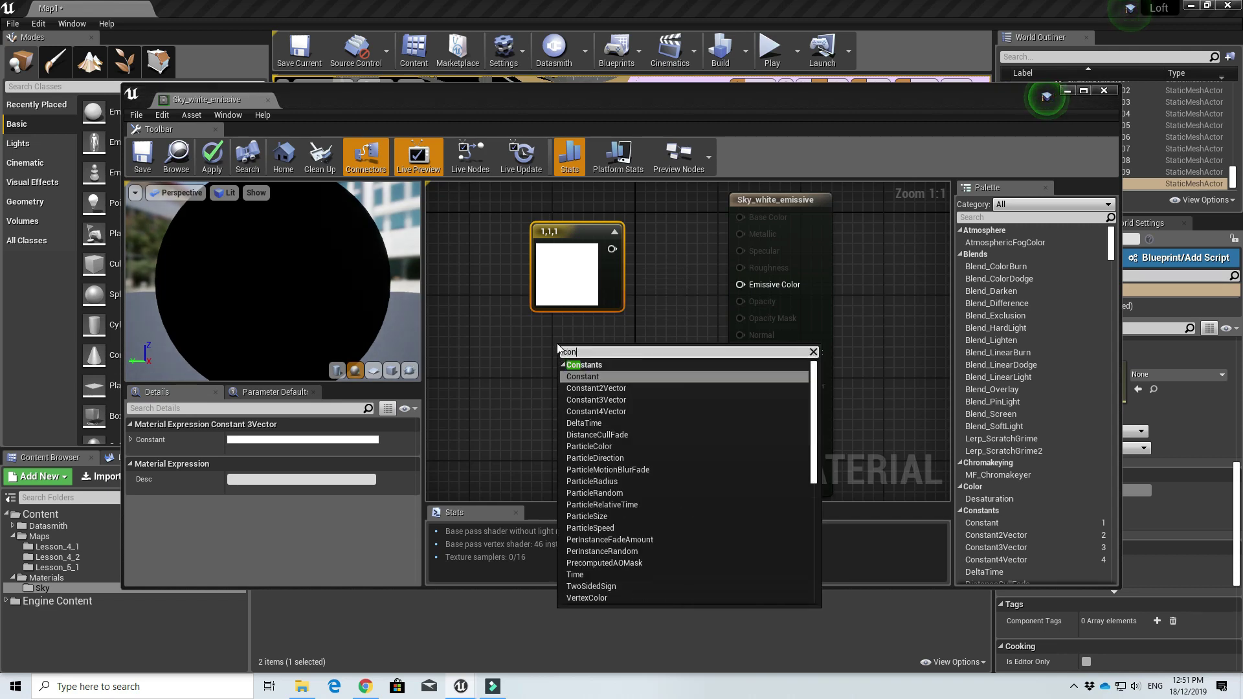
pyautogui.press('Return')
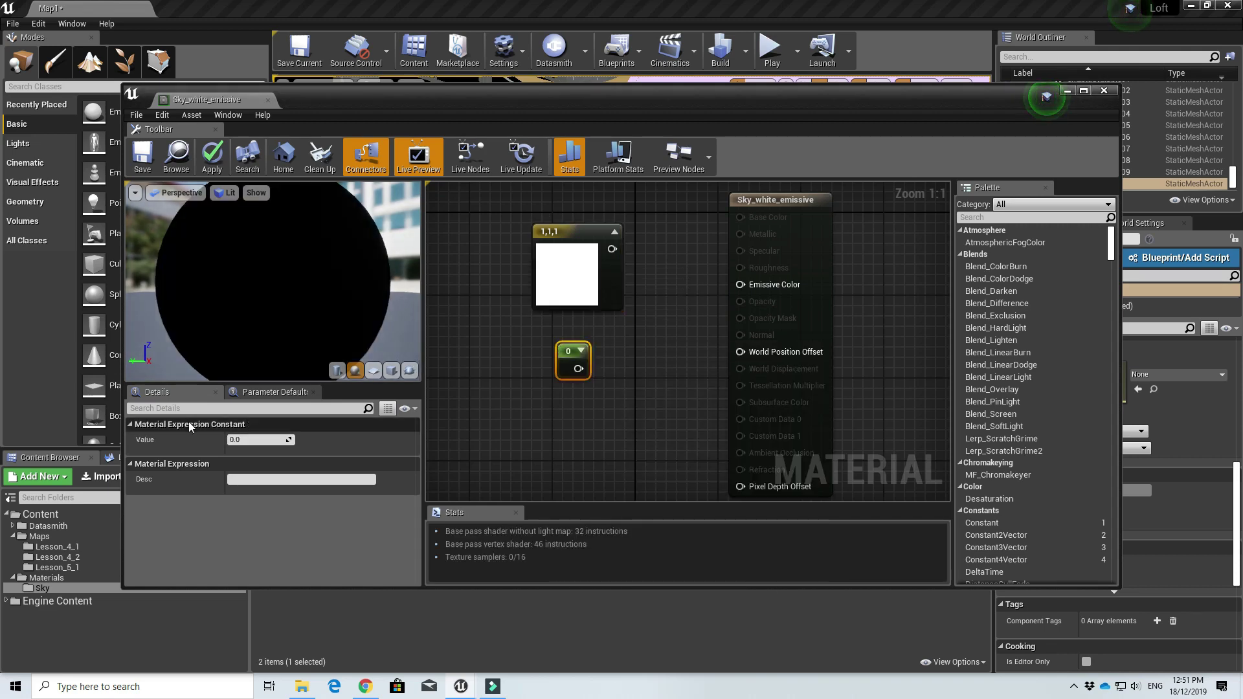
pyautogui.click(245, 440)
pyautogui.write('5')
pyautogui.press('Return')
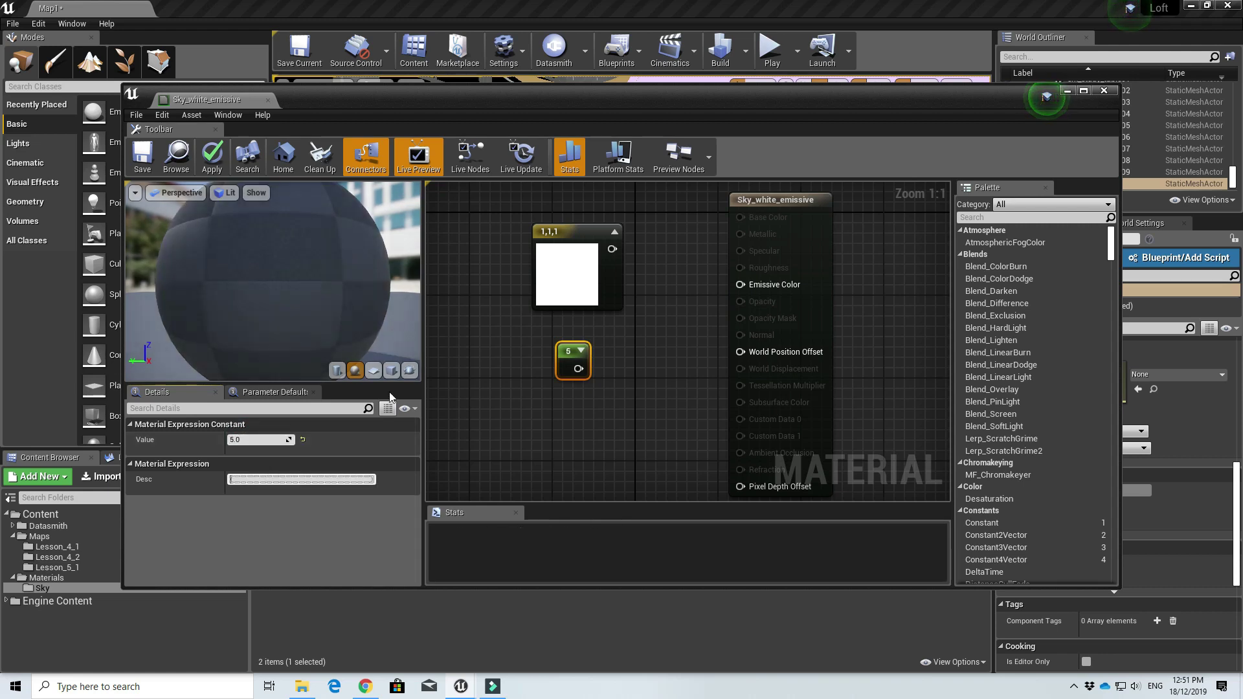
# Add a Multiply node wiring the white colour into A and the 5 into B.
pyautogui.rightClick(658, 337)
pyautogui.write('multiply')
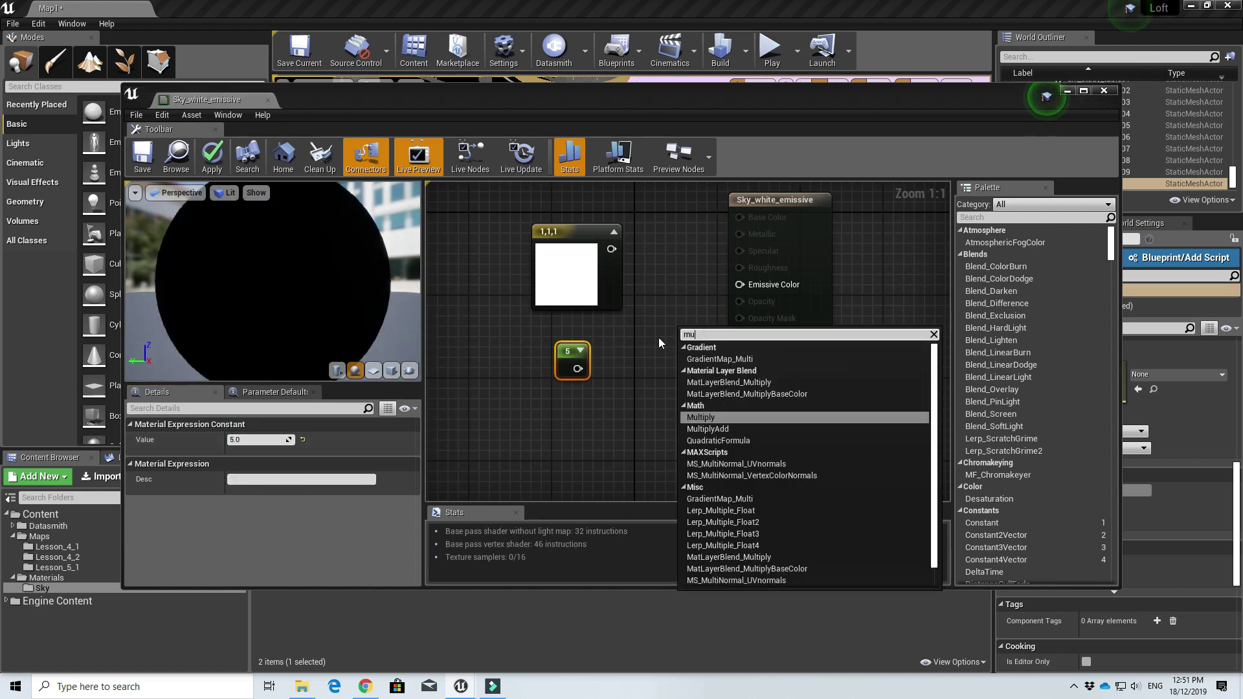
pyautogui.press('Return')
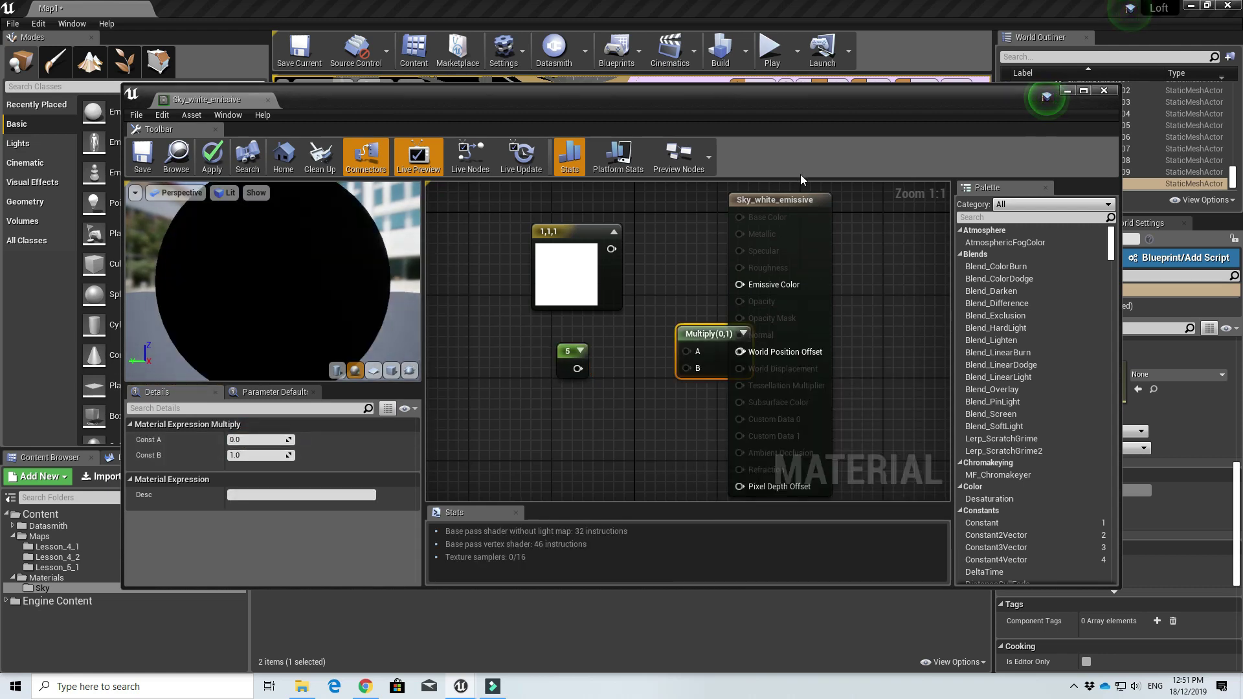
pyautogui.moveTo(800, 201); pyautogui.dragTo(862, 200)
pyautogui.moveTo(611, 259); pyautogui.dragTo(690, 363)
pyautogui.moveTo(578, 378); pyautogui.dragTo(802, 286)
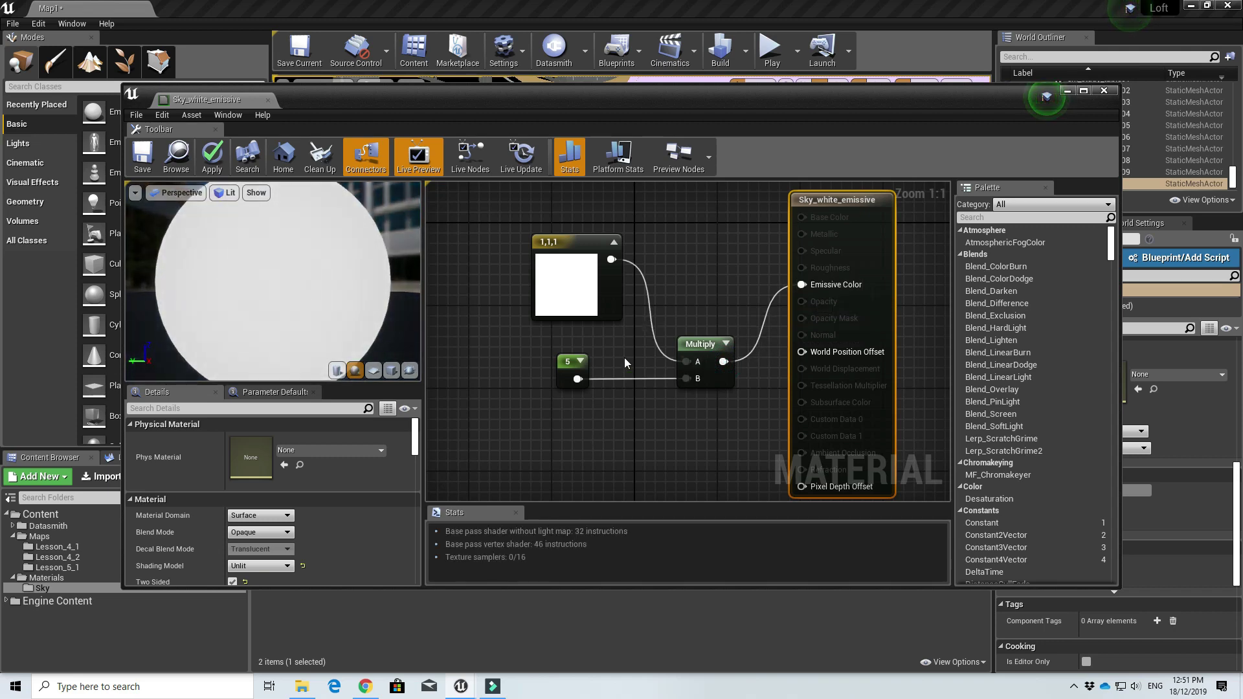
# Convert the white colour node into a parameter named 'Base Colour'.
pyautogui.click(557, 245)
pyautogui.rightClick(581, 244)
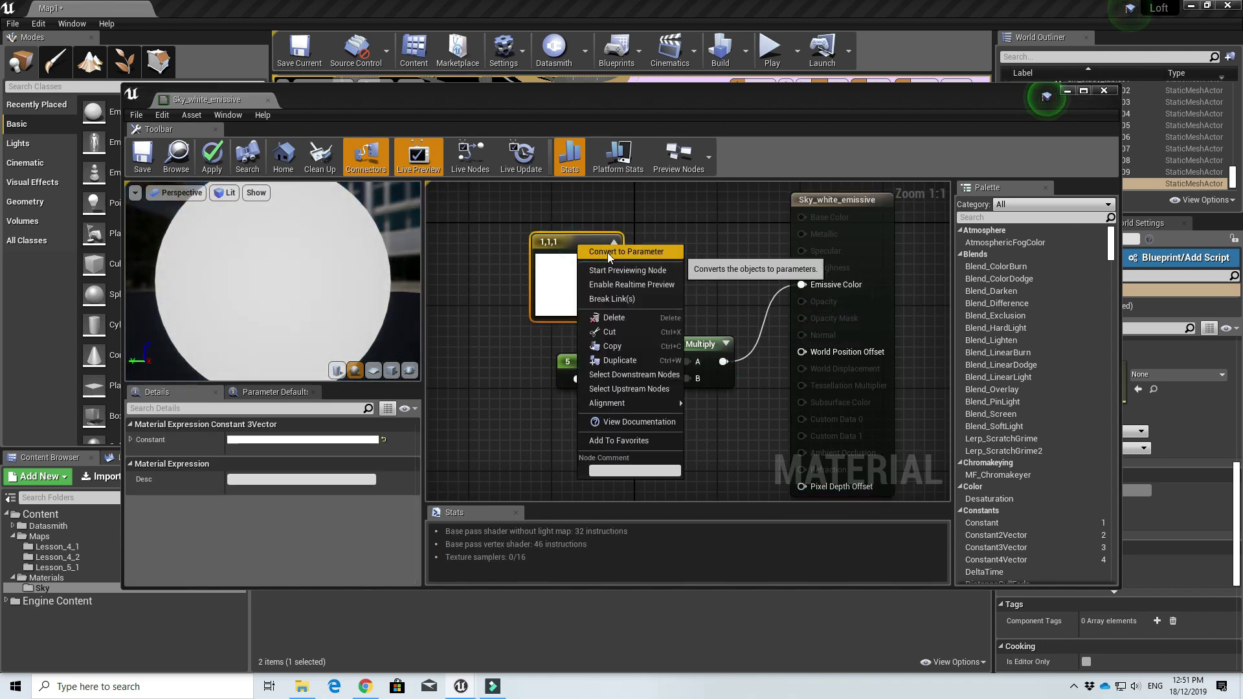
pyautogui.click(603, 243)
pyautogui.write('Ba')
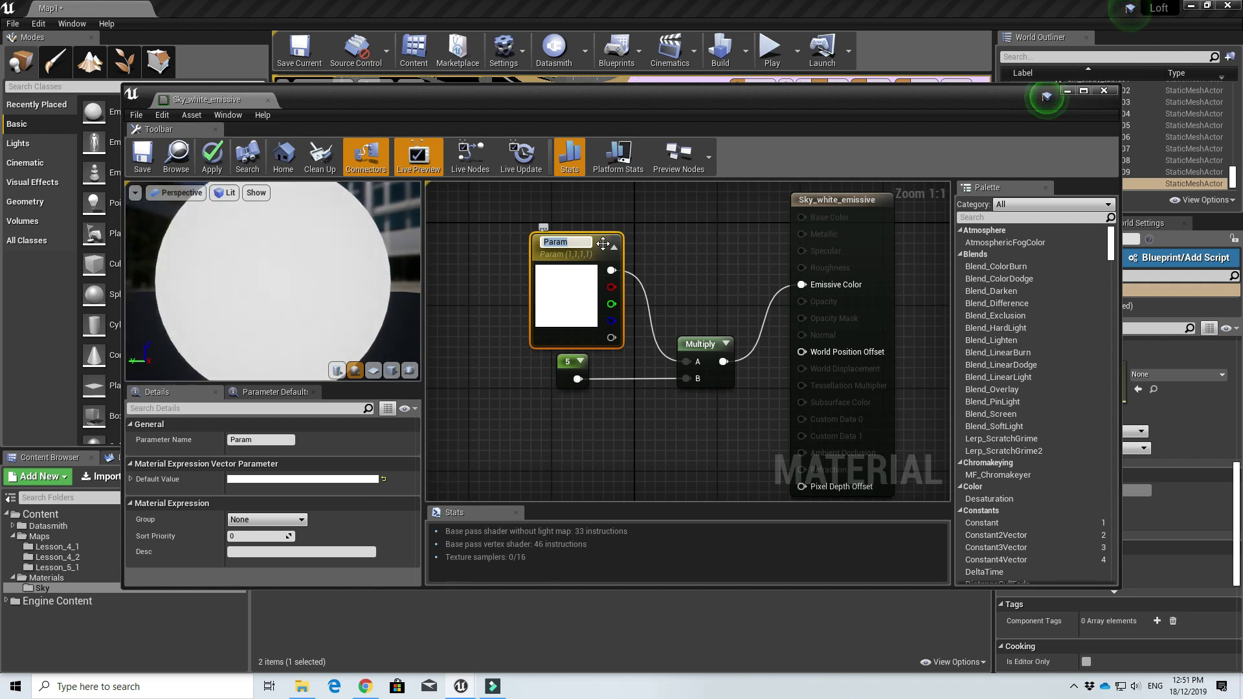
pyautogui.write('se Colou')
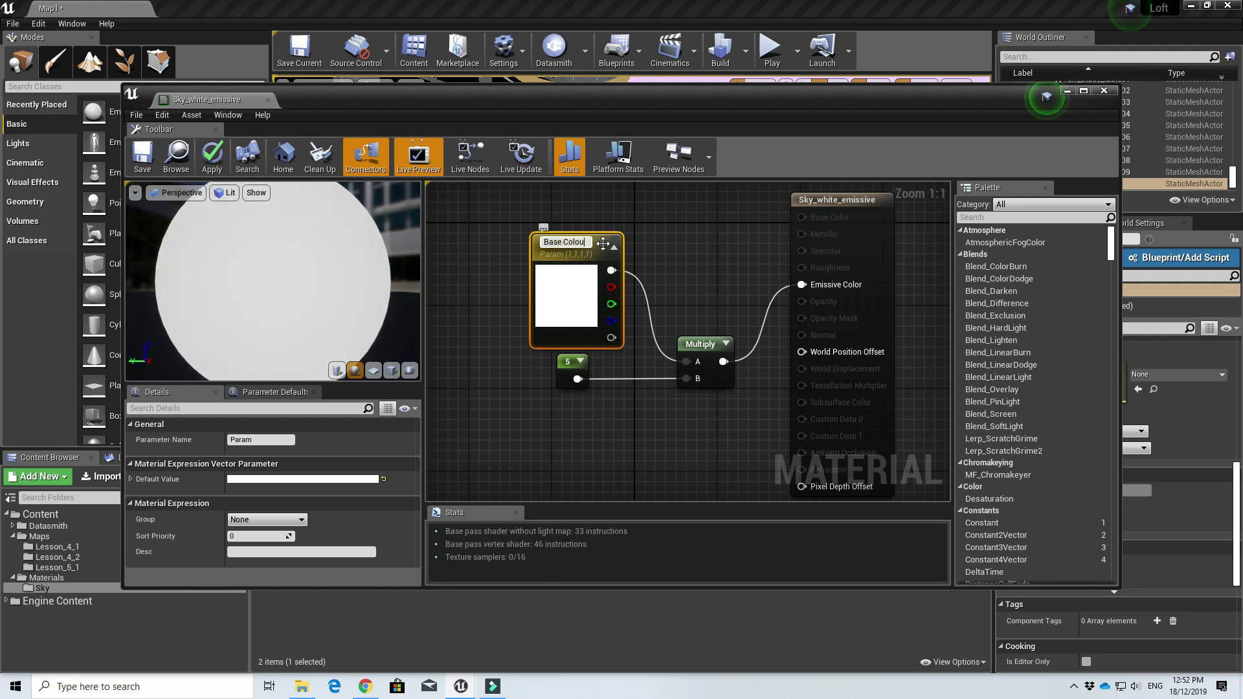
pyautogui.write('r')
pyautogui.press('Return')
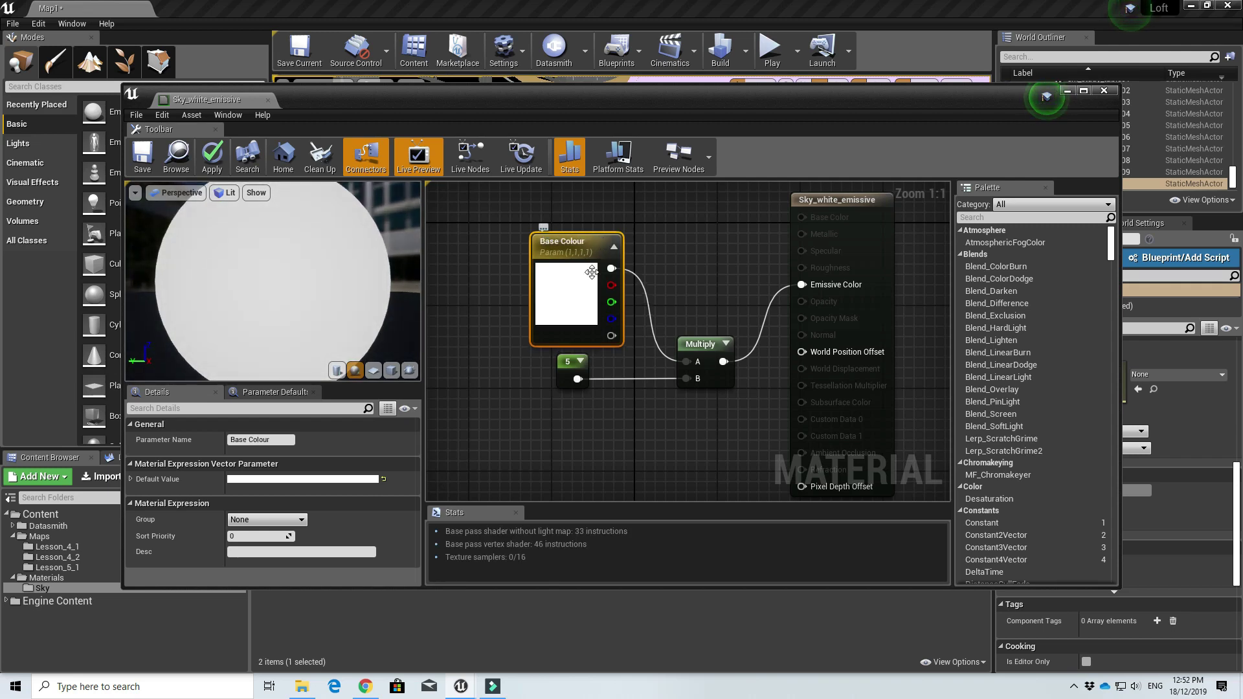
# Make the 5 constant a 'Brightness' parameter feeding Multiply B, then save and close.
pyautogui.rightClick(567, 367)
pyautogui.click(605, 363)
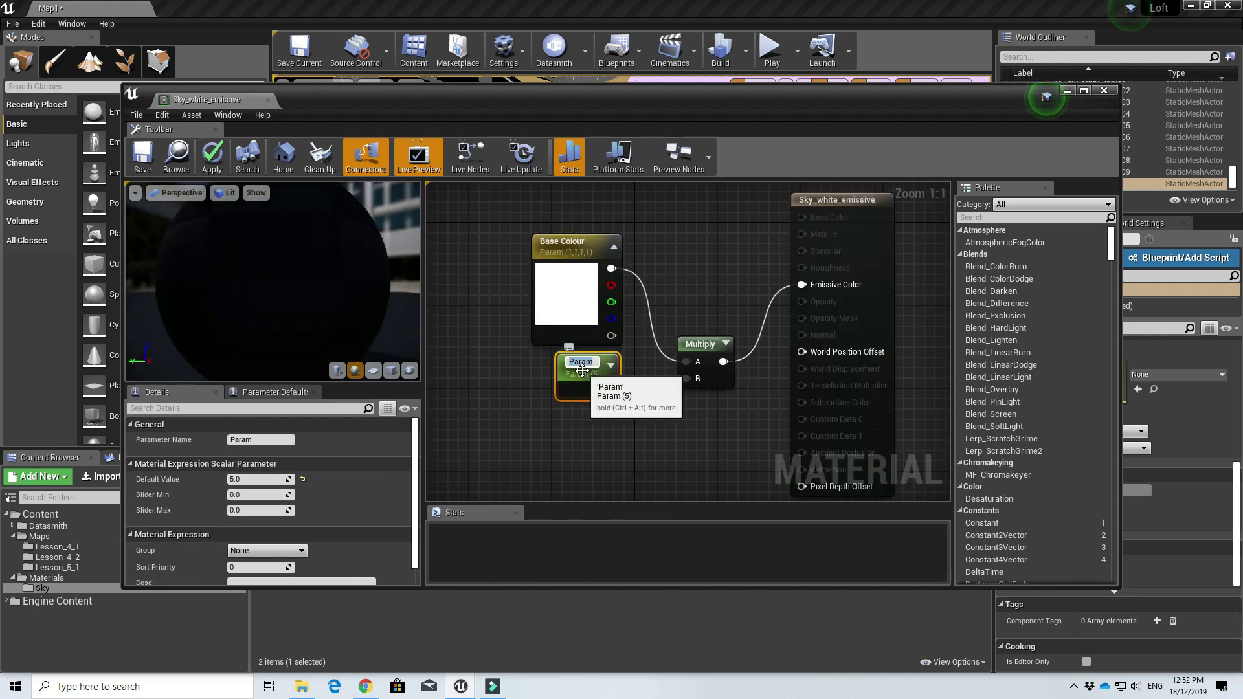
pyautogui.write('Brightness')
pyautogui.press('Return')
pyautogui.moveTo(613, 388); pyautogui.dragTo(686, 378)
pyautogui.click(142, 155)
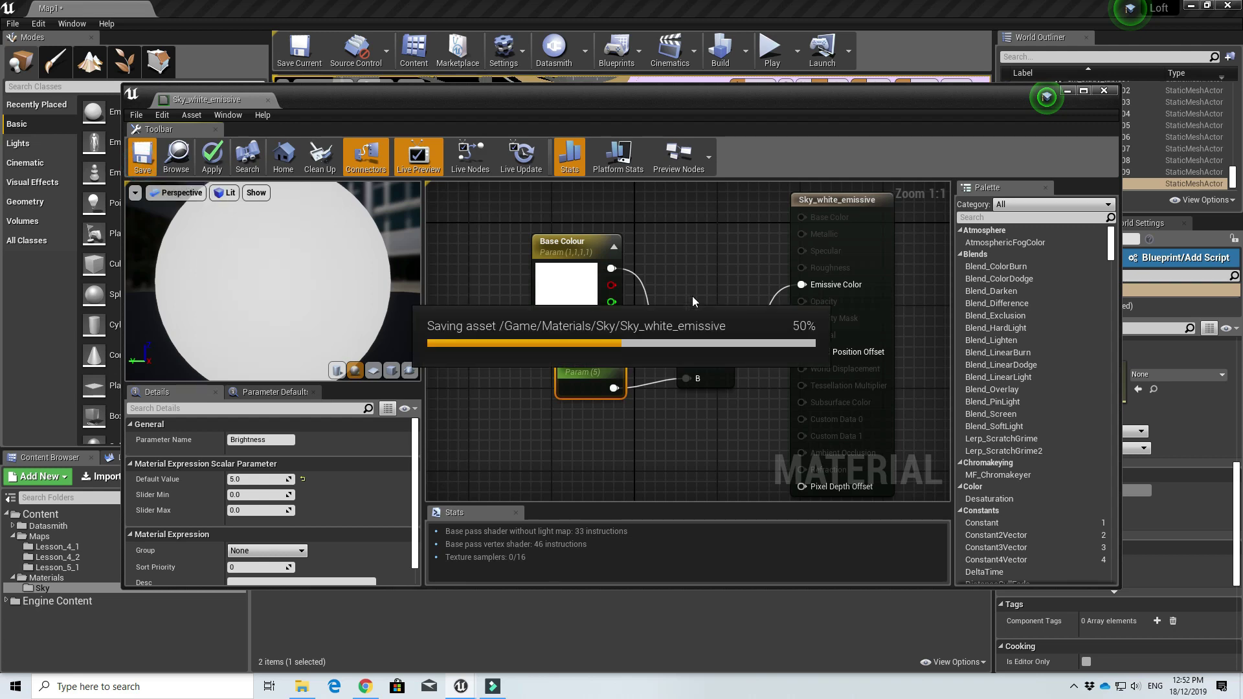
pyautogui.click(1094, 92)
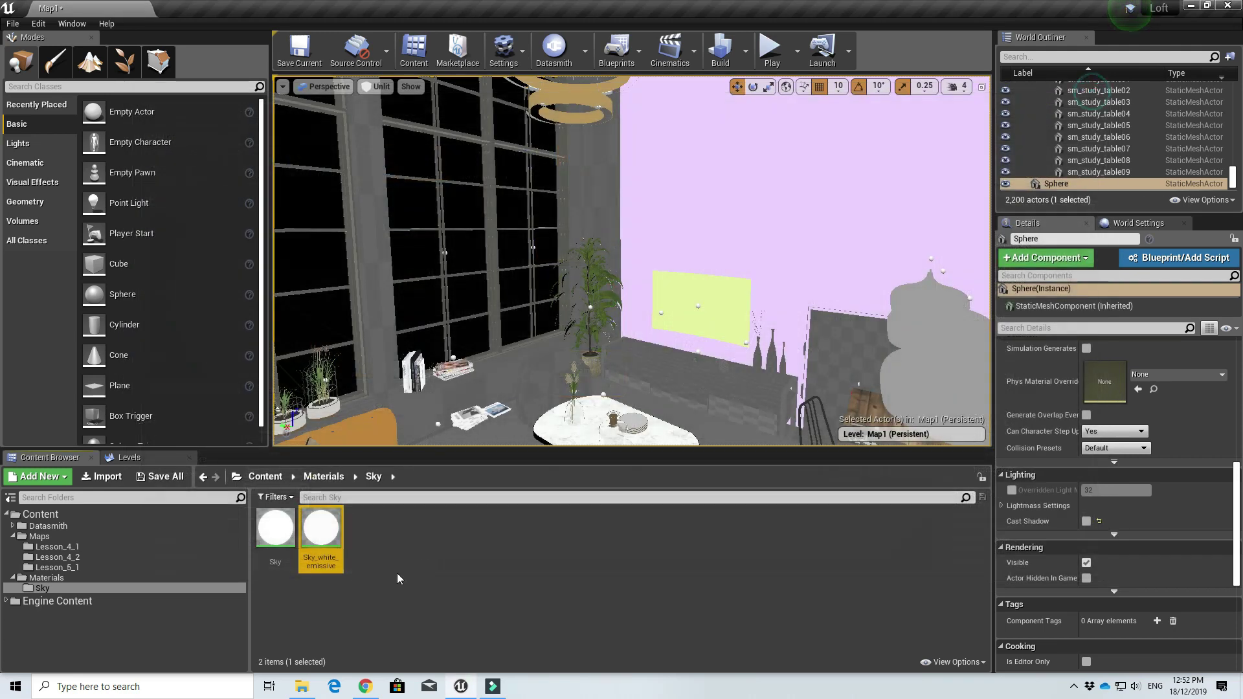
# Create a Sky_white_emissive_Inst material instance and apply it to the sphere's Element 0 slot.
pyautogui.rightClick(329, 566)
pyautogui.click(357, 259)
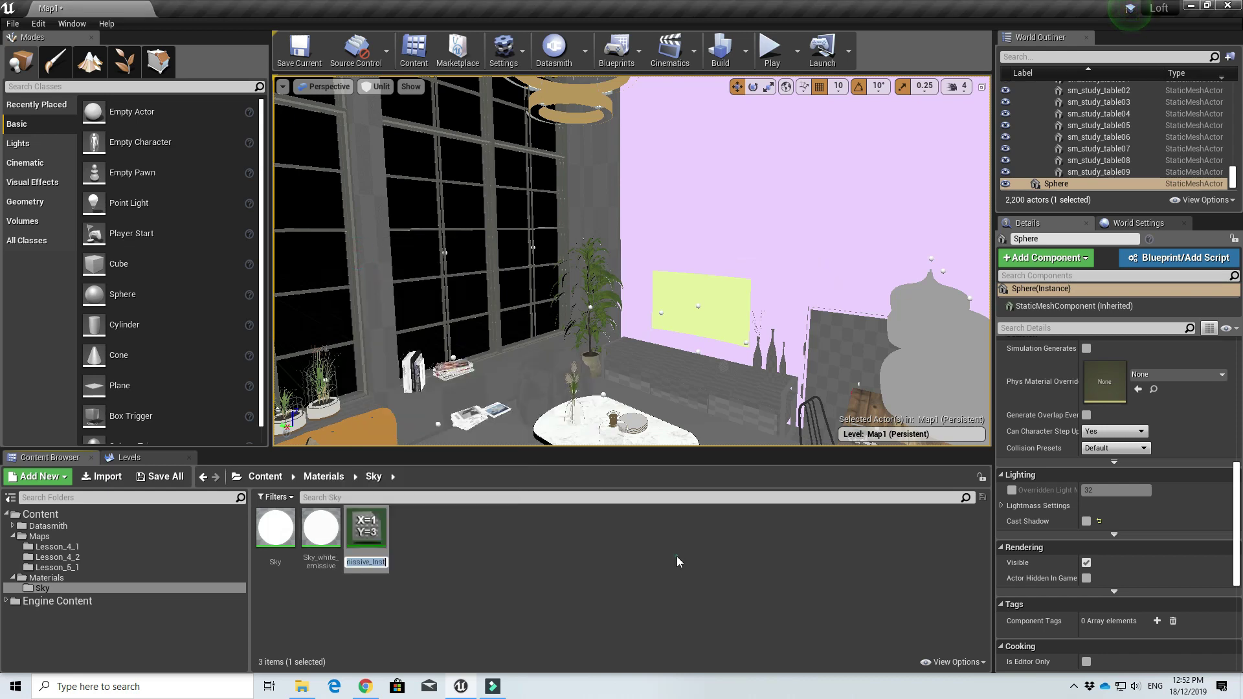
pyautogui.scroll(6, 1198, 466)
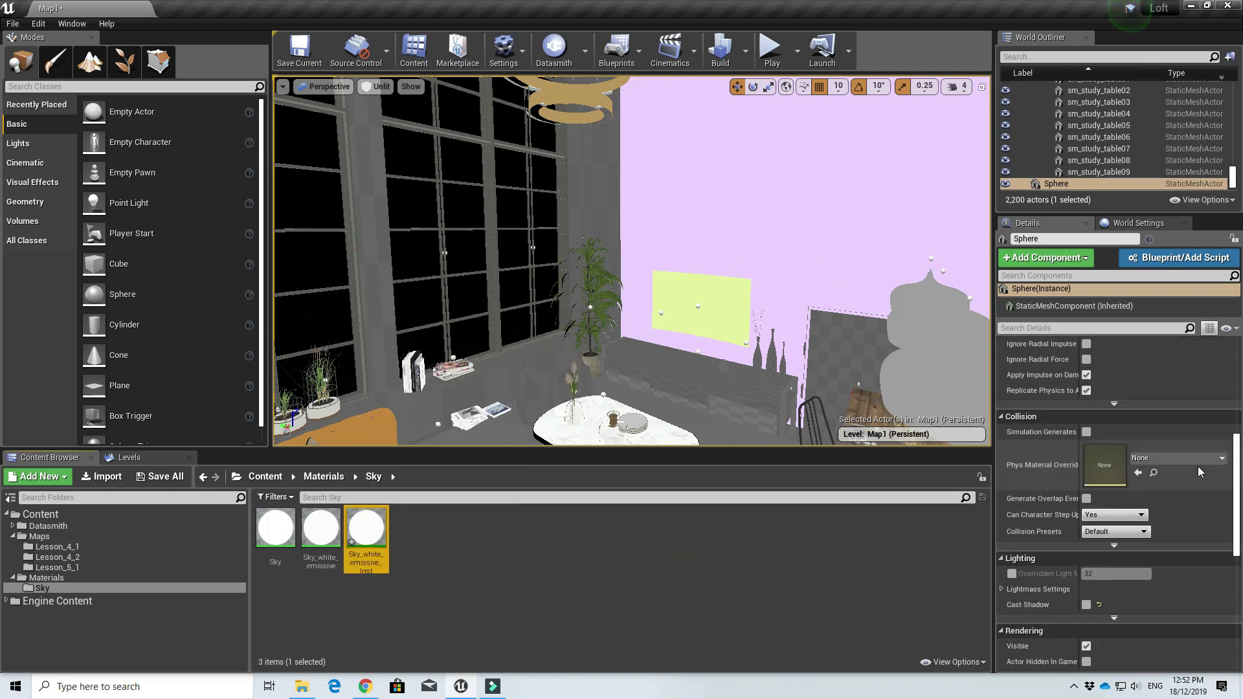
pyautogui.moveTo(388, 546); pyautogui.dragTo(1110, 460)
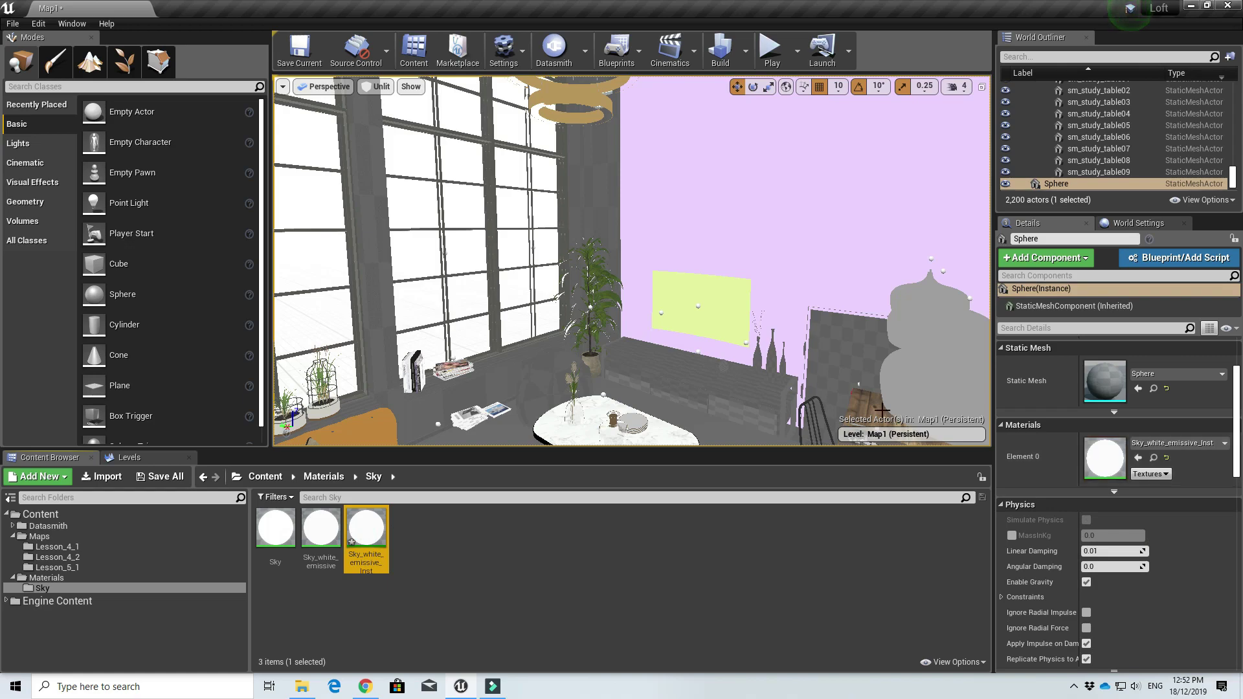
# Turn the view to face the loft windows and switch the viewport to Lit.
pyautogui.moveTo(407, 99); pyautogui.dragTo(407, 99, button='right')
pyautogui.click(376, 87)
pyautogui.click(385, 110)
# Open Sky_white_emissive_Inst, enable the Brightness override and raise it while watching the sky.
pyautogui.doubleClick(1104, 457)
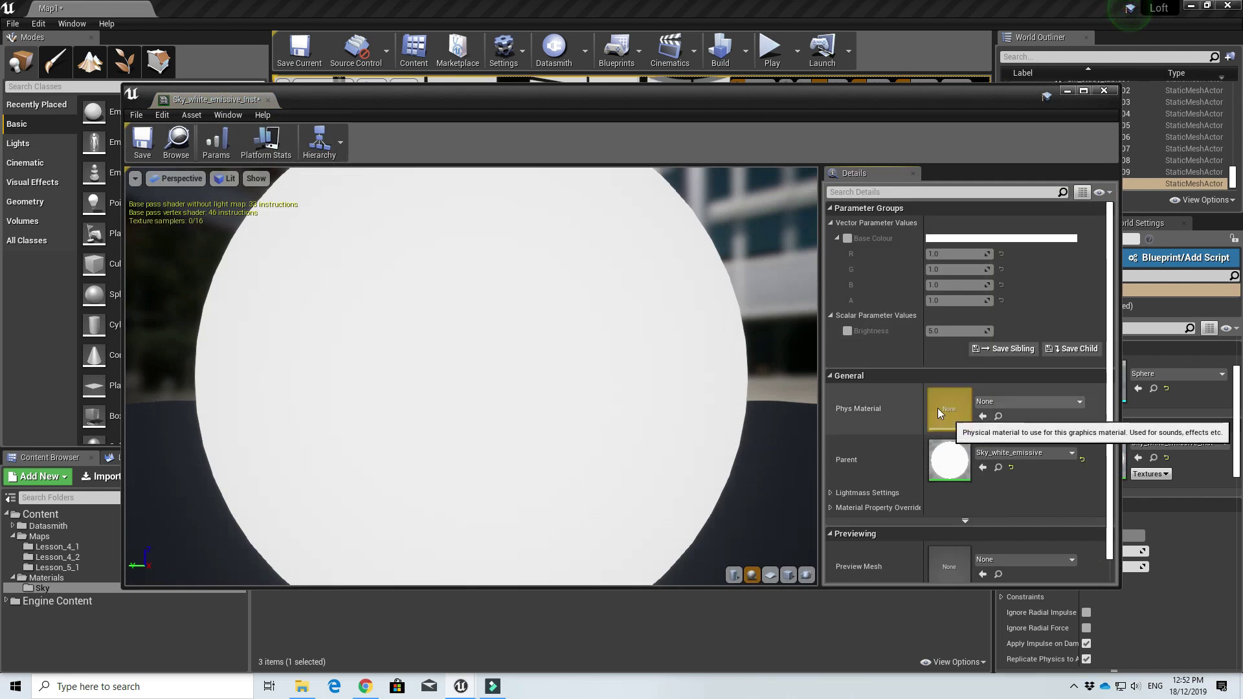
pyautogui.click(848, 331)
pyautogui.moveTo(650, 102); pyautogui.dragTo(539, 301)
pyautogui.moveTo(874, 529); pyautogui.dragTo(932, 530)
pyautogui.moveTo(602, 288); pyautogui.dragTo(578, 446)
pyautogui.moveTo(770, 451); pyautogui.dragTo(762, 322)
# Try Brightness 50, then 10, settle on 5, then save and close the instance.
pyautogui.click(814, 559)
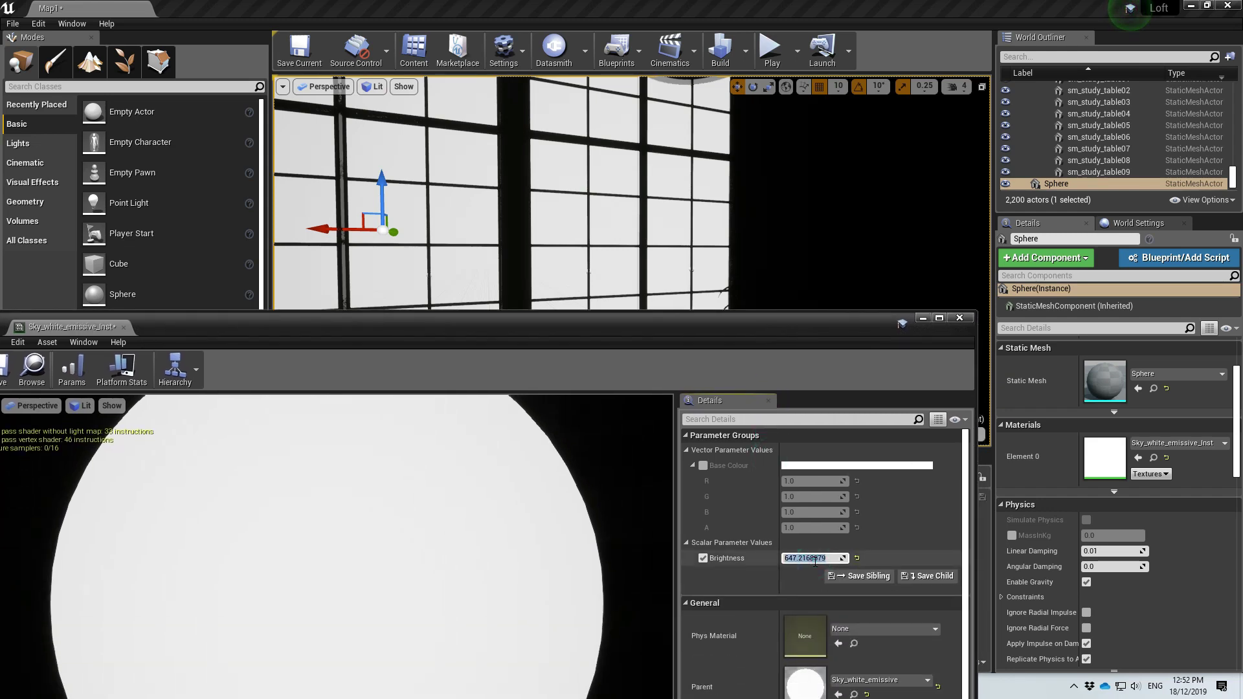
pyautogui.write('50')
pyautogui.press('Tab')
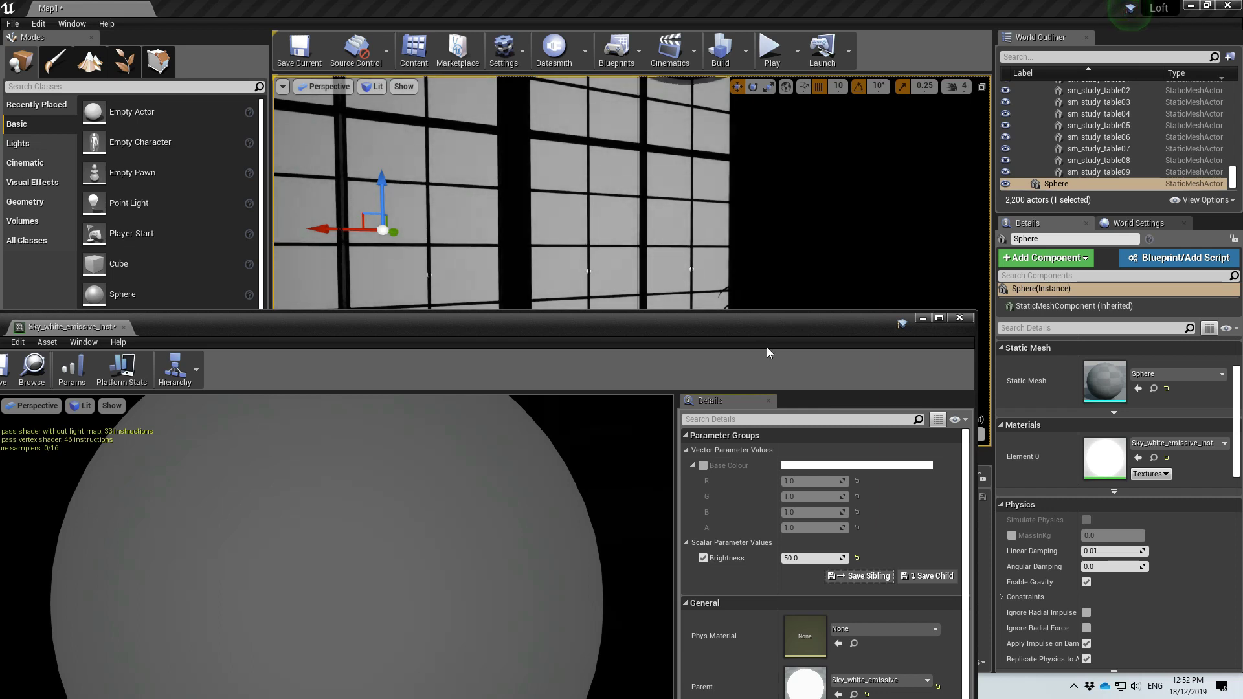
pyautogui.moveTo(752, 320); pyautogui.dragTo(806, 281)
pyautogui.click(871, 518)
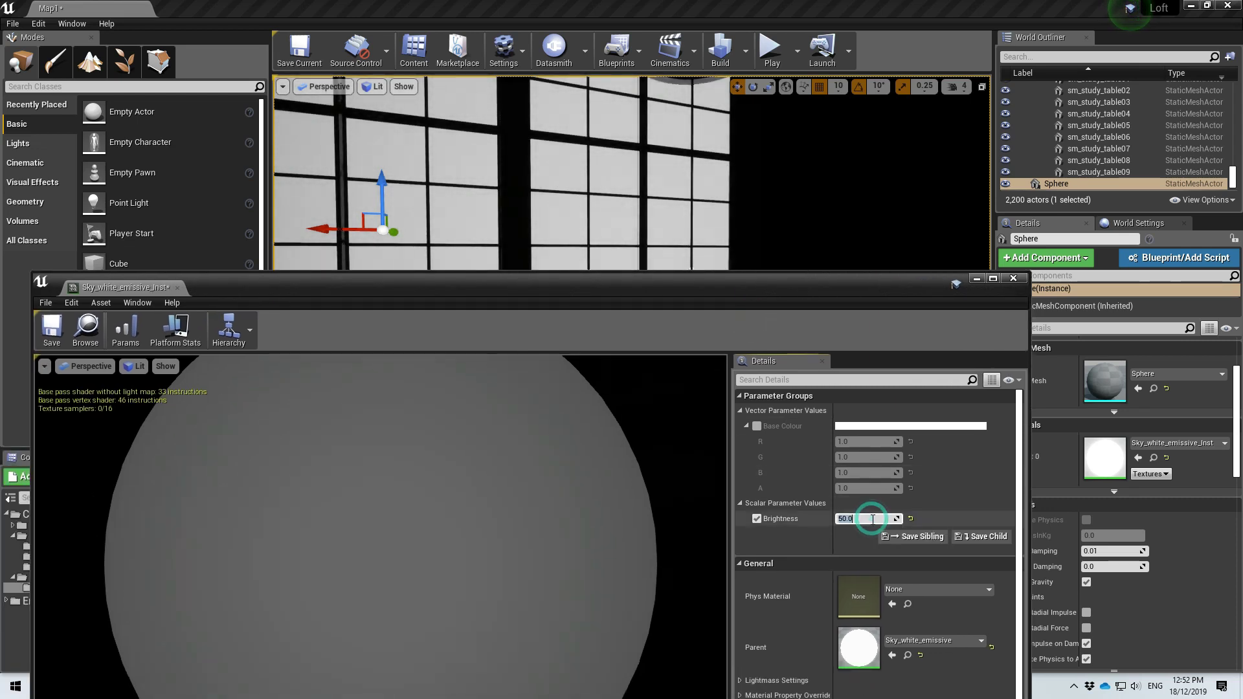
pyautogui.write('10')
pyautogui.press('Return')
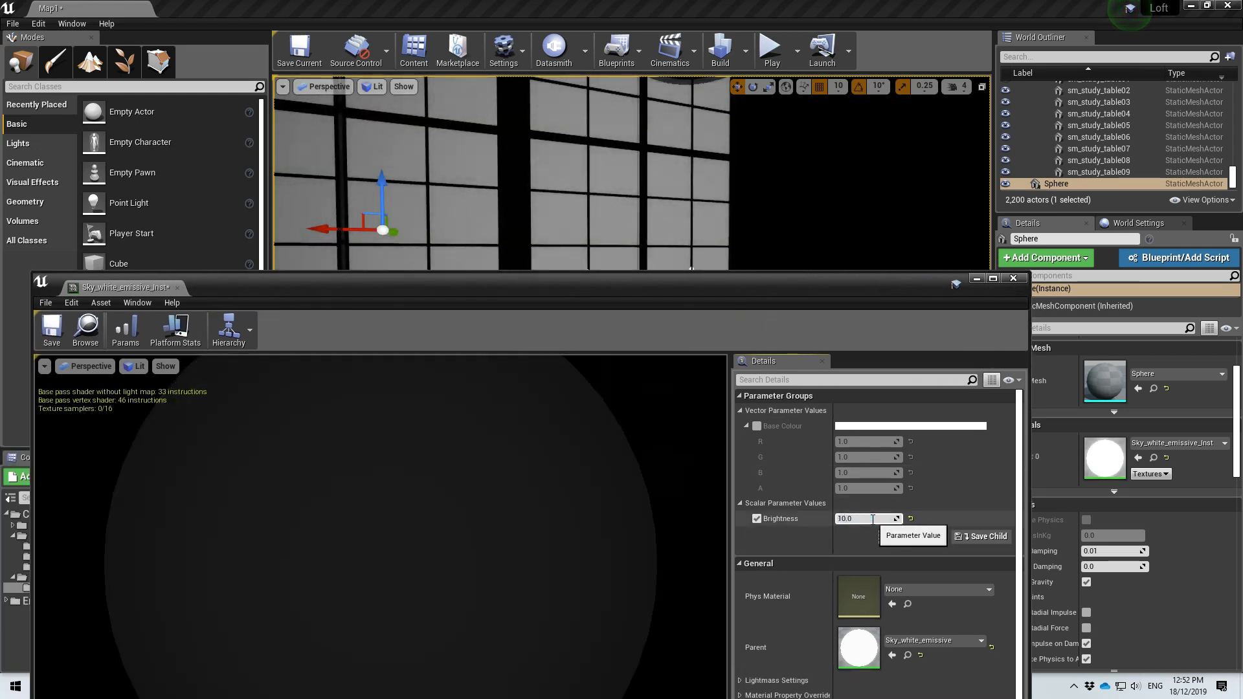
pyautogui.write('5')
pyautogui.press('Return')
pyautogui.click(52, 330)
pyautogui.click(1013, 277)
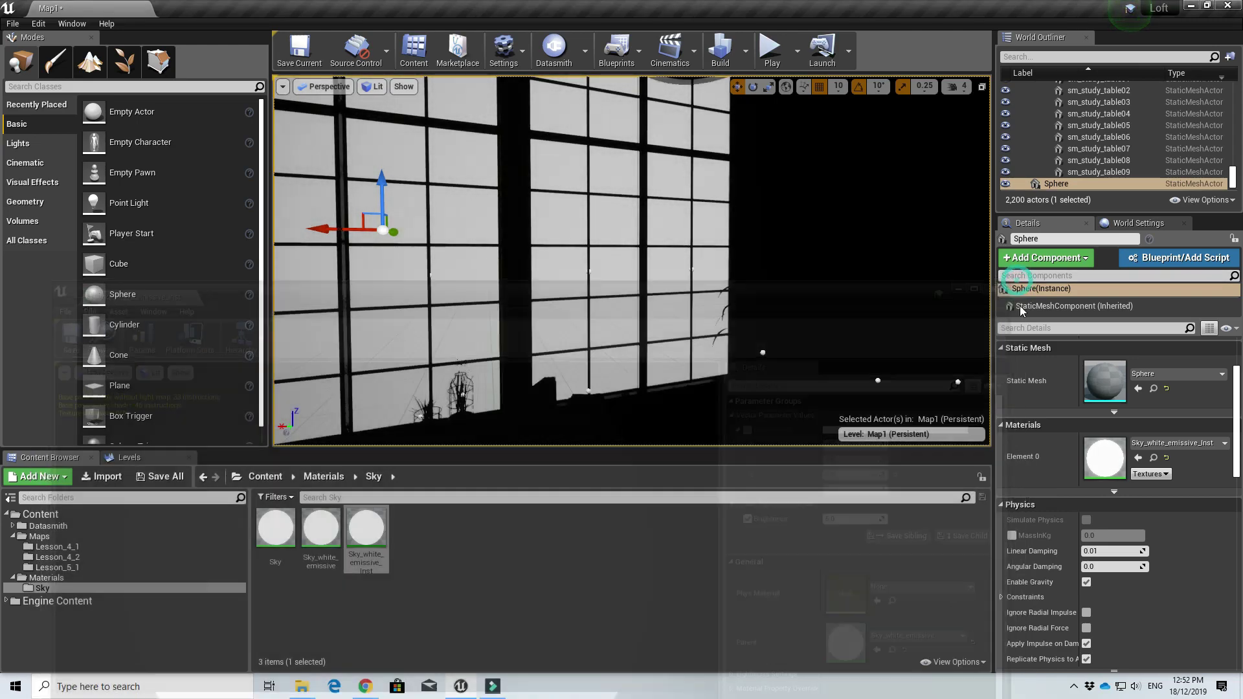
# Bring up the browser showing the interior design reference video, then minimize it.
pyautogui.click(366, 686)
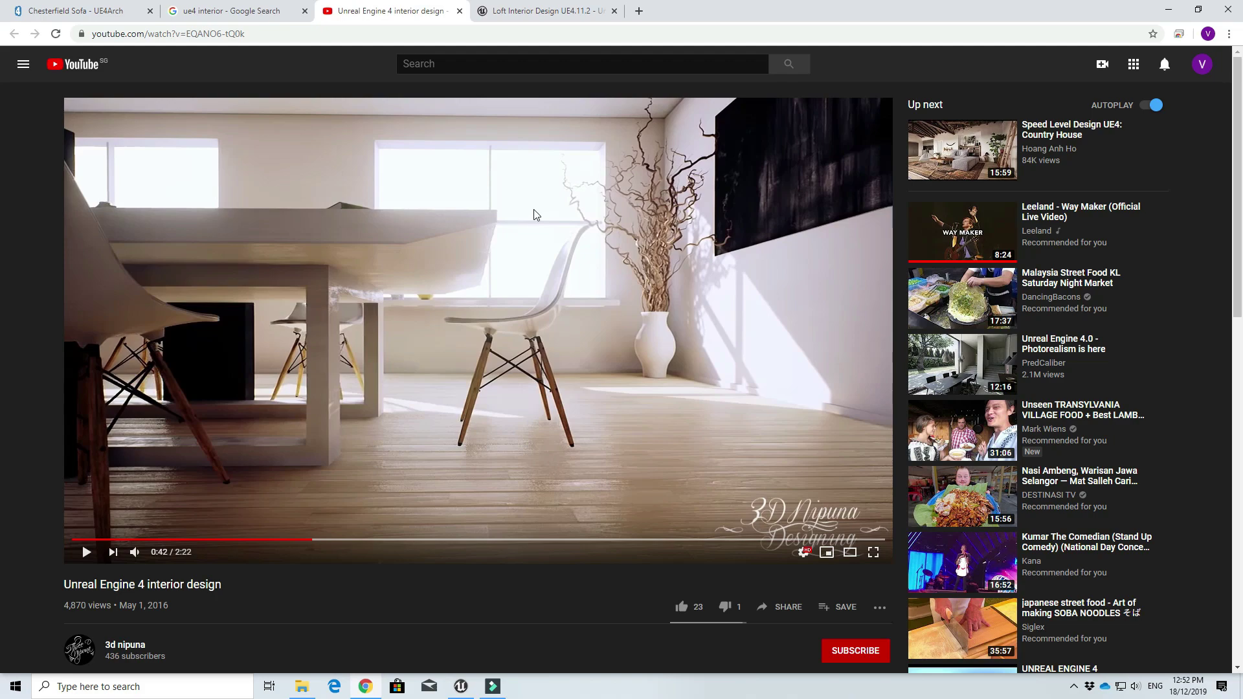
pyautogui.click(378, 690)
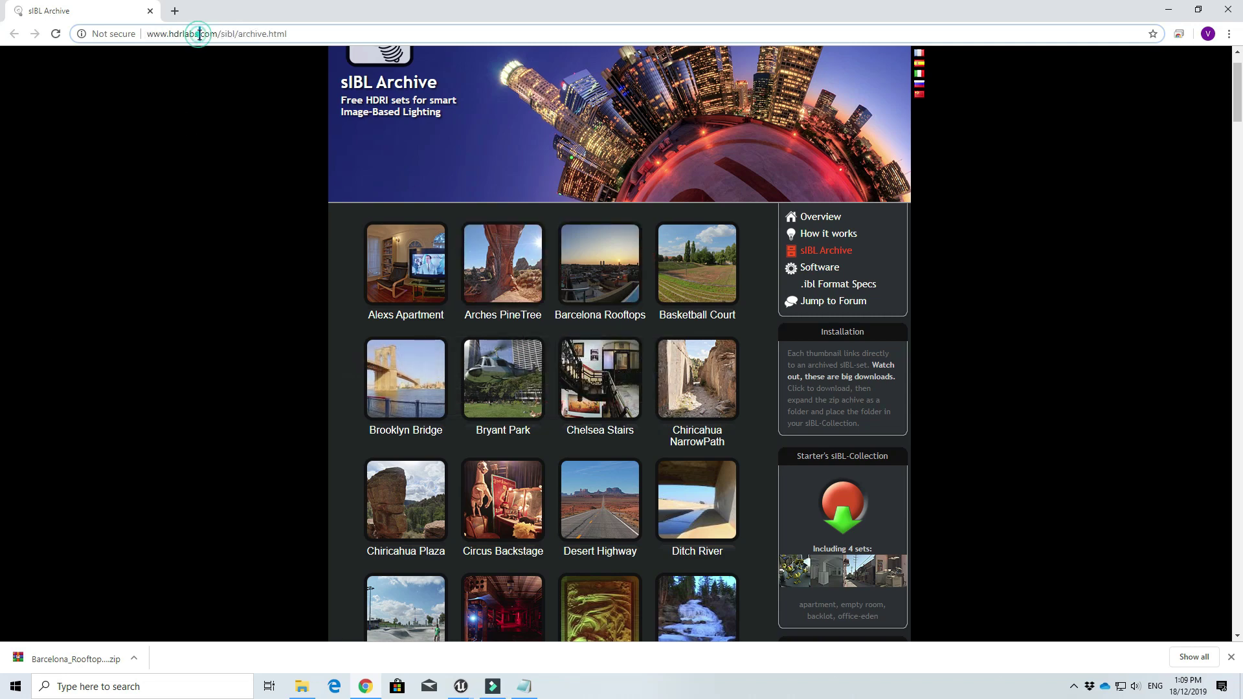
pyautogui.click(311, 33)
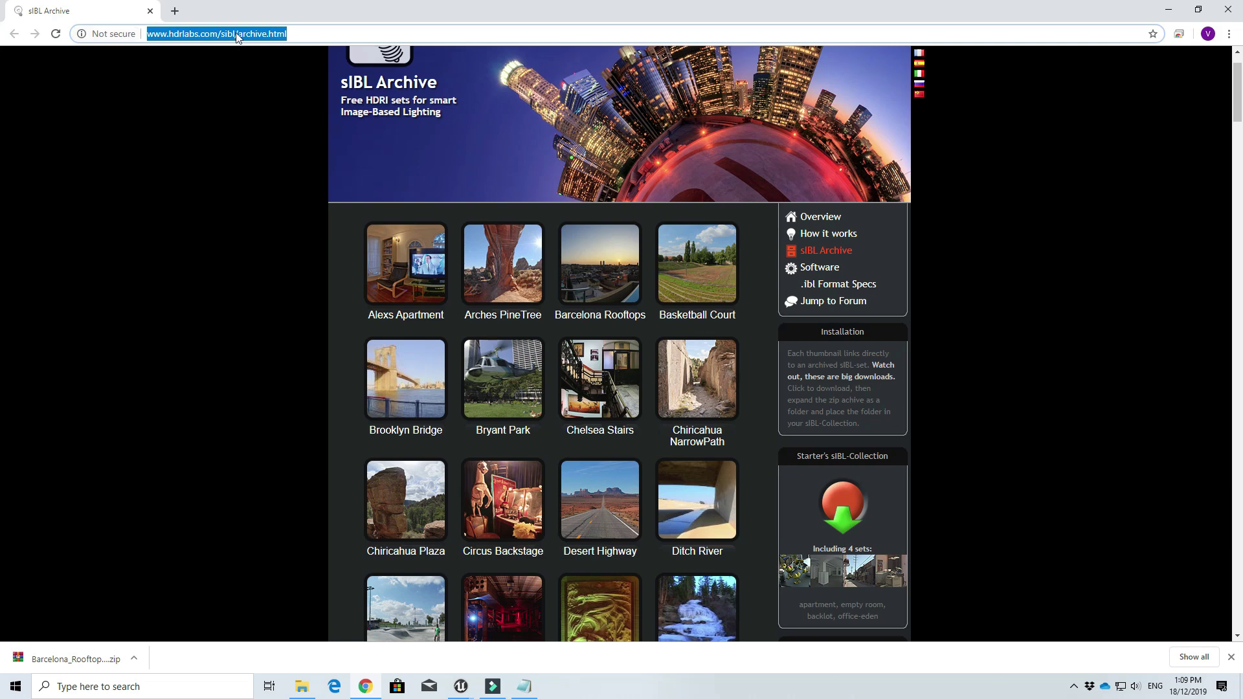
# Open the Barcelona Rooftops zip and browse its C_3k HDR, C_8k JPG and C_Env HDR files.
pyautogui.moveTo(592, 283)
pyautogui.click(75, 655)
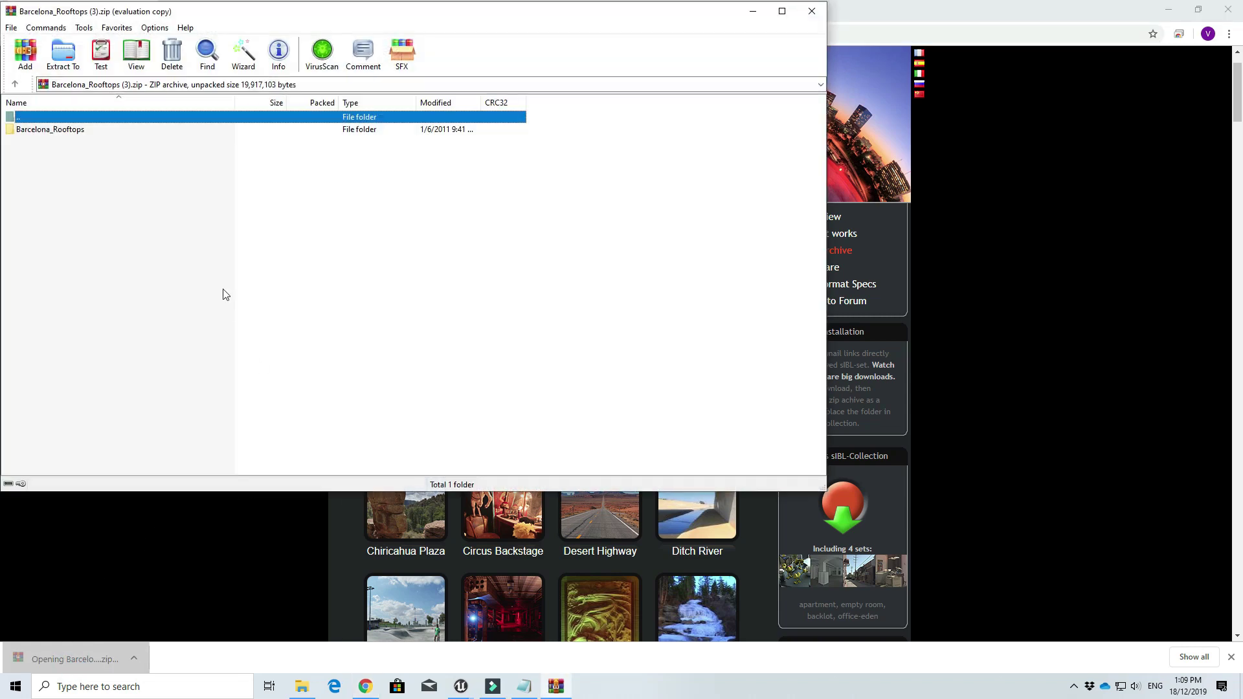
pyautogui.doubleClick(62, 130)
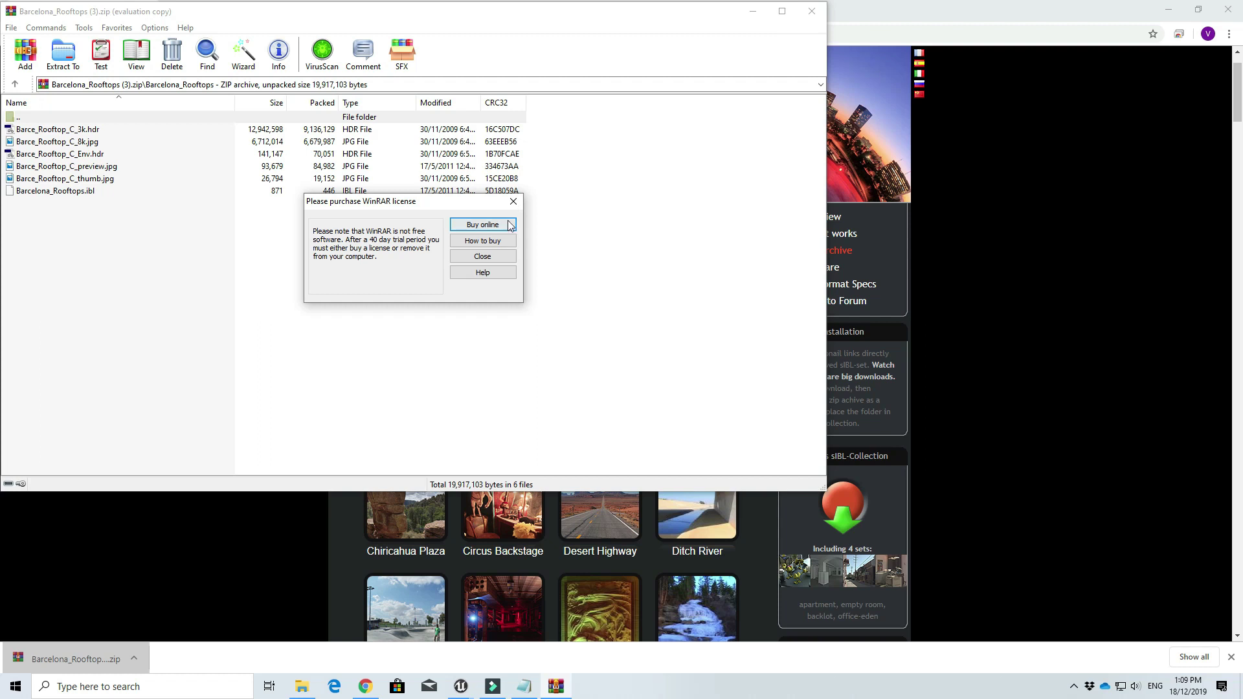
pyautogui.click(513, 202)
pyautogui.click(106, 128)
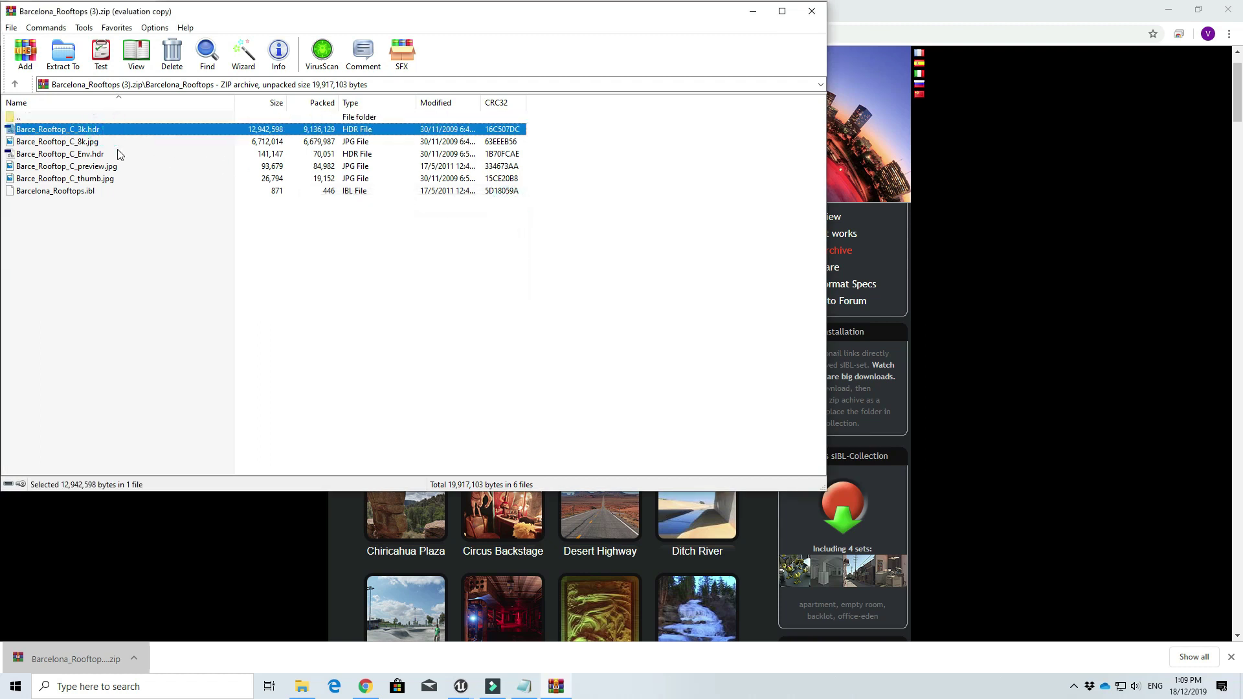
pyautogui.click(97, 142)
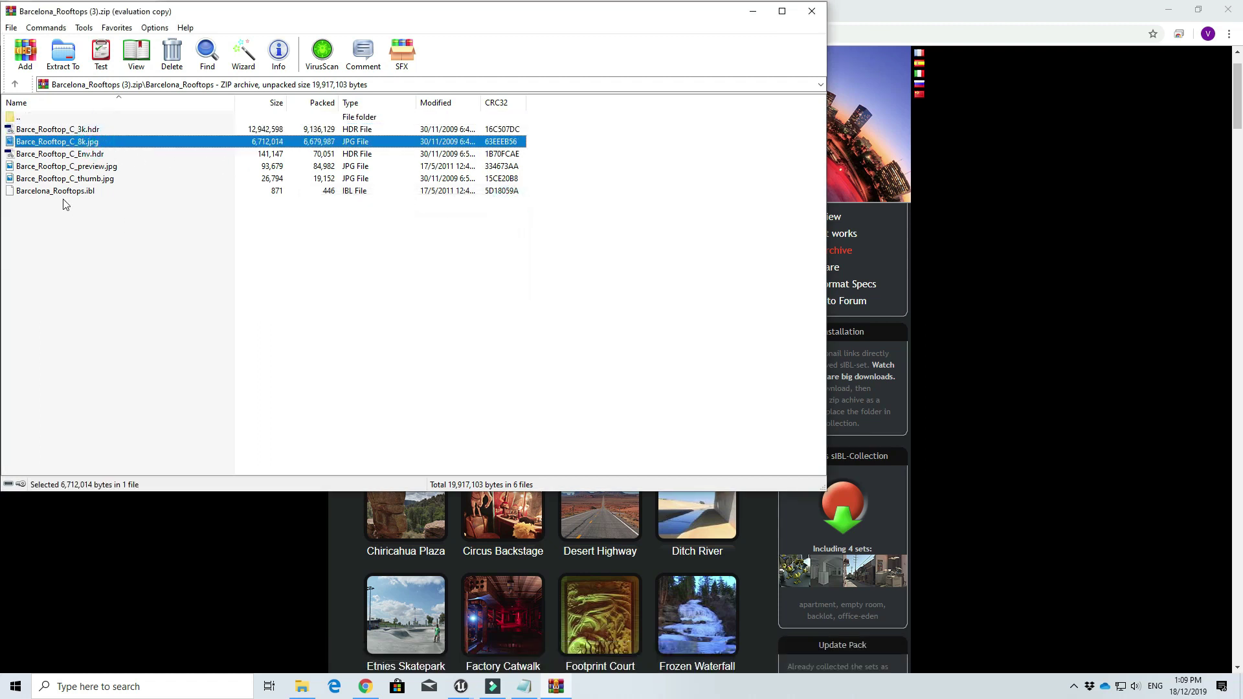
pyautogui.click(96, 155)
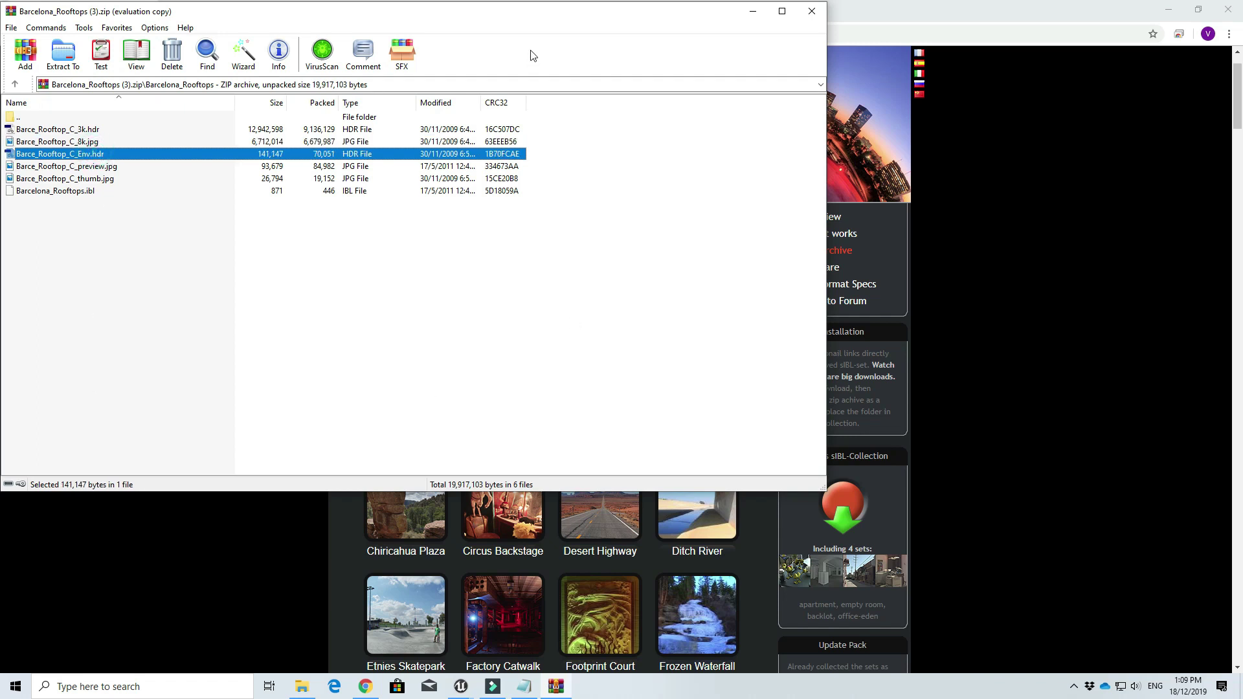
pyautogui.moveTo(535, 19); pyautogui.dragTo(773, 121)
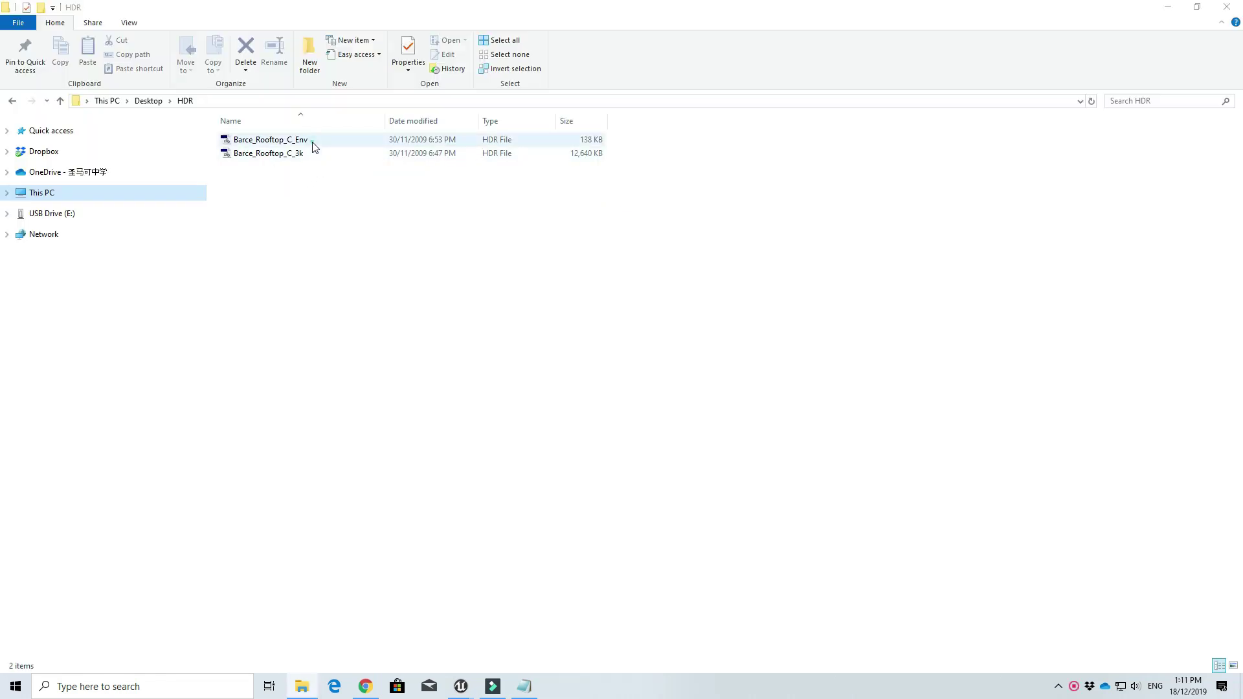
# Compare Barce_Rooftop_C_Env and Barce_Rooftop_C_3k in Desktop\HDR, then open the 3k file in Photoshop.
pyautogui.click(314, 147)
pyautogui.click(314, 155)
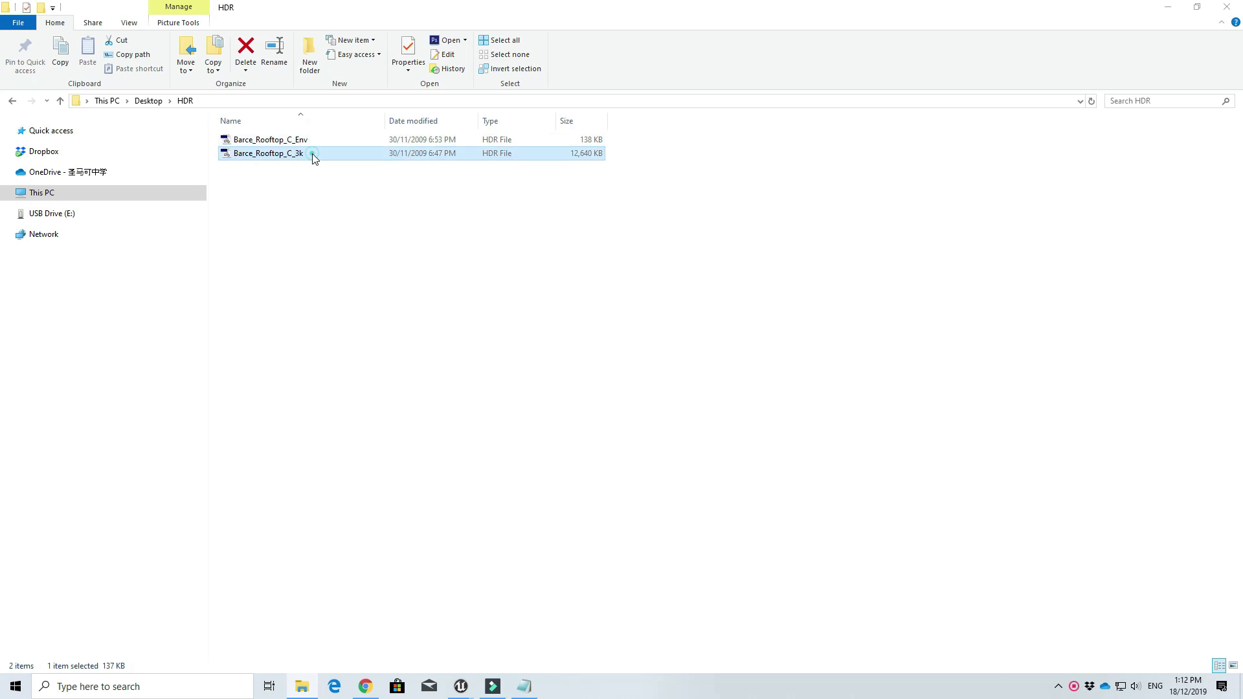
pyautogui.click(494, 139)
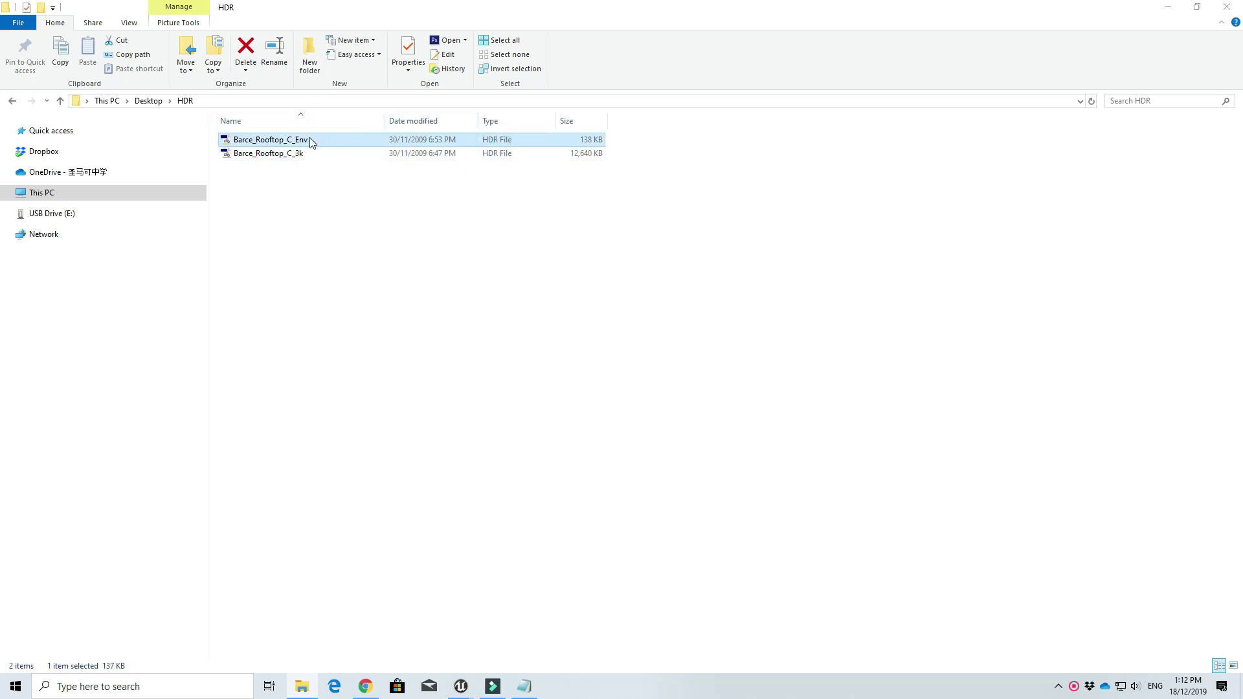
pyautogui.click(299, 154)
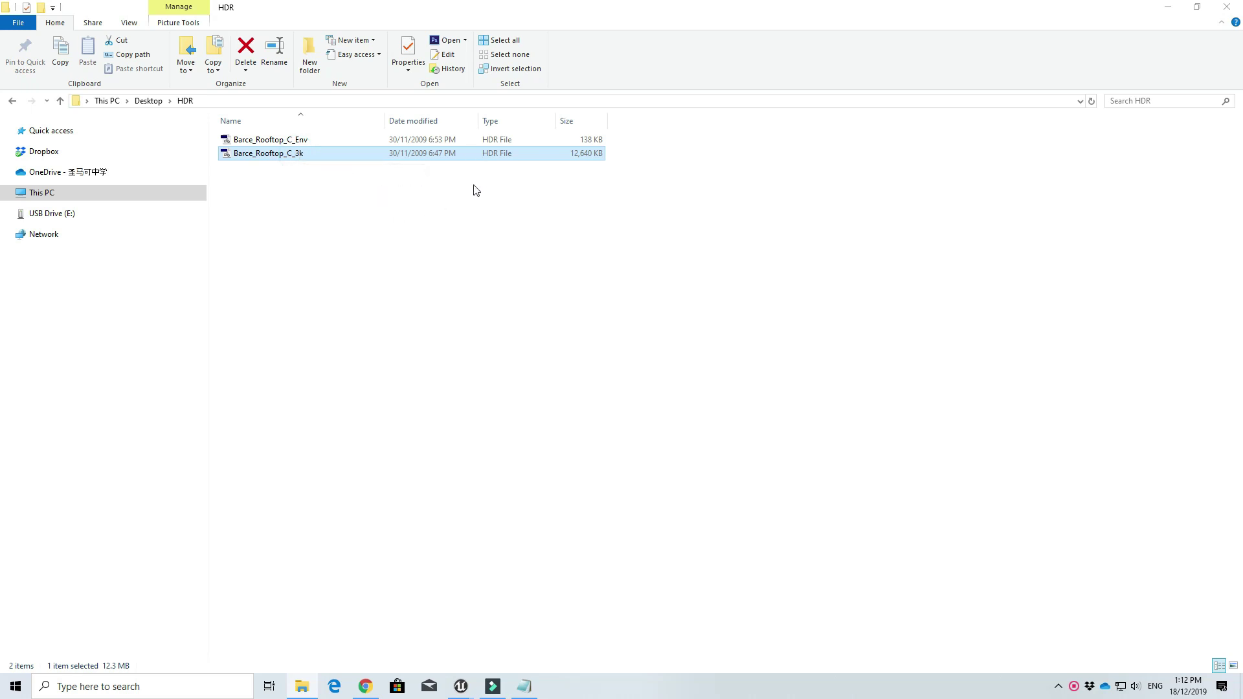
pyautogui.doubleClick(283, 156)
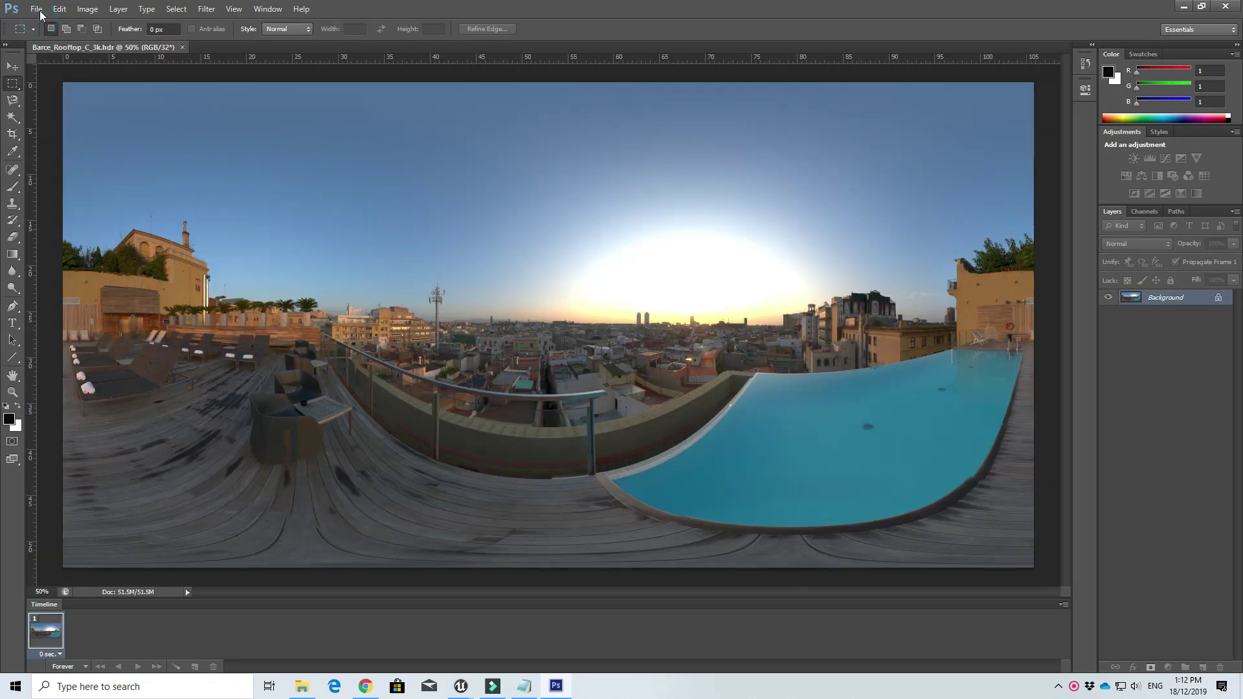
# Save the panorama as OpenEXR named Barce_Rooftop_C_3kEXR with chosen compression, then close Photoshop.
pyautogui.click(40, 11)
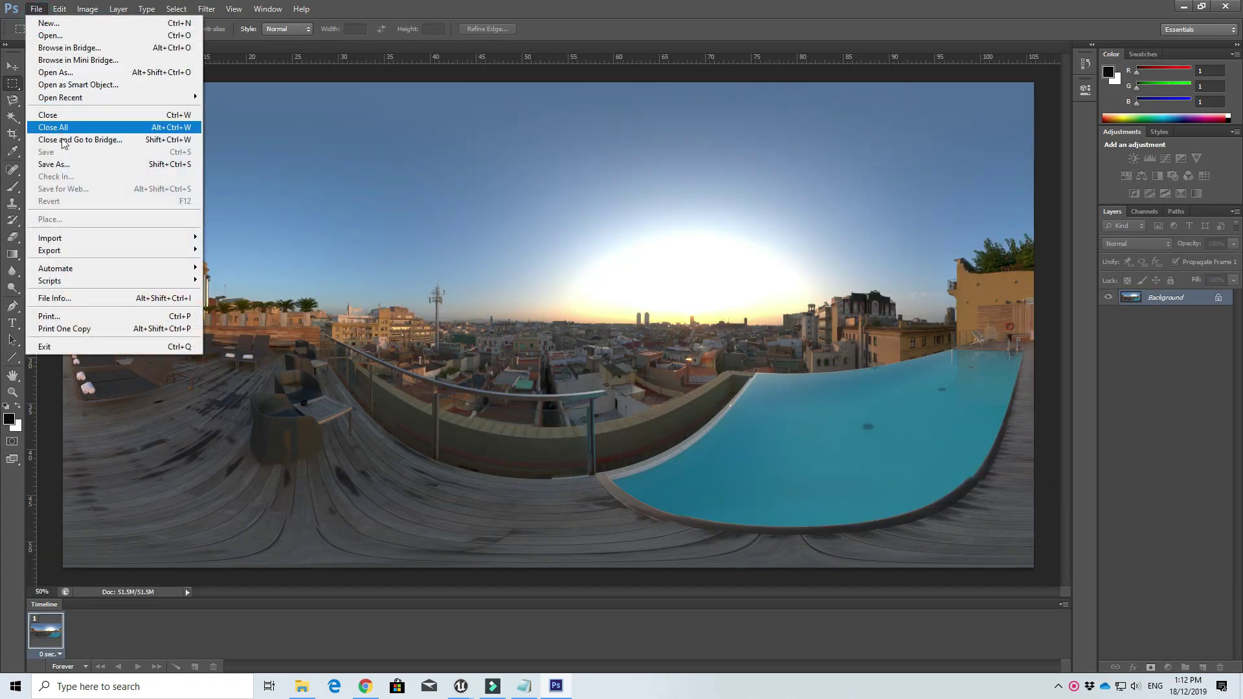
pyautogui.click(54, 164)
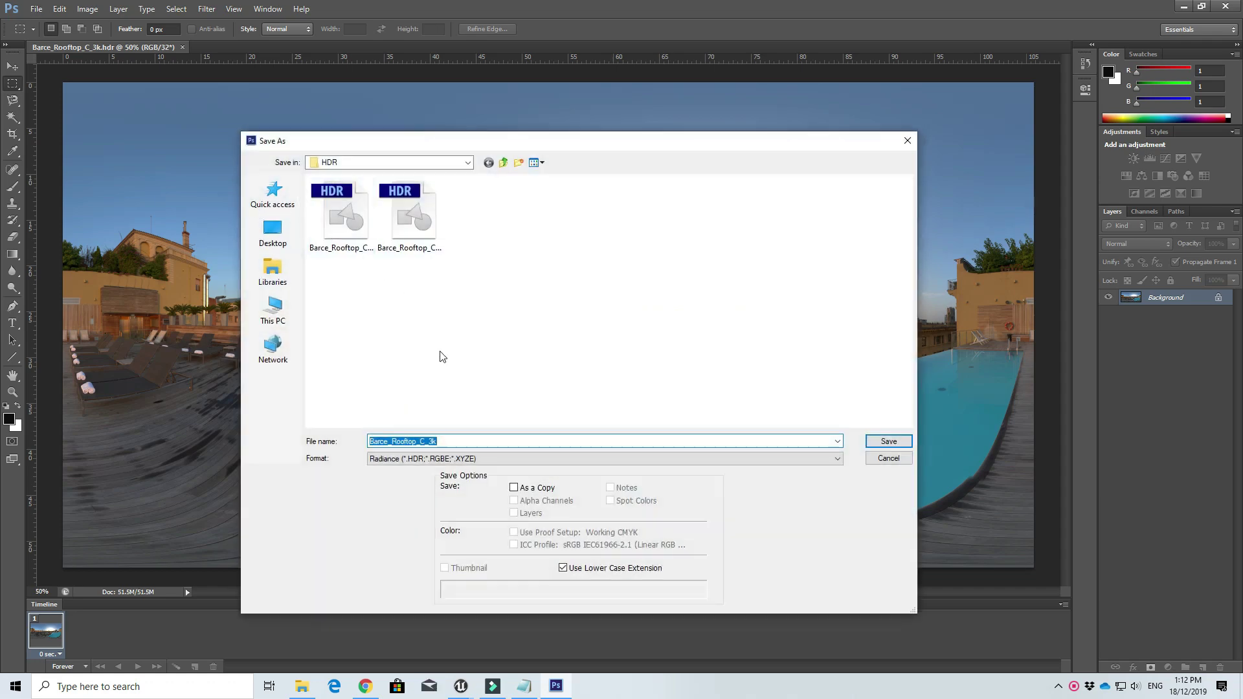
pyautogui.click(446, 458)
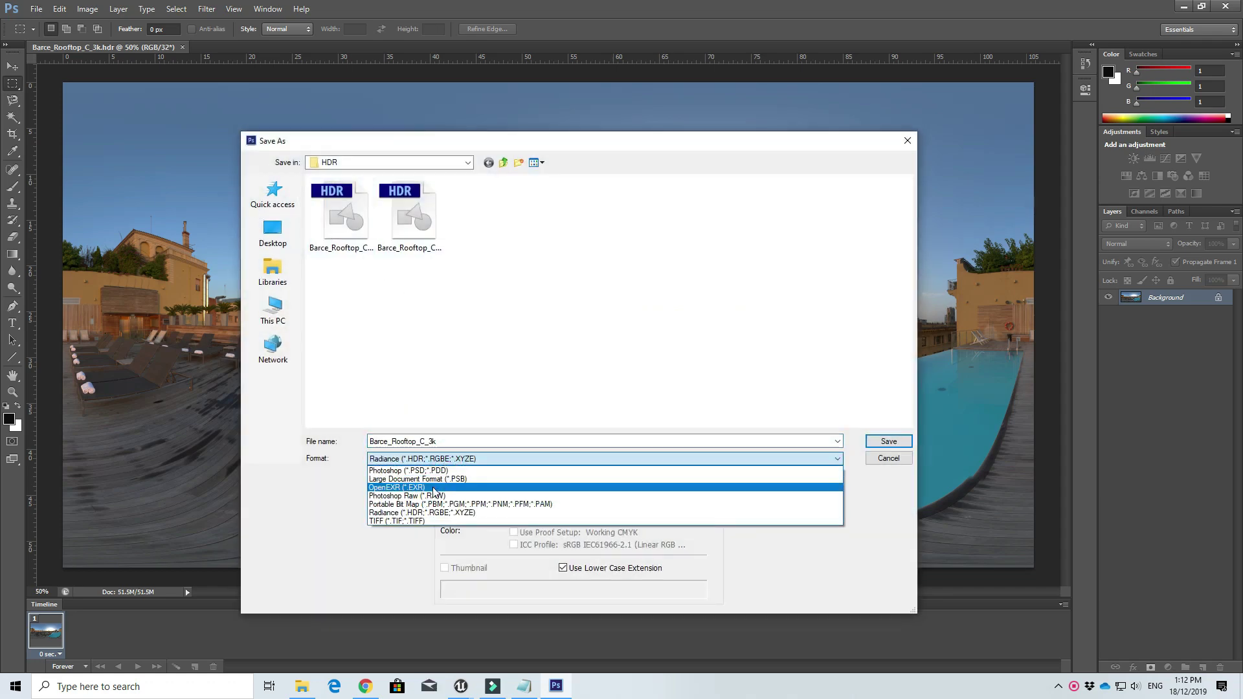
pyautogui.click(433, 487)
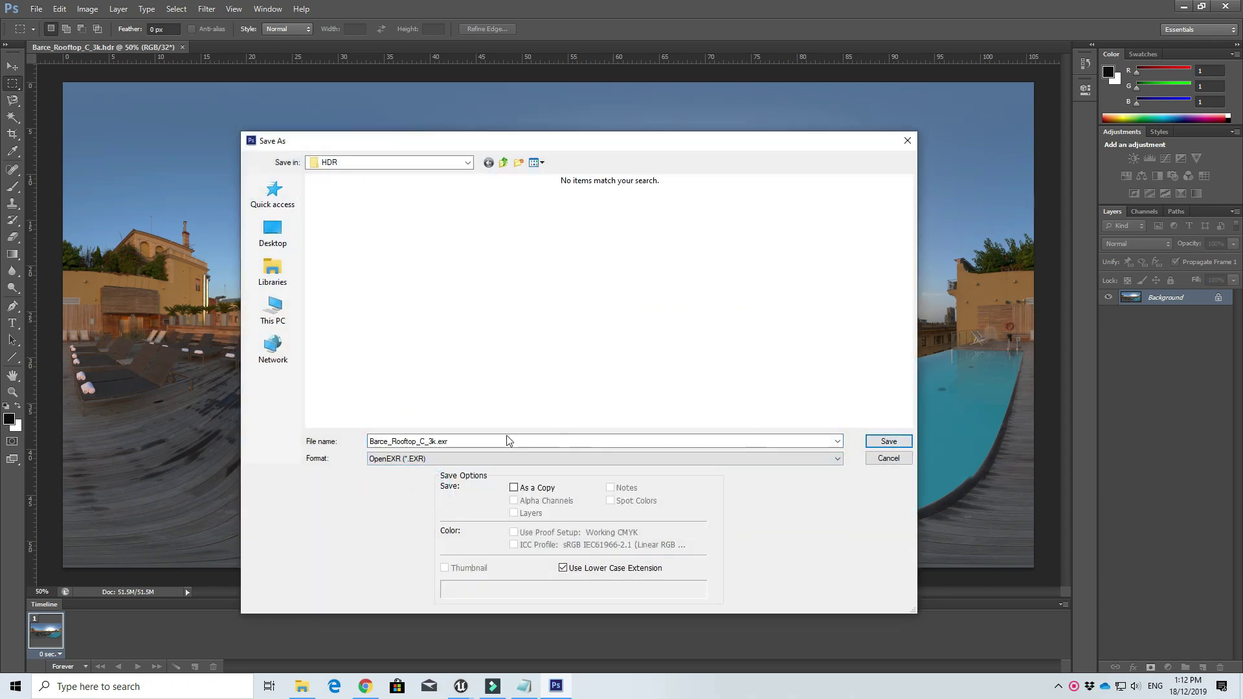
pyautogui.click(435, 441)
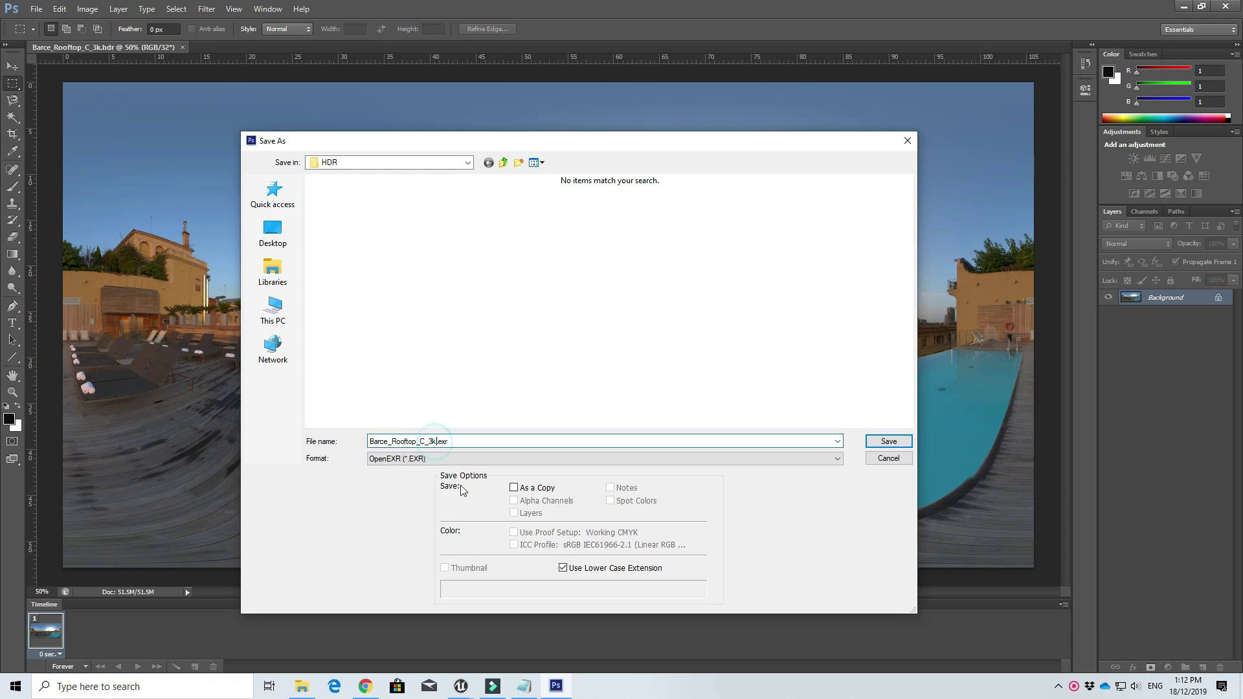
pyautogui.write('EXR')
pyautogui.press('Return')
pyautogui.click(555, 262)
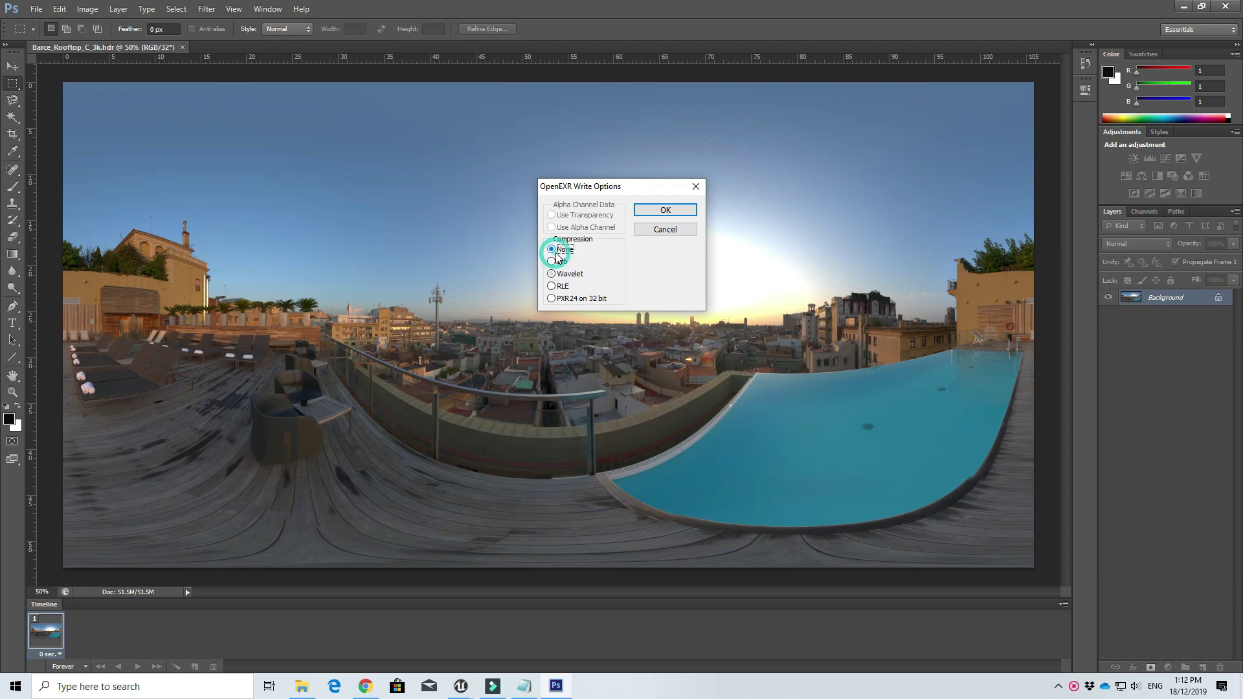
pyautogui.click(665, 209)
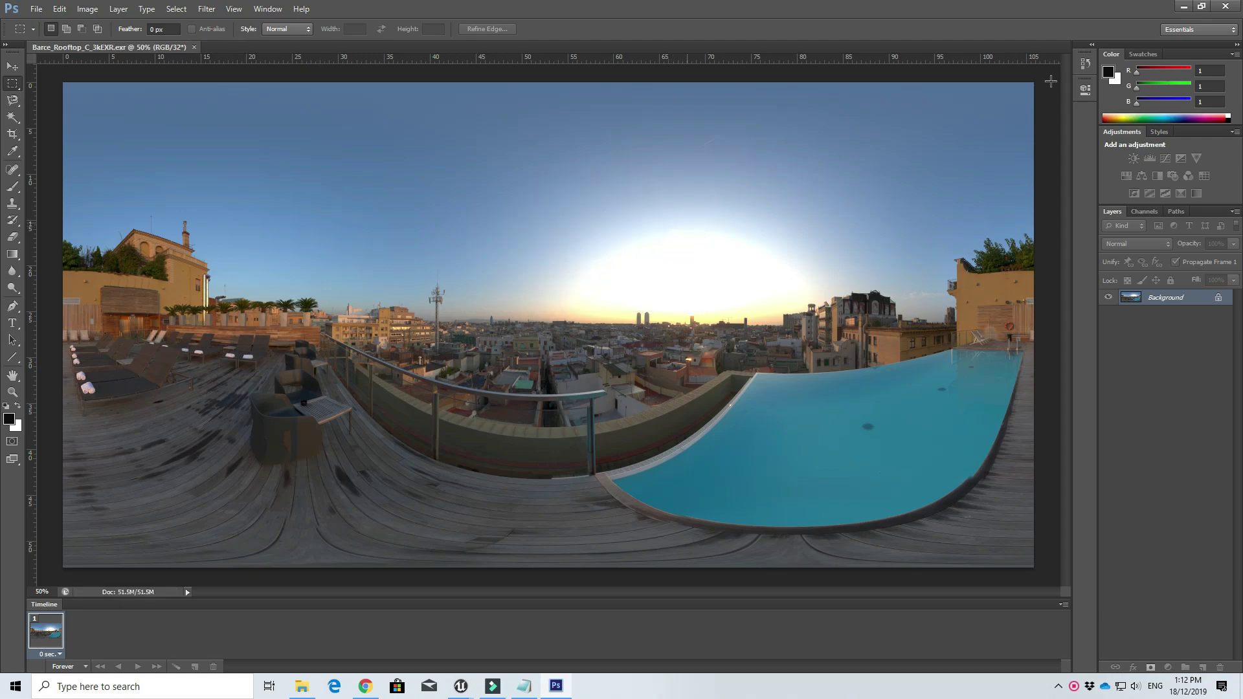
pyautogui.click(1225, 6)
# Close the SKY_HDR material editor.
pyautogui.moveTo(458, 685)
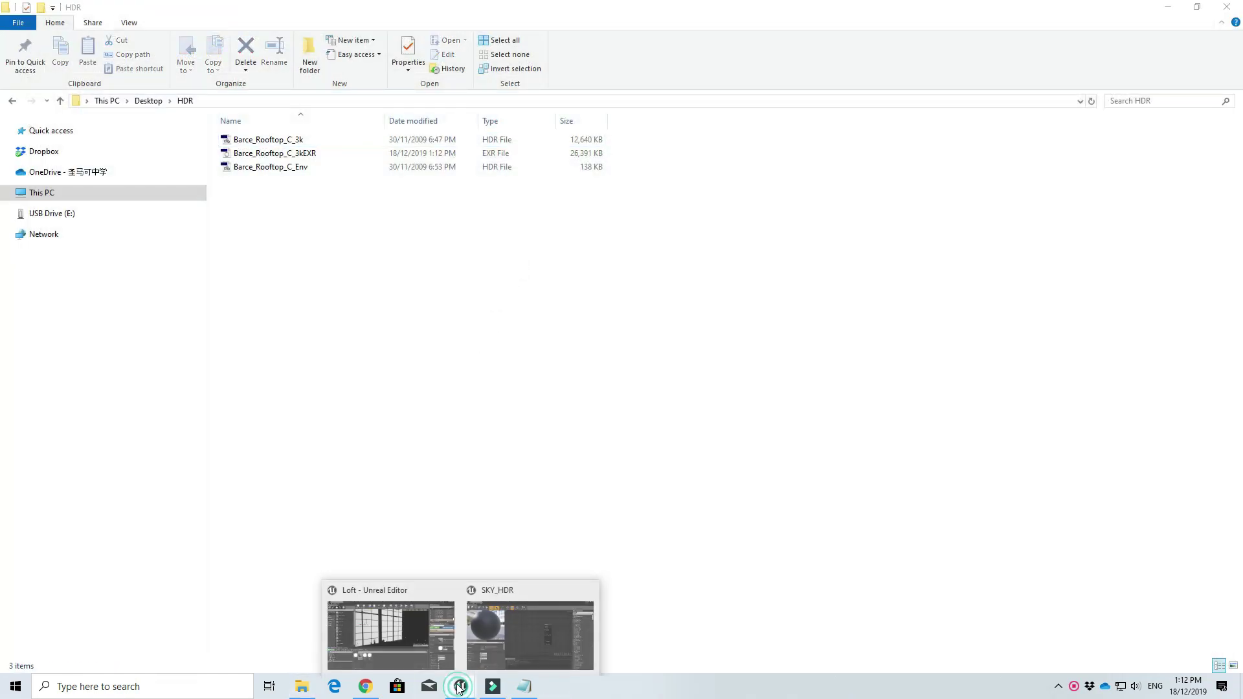
pyautogui.click(505, 641)
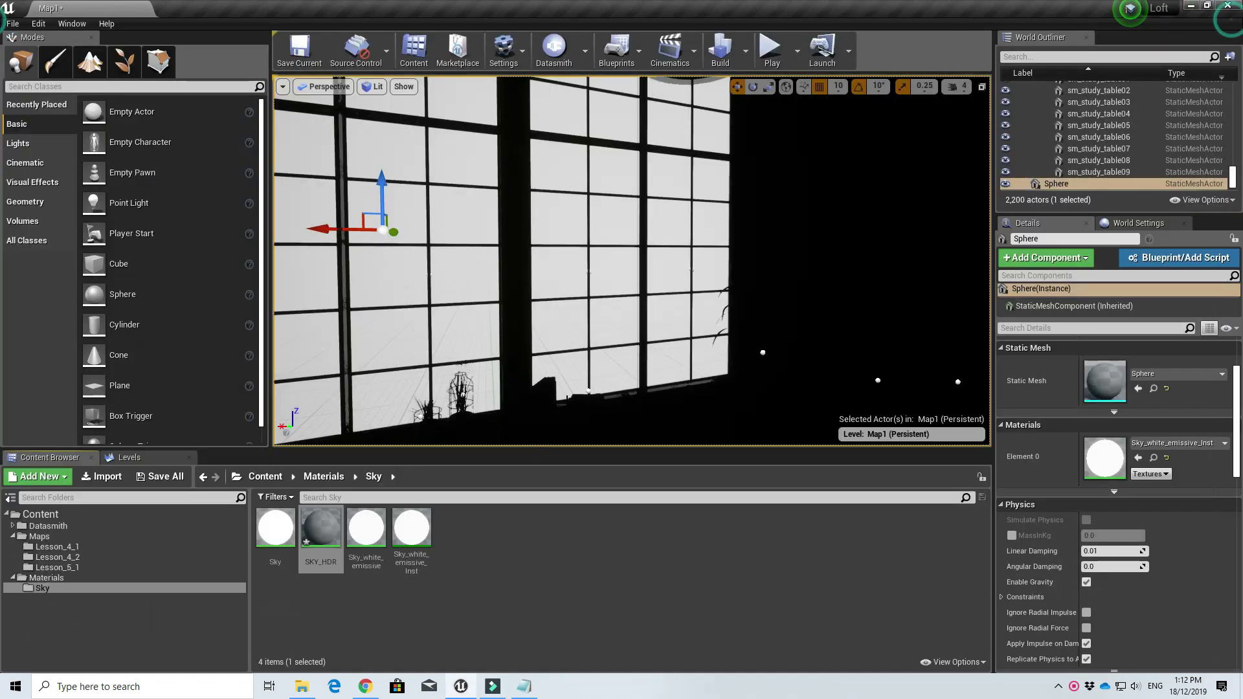
pyautogui.click(1228, 5)
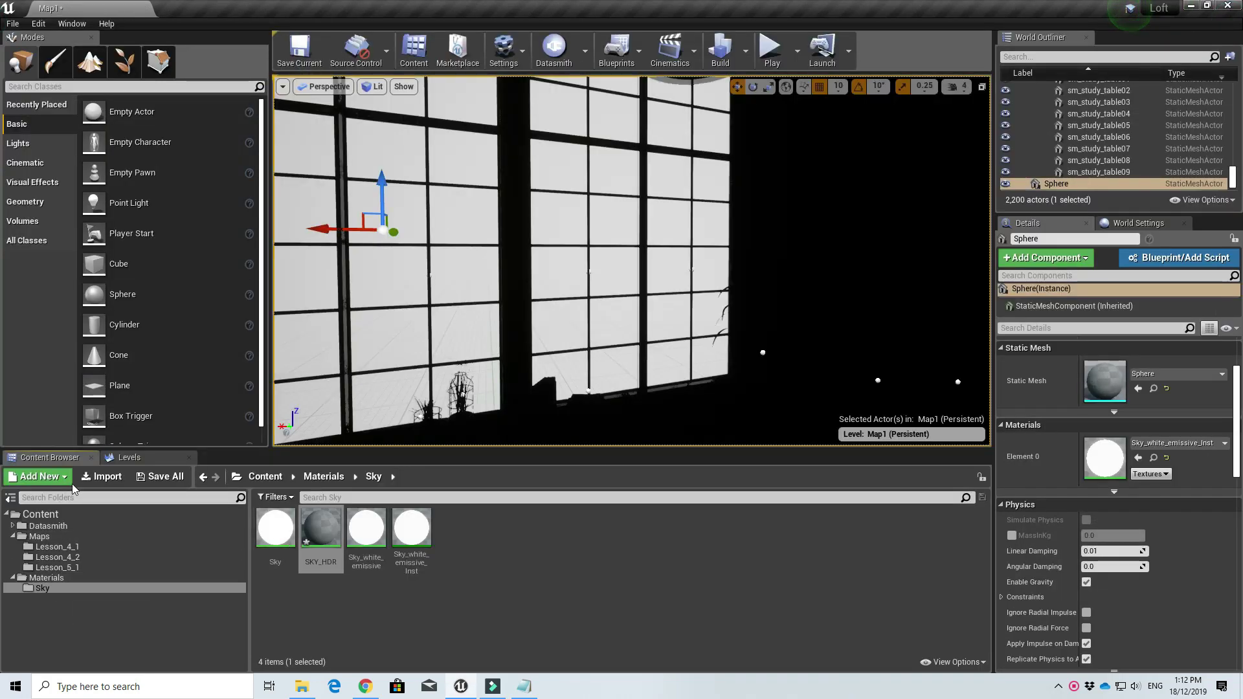
# Import all three Barce_Rooftop files from This PC > Desktop > HDR into the Sky folder.
pyautogui.click(102, 476)
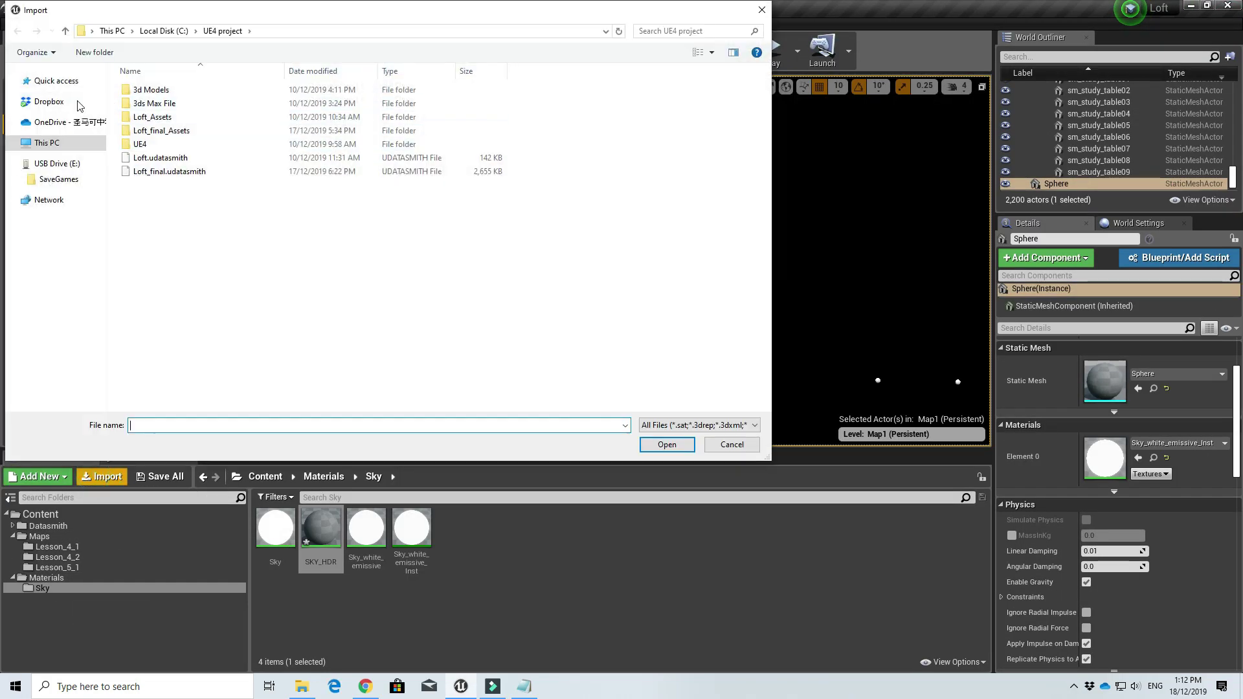
pyautogui.click(88, 144)
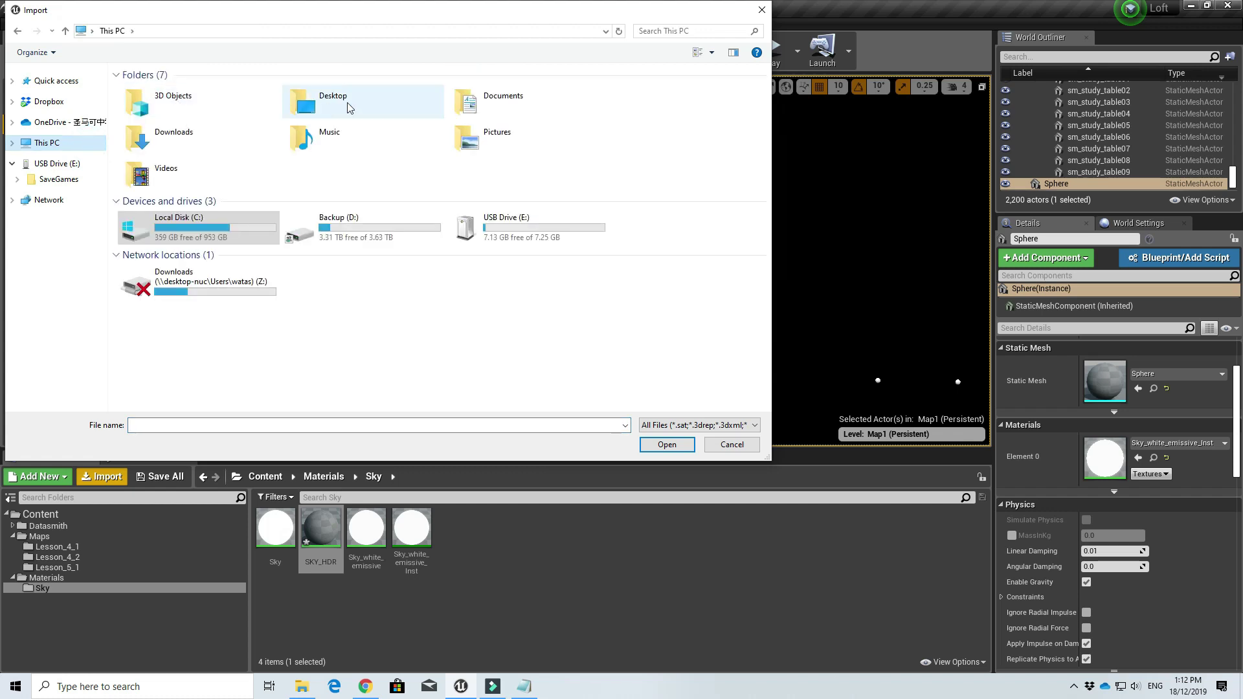
pyautogui.doubleClick(347, 102)
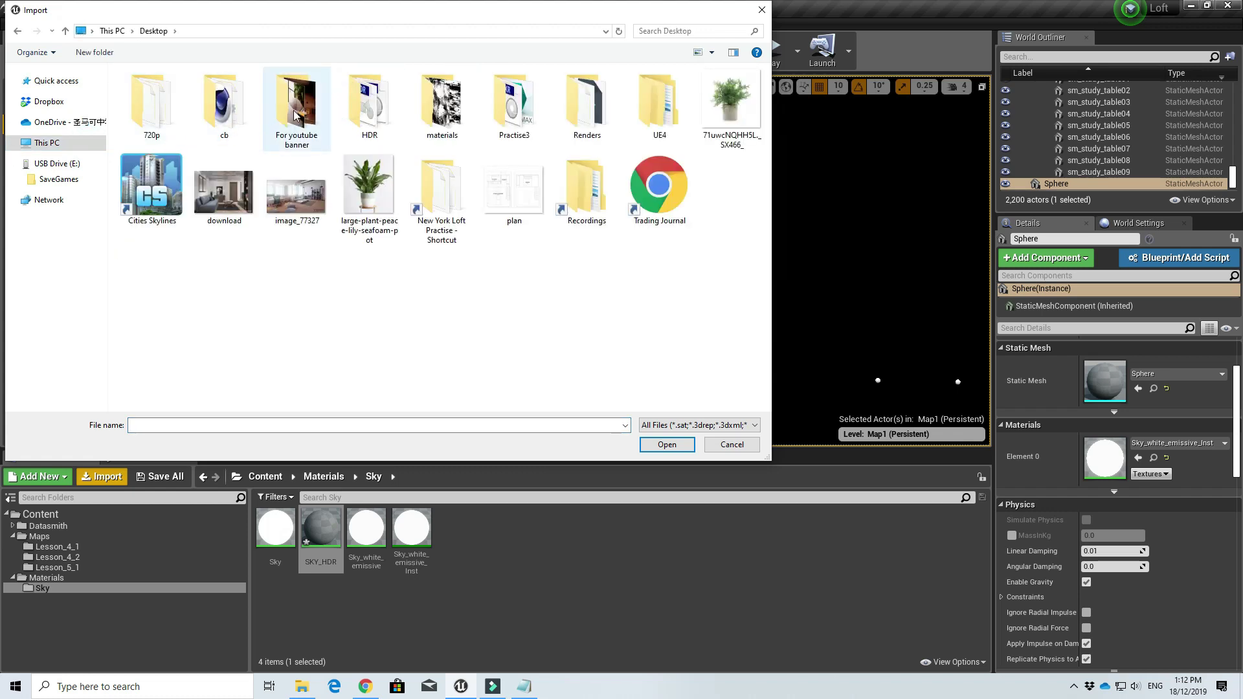
pyautogui.doubleClick(369, 104)
pyautogui.click(151, 107)
pyautogui.keyDown('shift'); pyautogui.click(312, 118); pyautogui.keyUp('shift')
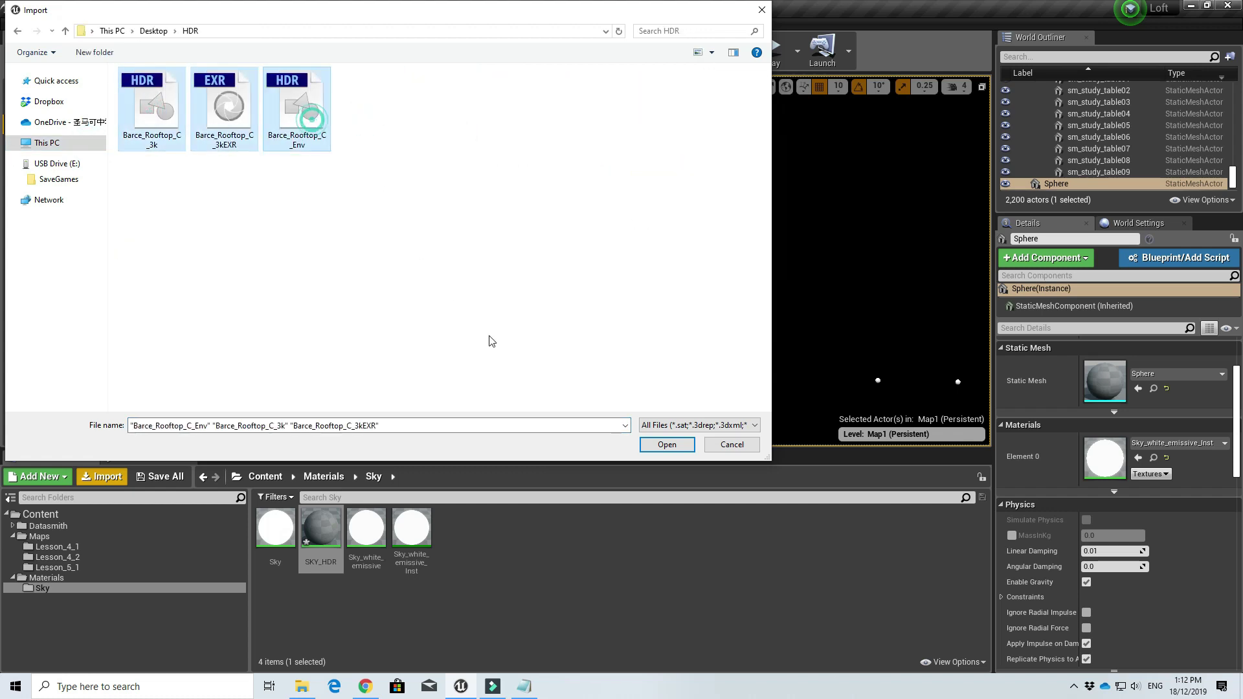
pyautogui.click(667, 444)
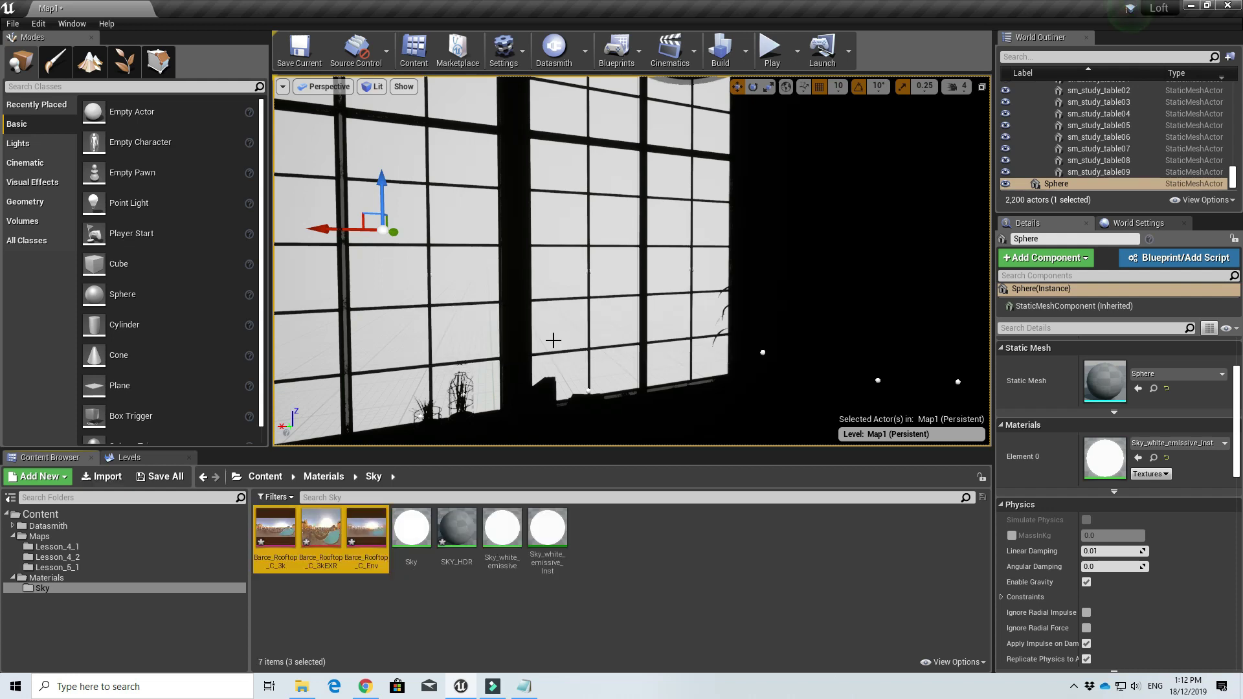
# Compare the details of the Barce_Rooftop_C_Env and Barce_Rooftop_C_3k textures.
pyautogui.click(370, 567)
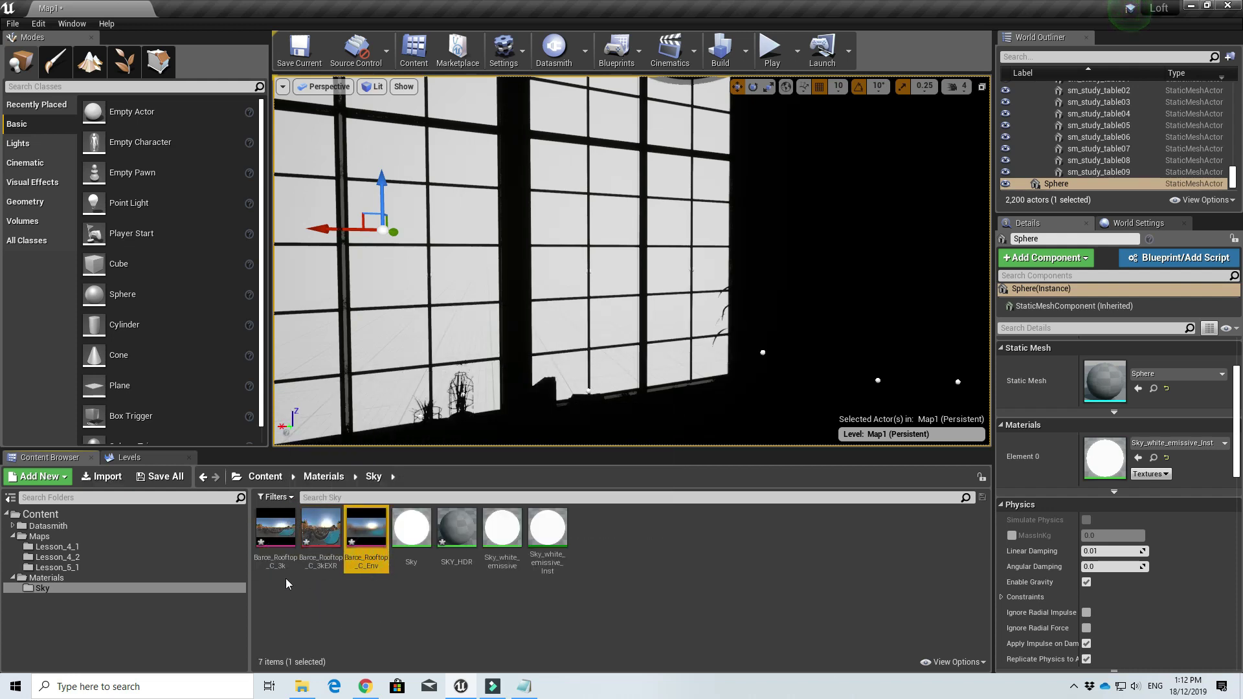
pyautogui.click(278, 544)
pyautogui.click(370, 547)
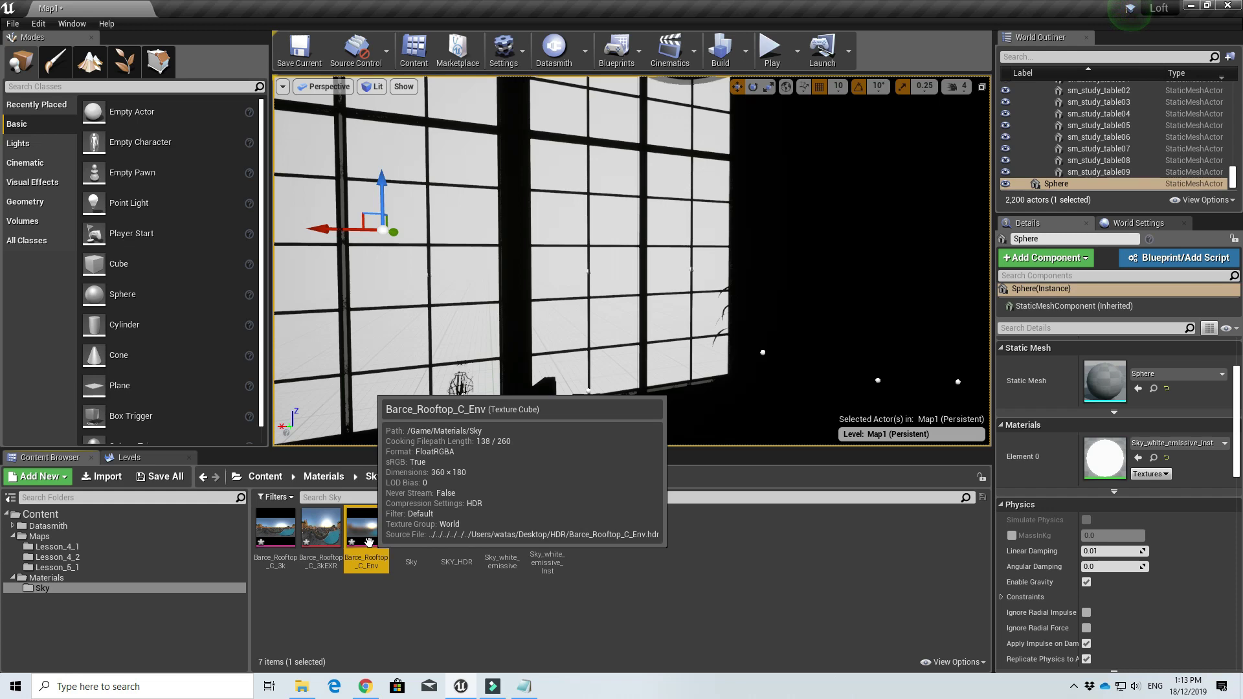
pyautogui.click(277, 536)
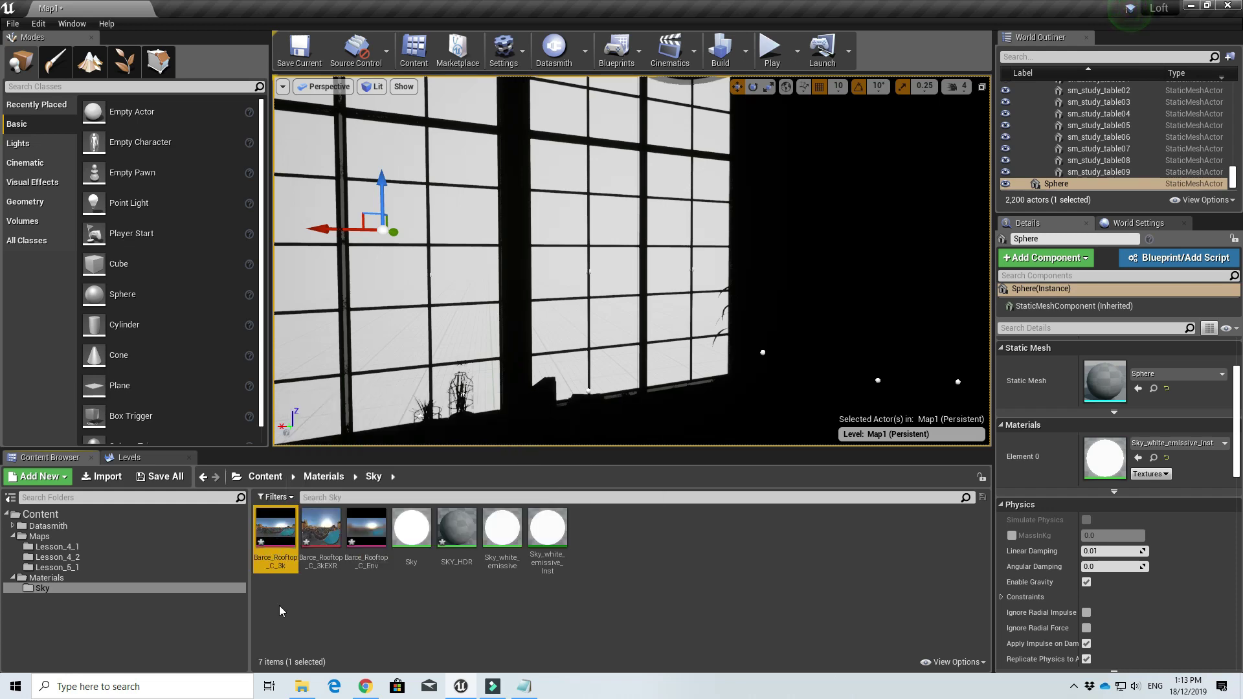
# Inspect the Barce_Rooftop_C_3k and Barce_Rooftop_C_3kEXR textures one after the other.
pyautogui.doubleClick(277, 541)
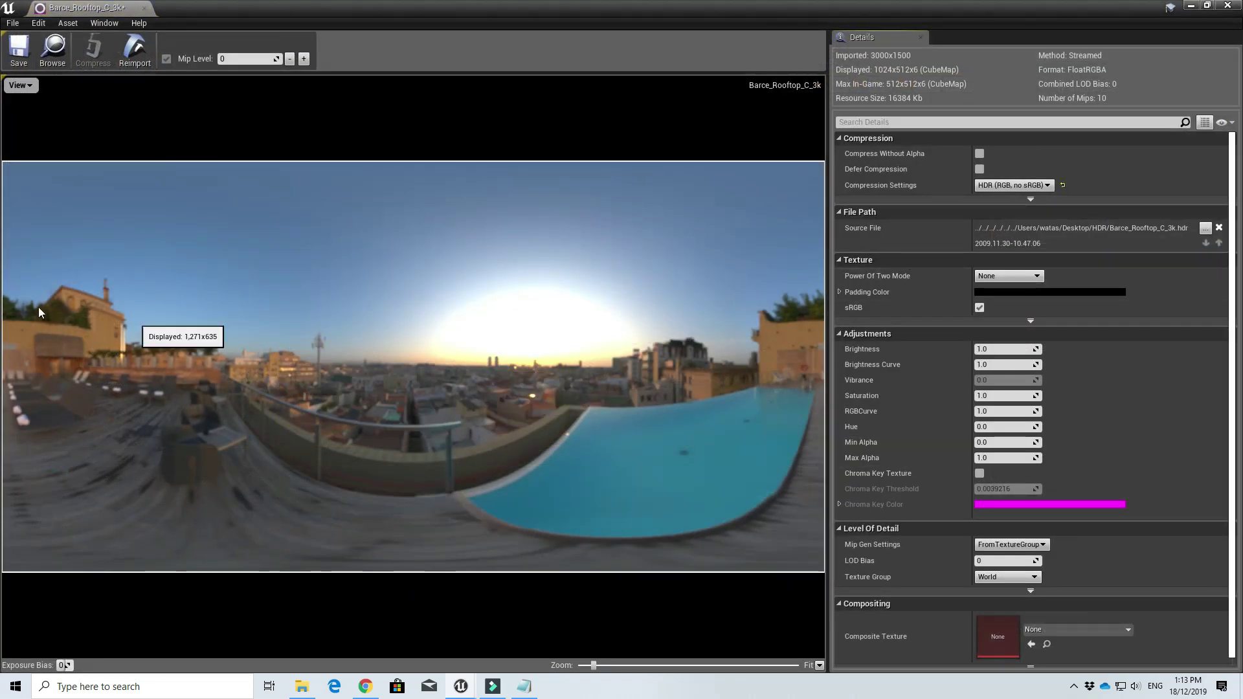
pyautogui.click(1228, 5)
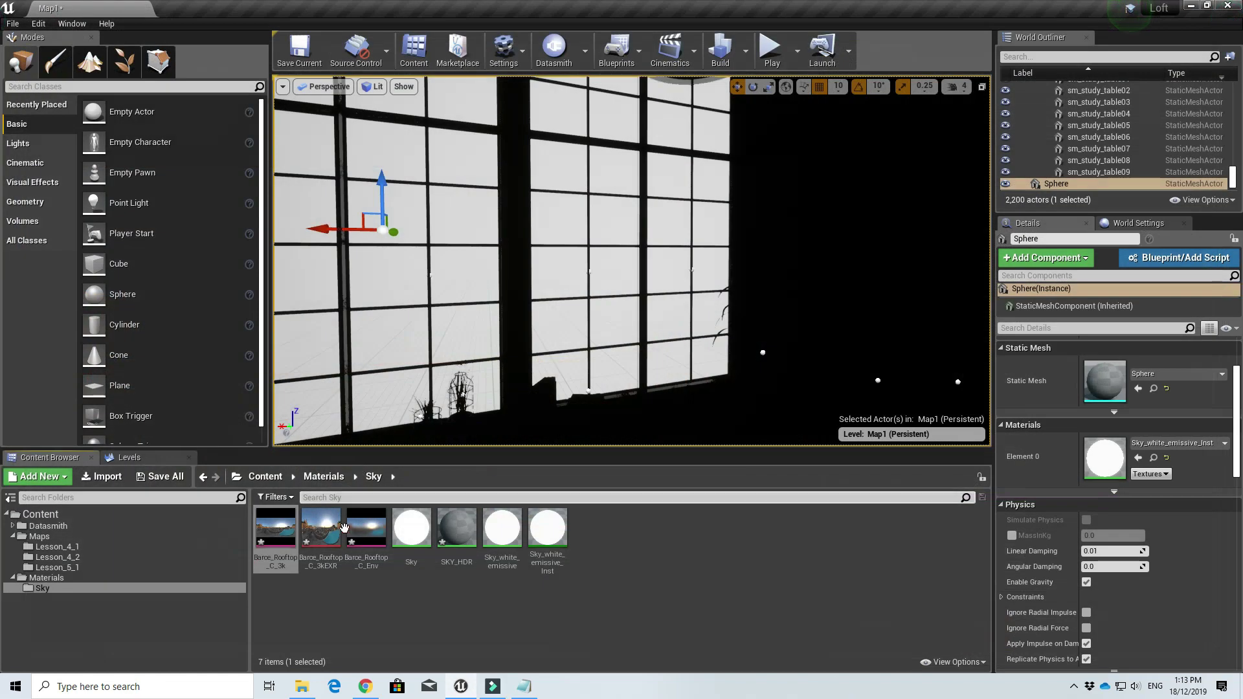
pyautogui.doubleClick(328, 539)
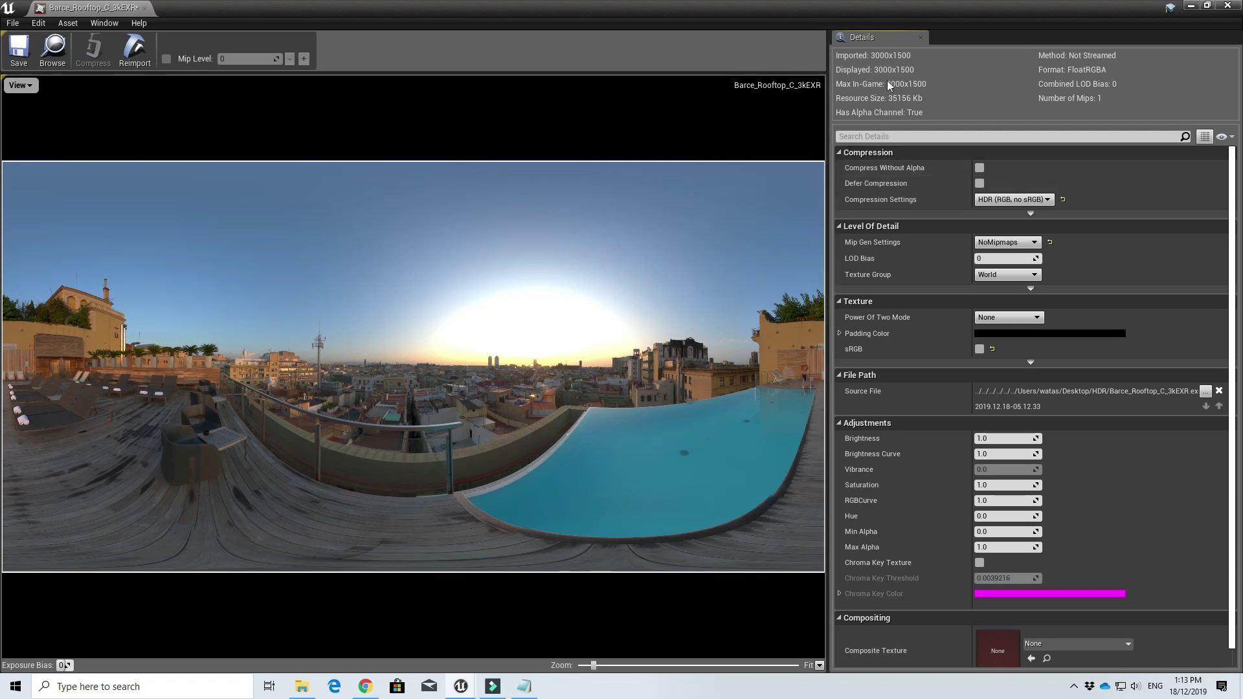
pyautogui.click(1227, 5)
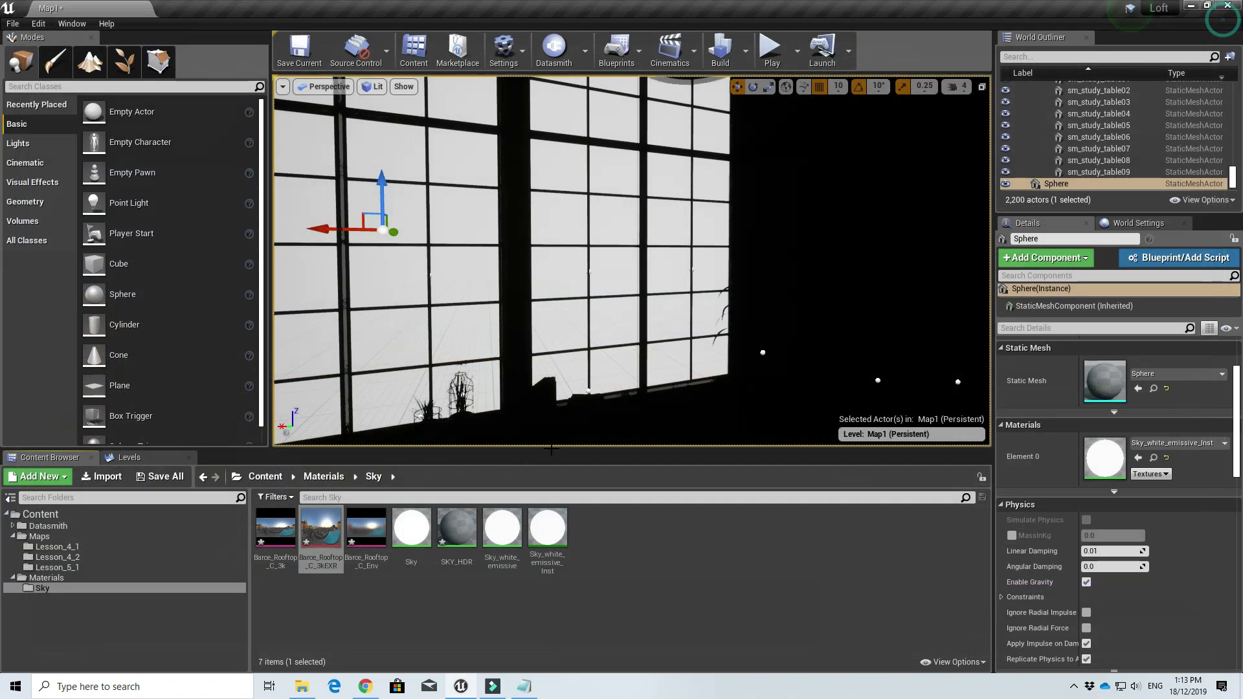
# Recheck both textures, ending with Barce_Rooftop_C_3k open in the texture editor.
pyautogui.doubleClick(276, 530)
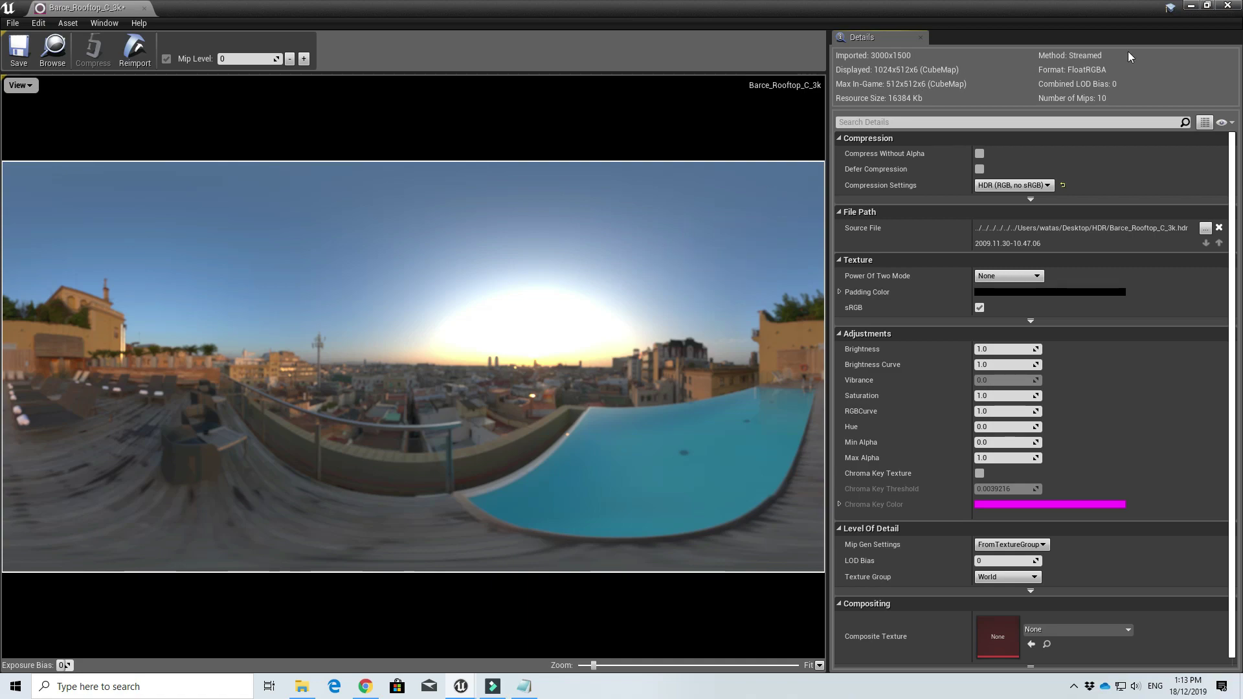
pyautogui.click(1227, 6)
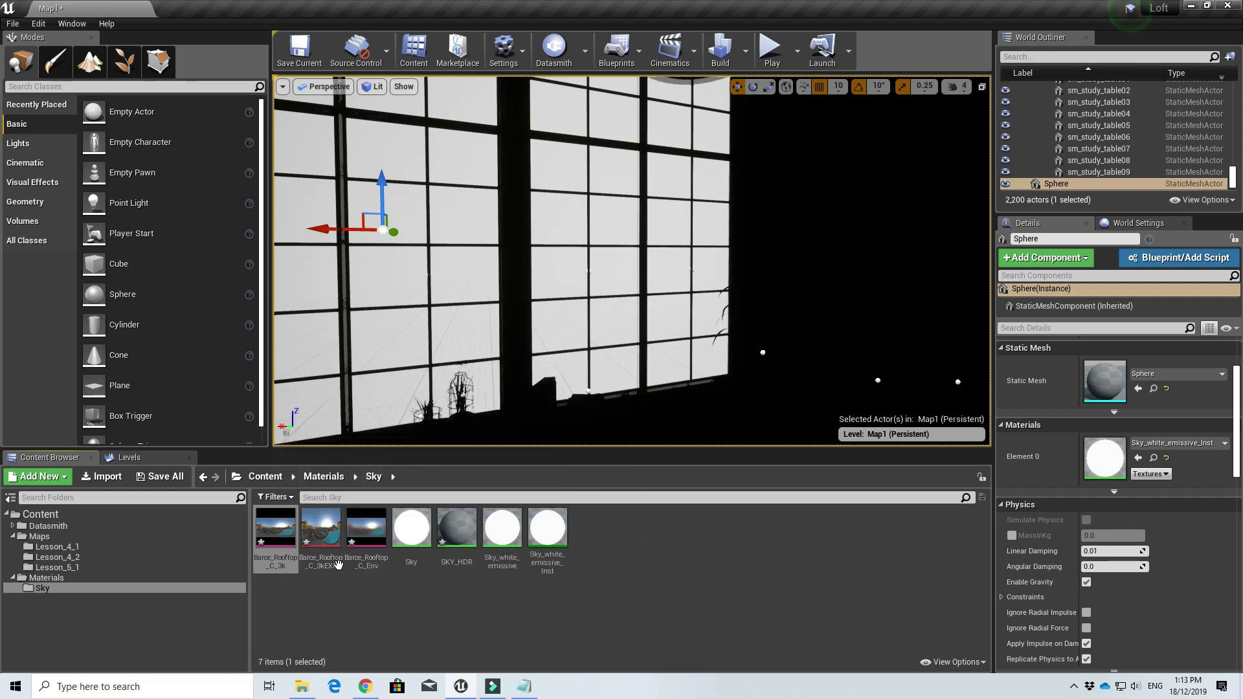
pyautogui.doubleClick(321, 535)
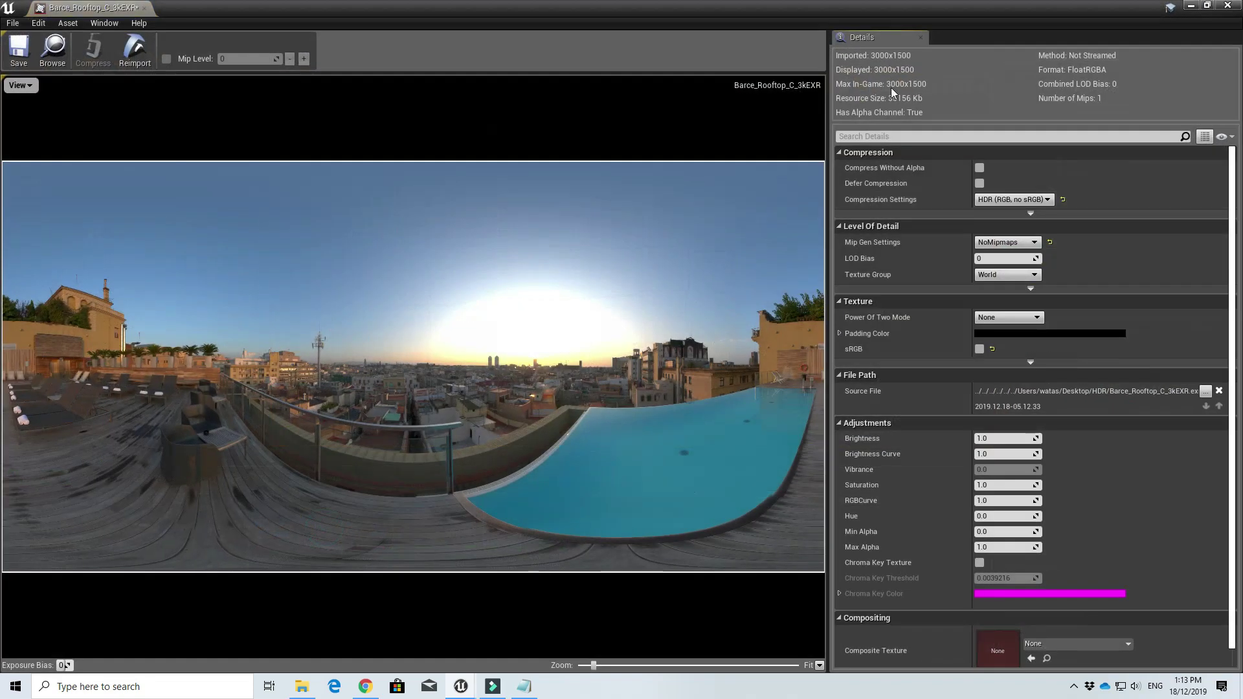
pyautogui.click(1227, 5)
pyautogui.doubleClick(273, 530)
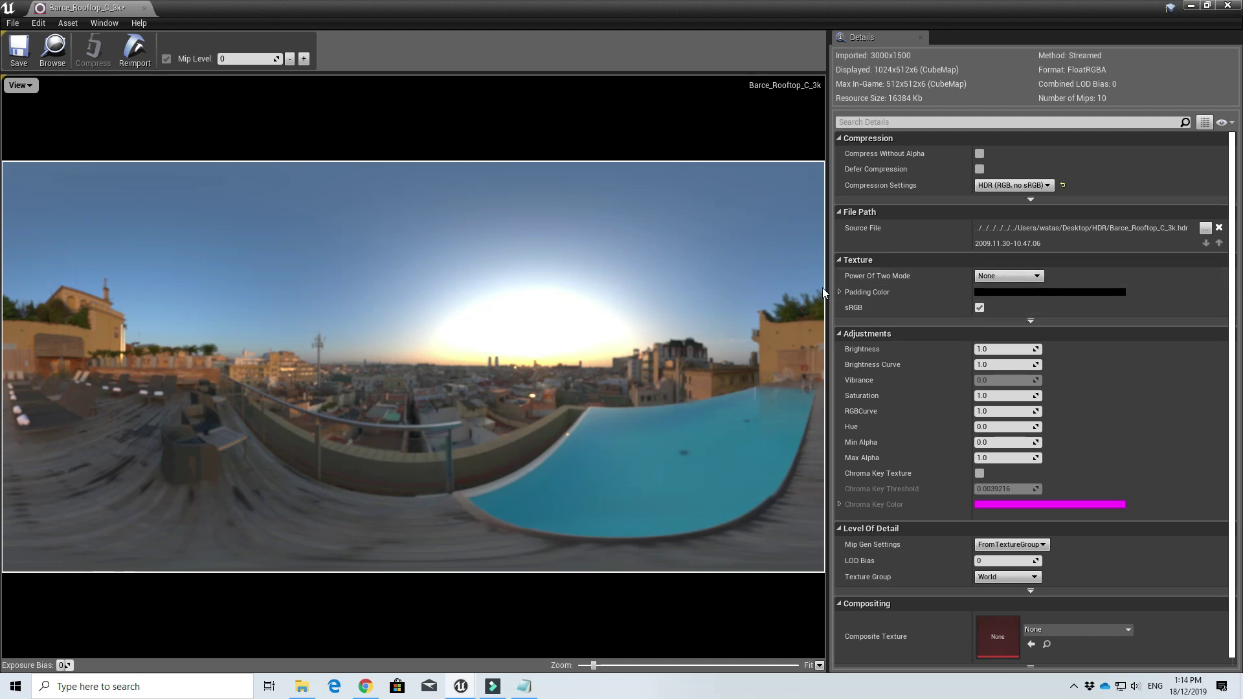
# Keep Power of Two Mode at None and compression at HDR (RGB, no sRGB).
pyautogui.click(1004, 277)
pyautogui.click(1006, 280)
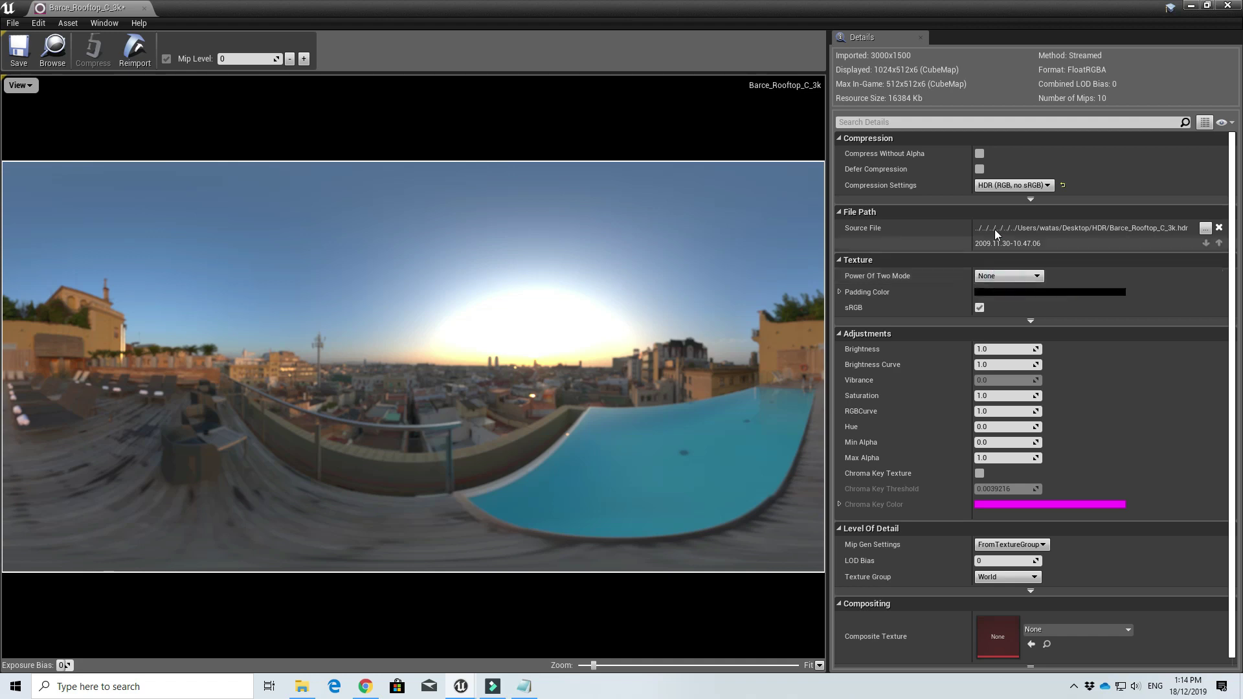
pyautogui.click(1003, 185)
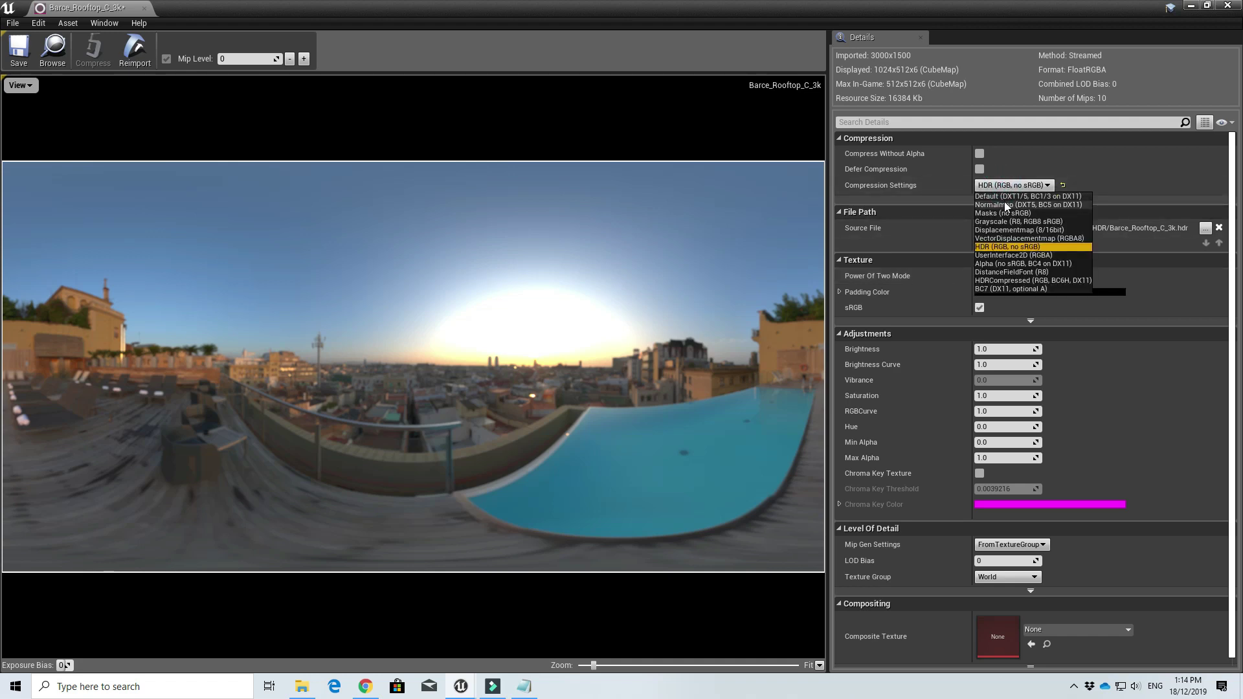
pyautogui.click(997, 187)
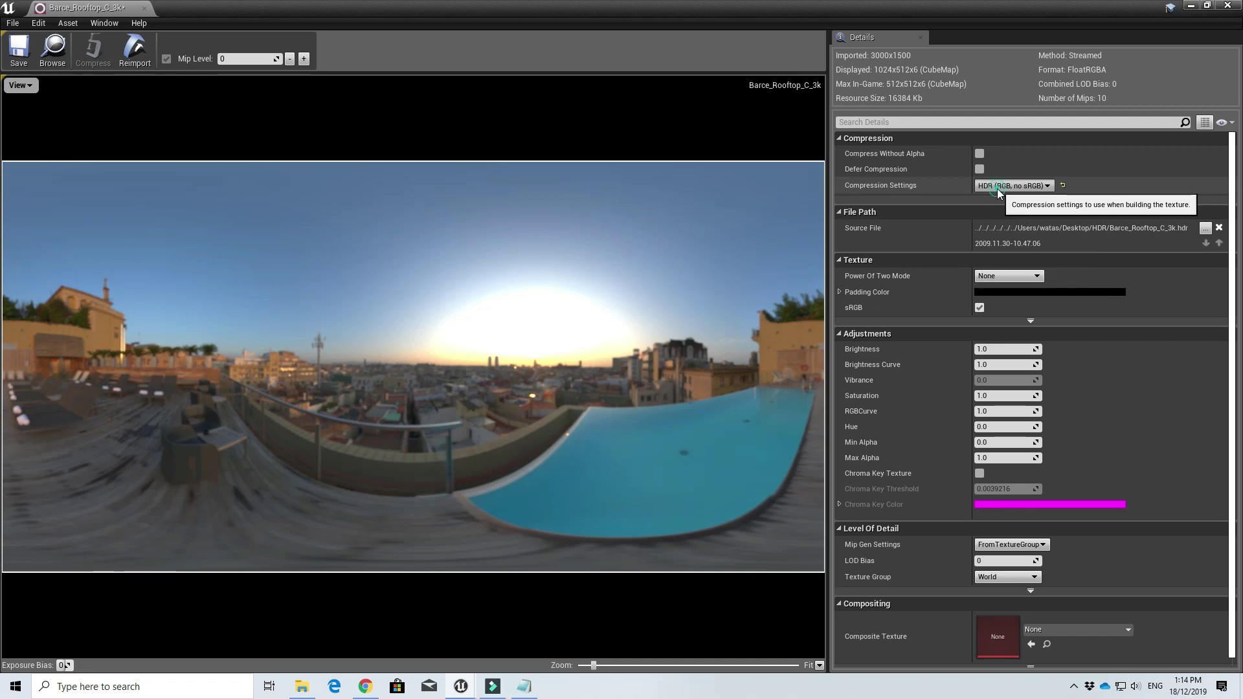
# Set Mip Gen Settings to NoMipmaps, save the texture, and shrink its editor to a window.
pyautogui.scroll(-1, 952, 421)
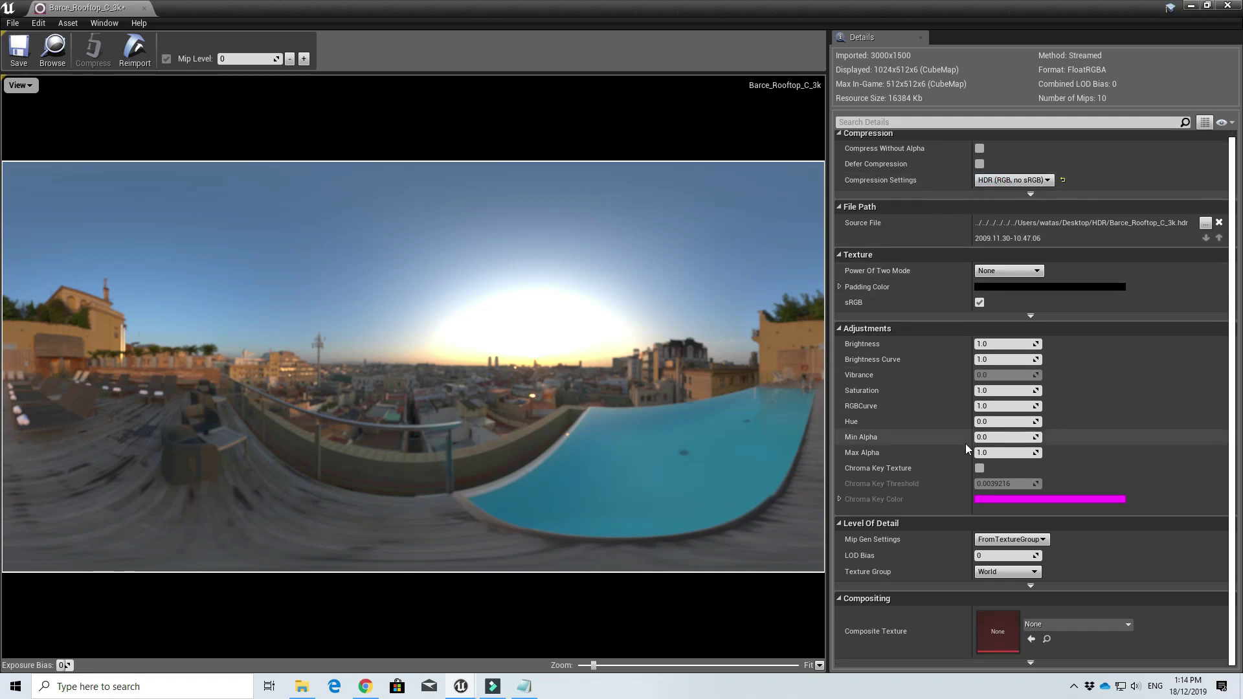
pyautogui.click(998, 540)
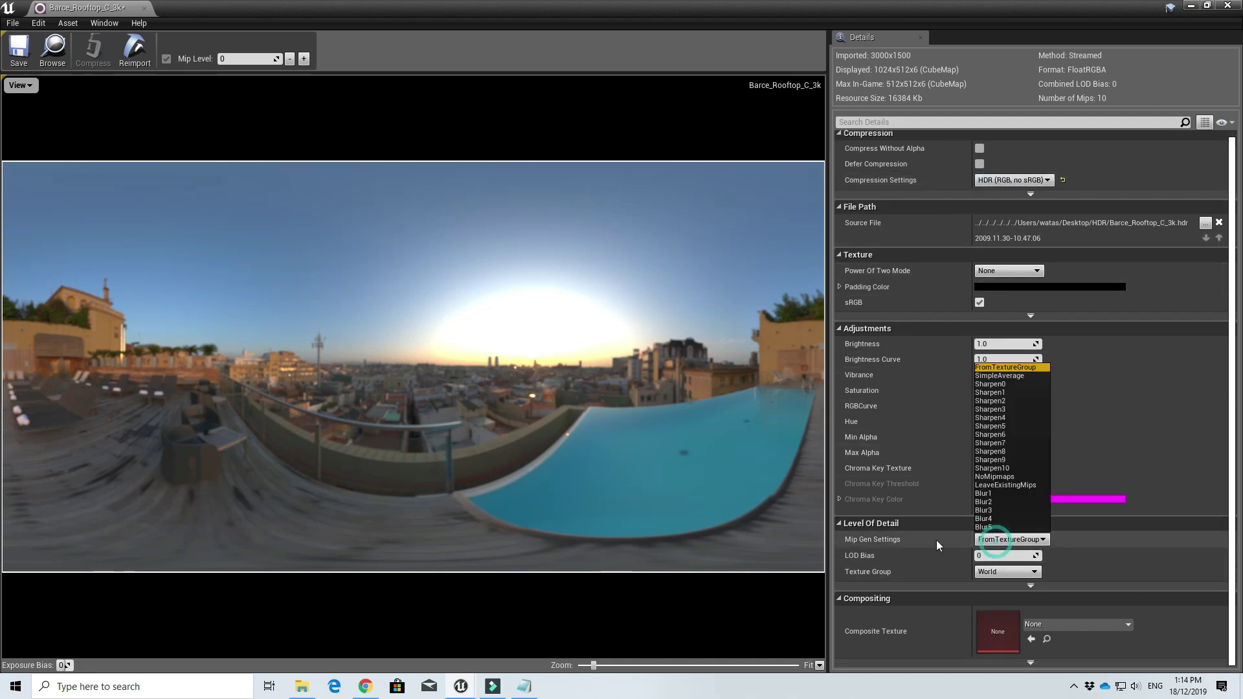
pyautogui.click(997, 477)
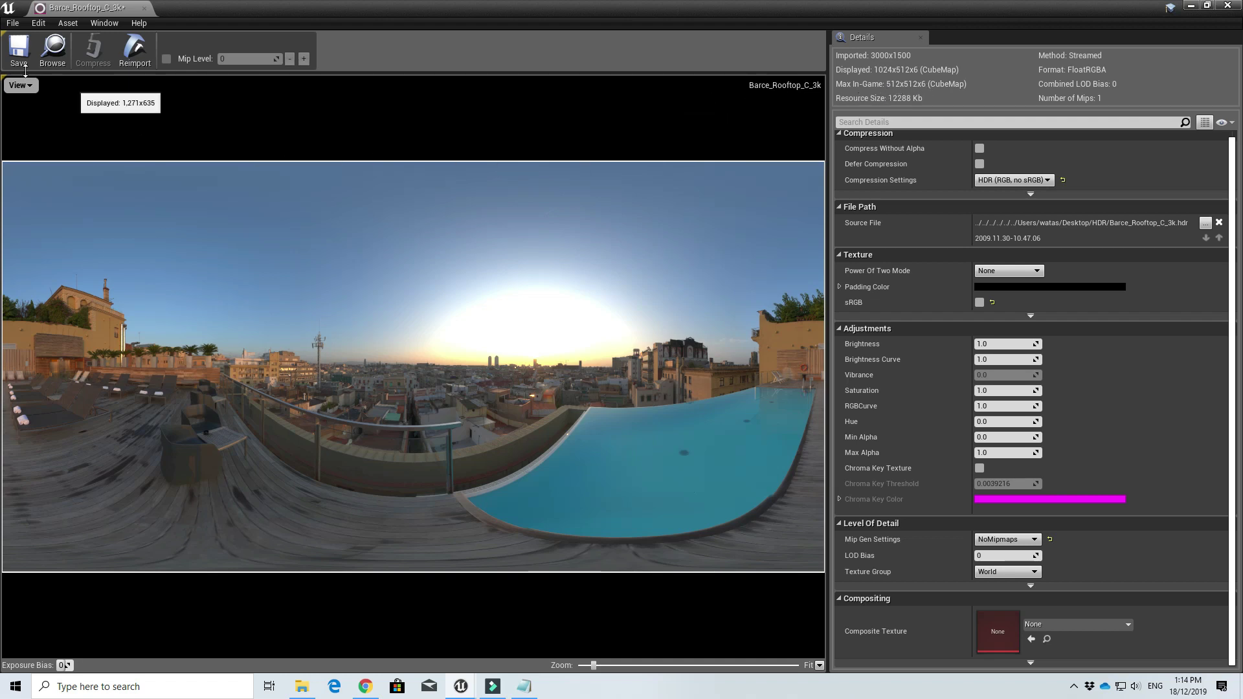
pyautogui.click(19, 48)
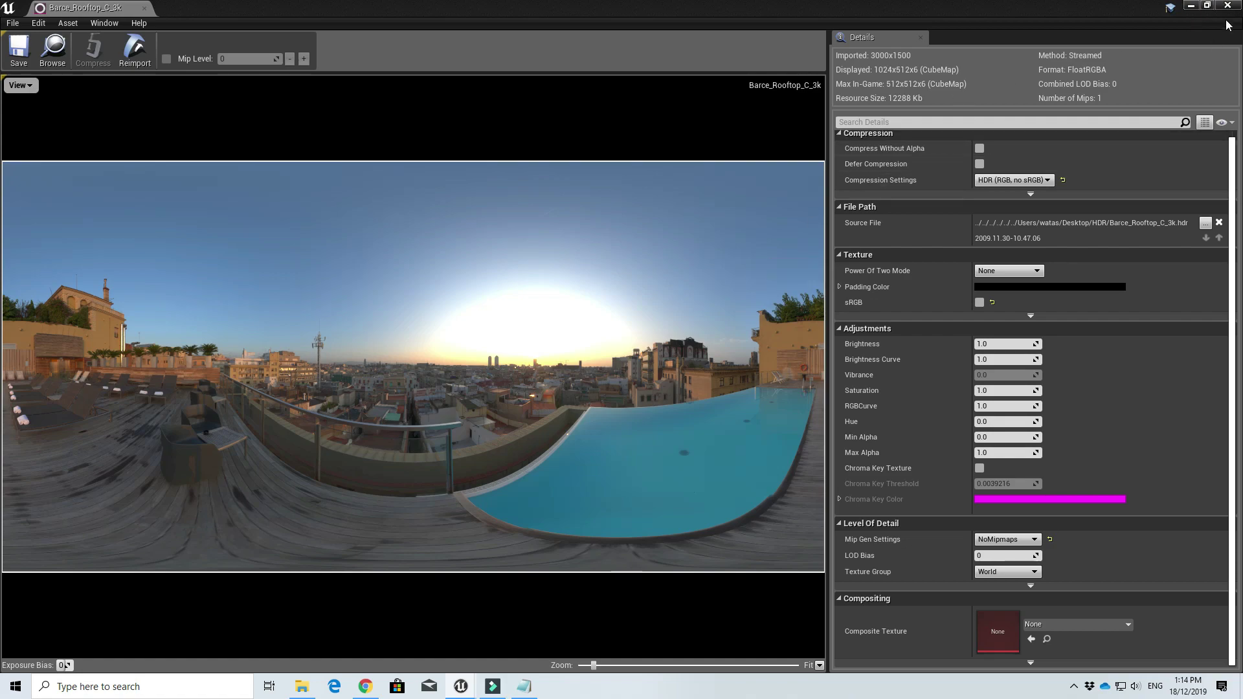
pyautogui.click(1208, 7)
pyautogui.moveTo(589, 285); pyautogui.dragTo(925, 86)
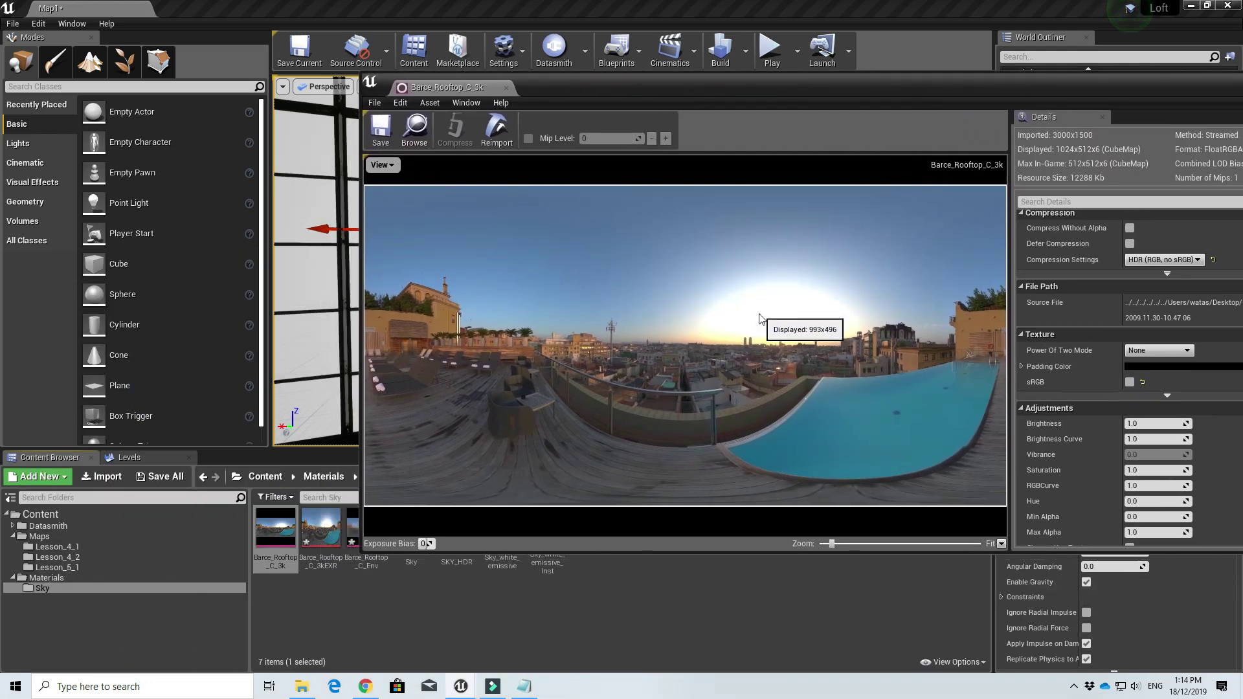
# Open Barce_Rooftop_C_3kEXR next to the 3k texture and flip between their tabs to compare.
pyautogui.click(313, 525)
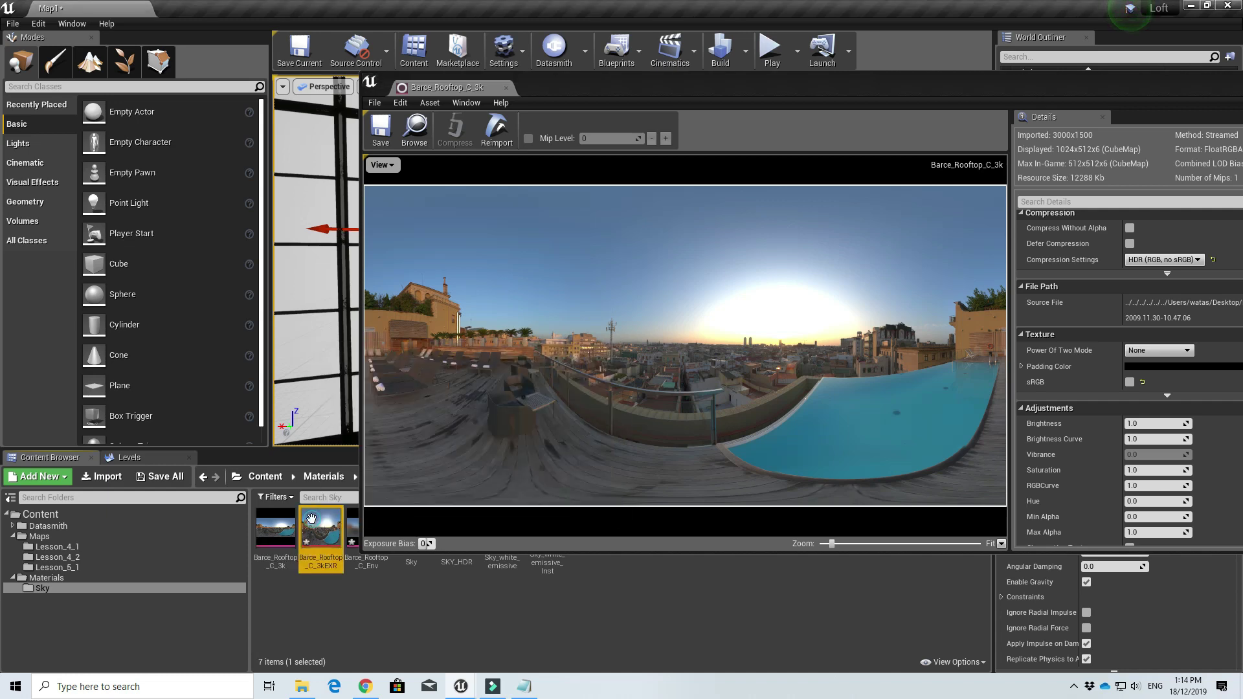
pyautogui.doubleClick(313, 524)
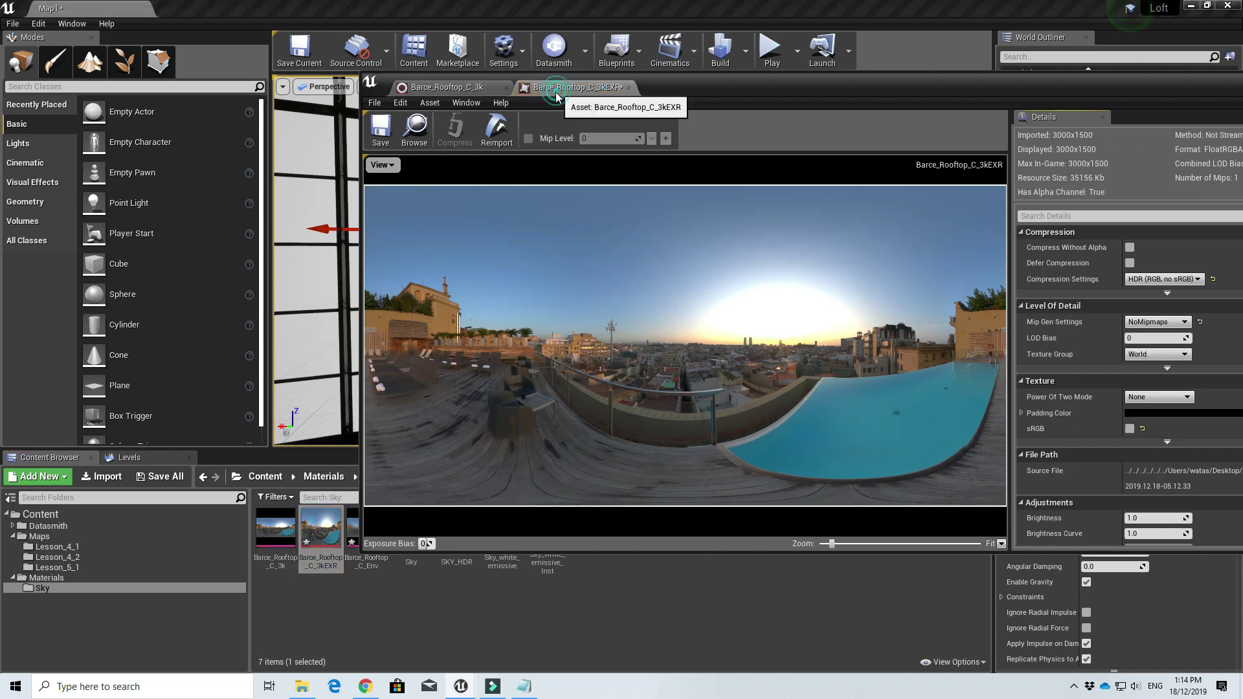
pyautogui.click(473, 88)
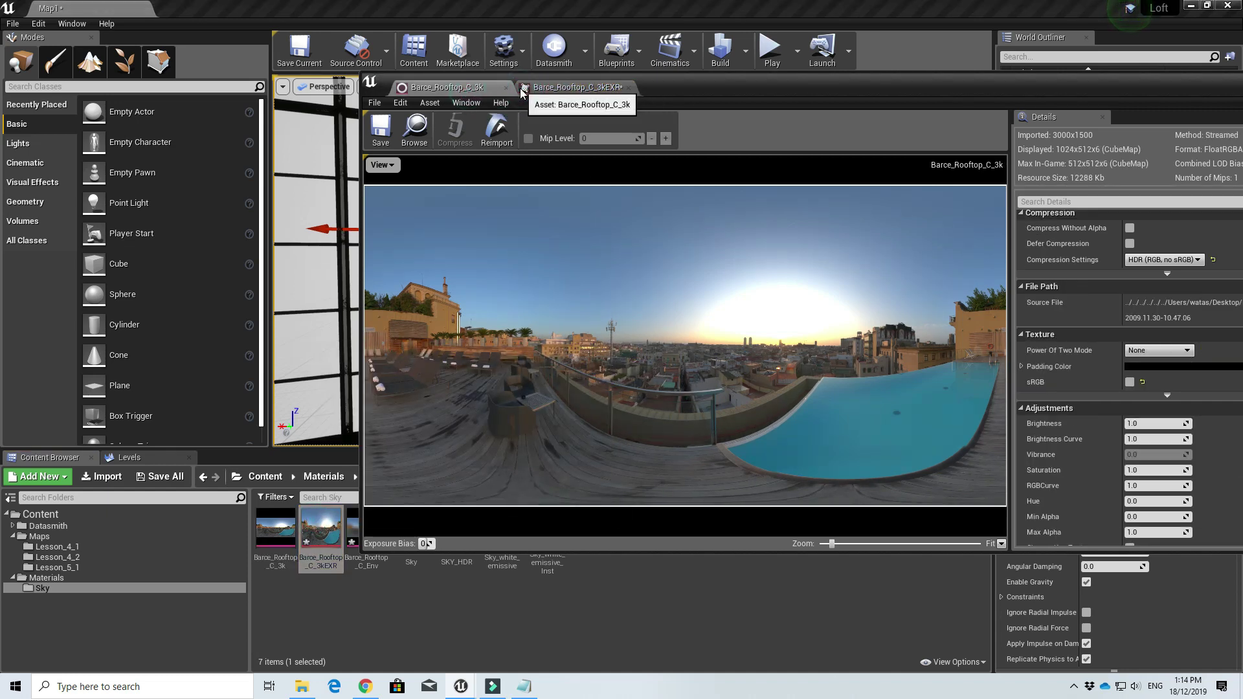
pyautogui.click(525, 88)
pyautogui.click(470, 87)
pyautogui.click(537, 86)
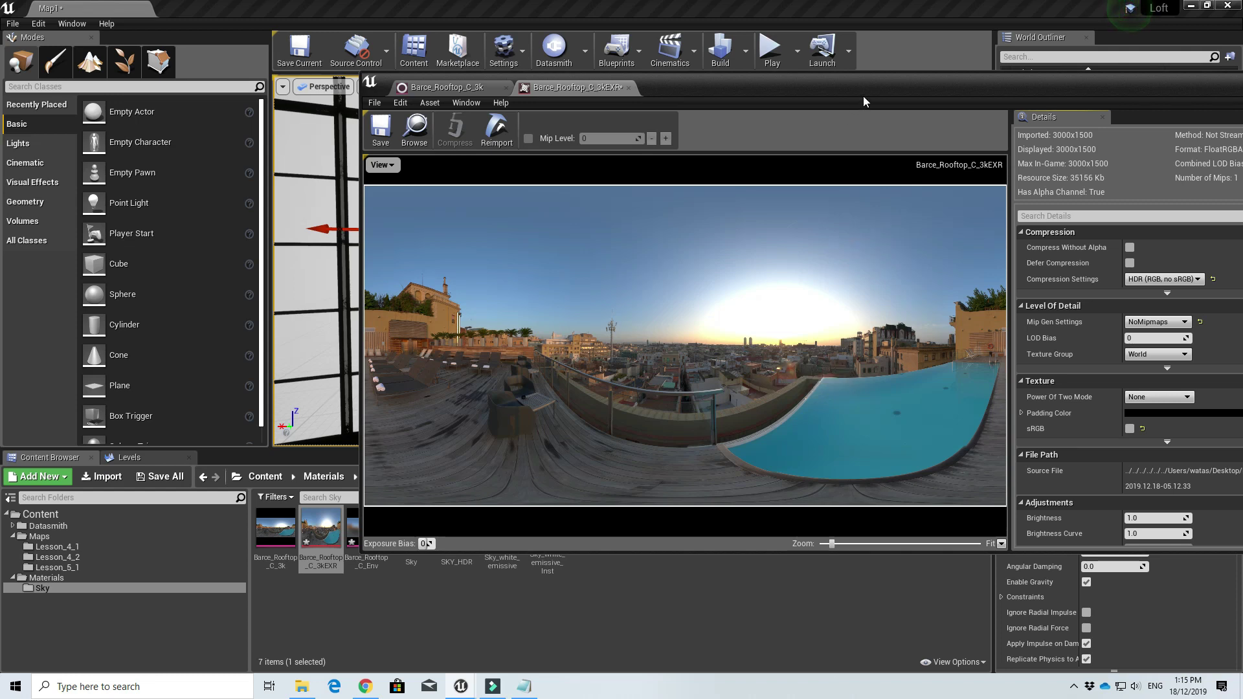
pyautogui.moveTo(864, 99); pyautogui.dragTo(589, 122)
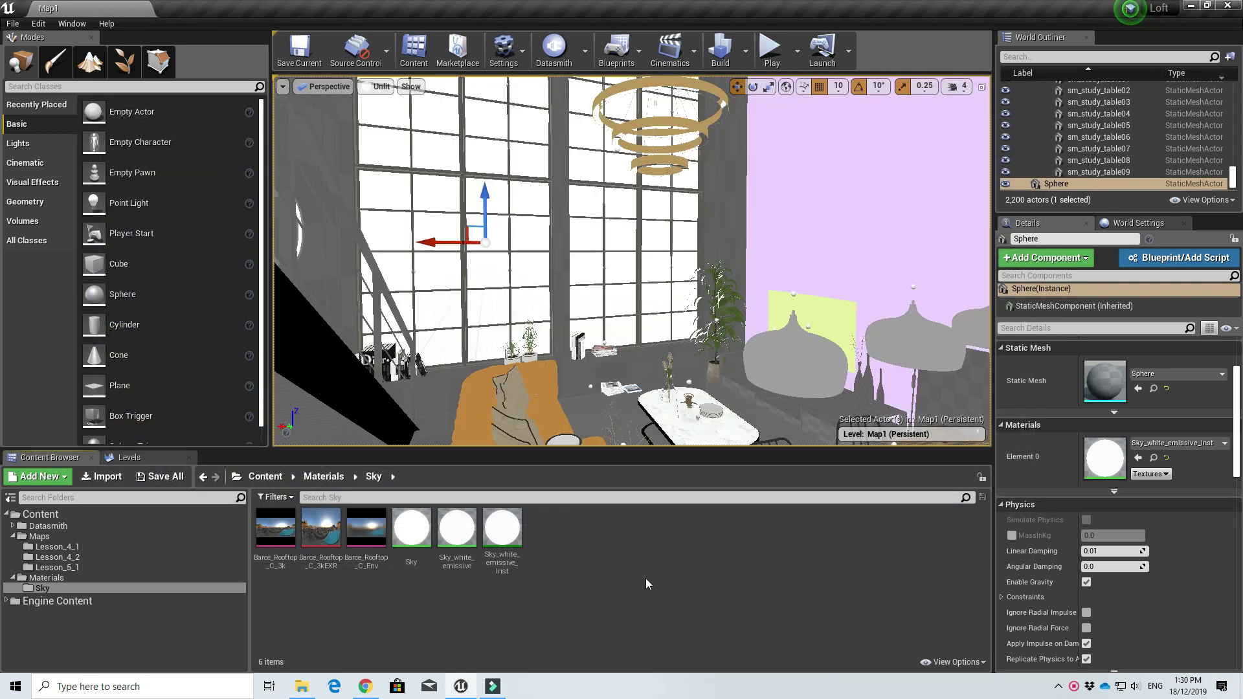
# Create a new material named SKY_HDR_Master in the Sky folder and open it.
pyautogui.rightClick(596, 584)
pyautogui.click(575, 589)
pyautogui.rightClick(575, 590)
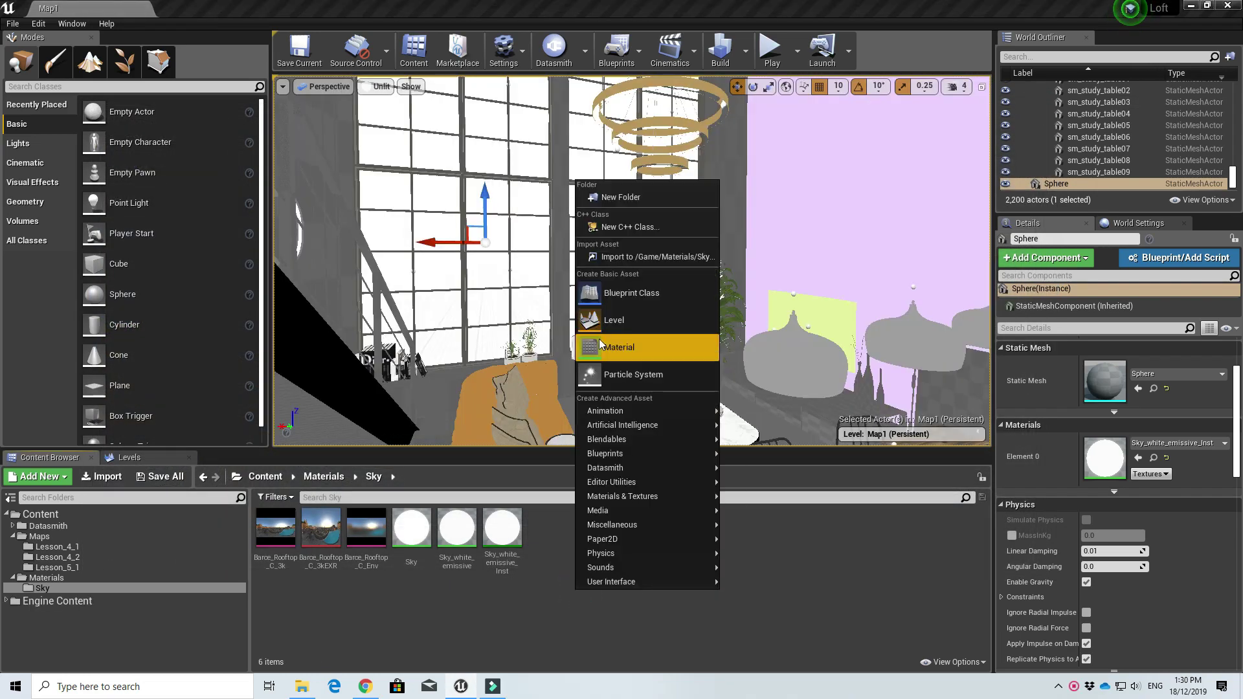
pyautogui.click(604, 344)
pyautogui.write('SKY_HDR')
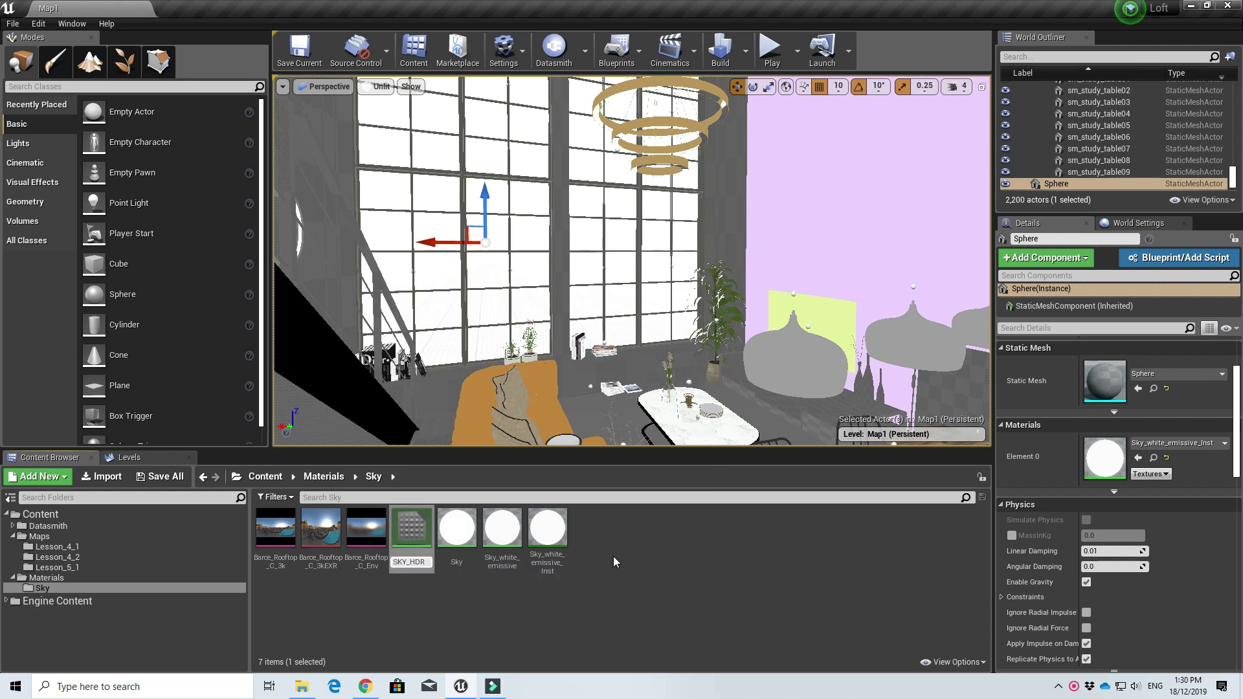
pyautogui.write('_Master')
pyautogui.press('Return')
pyautogui.click(464, 537)
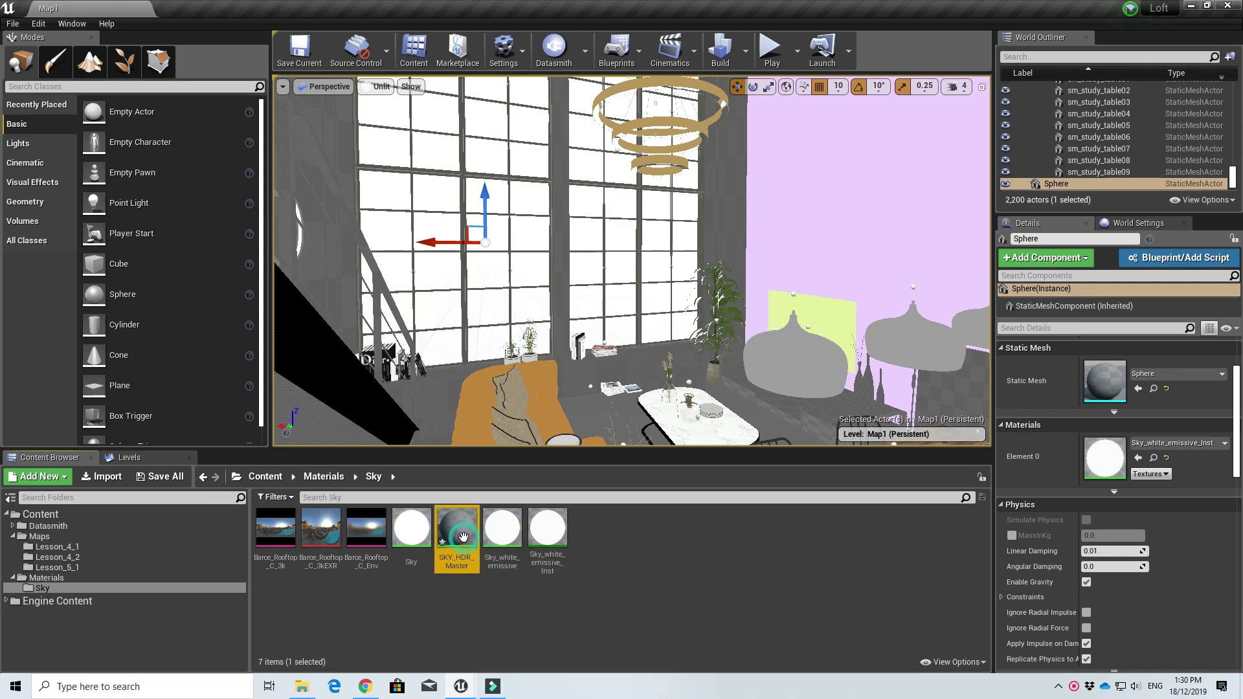
pyautogui.doubleClick(463, 537)
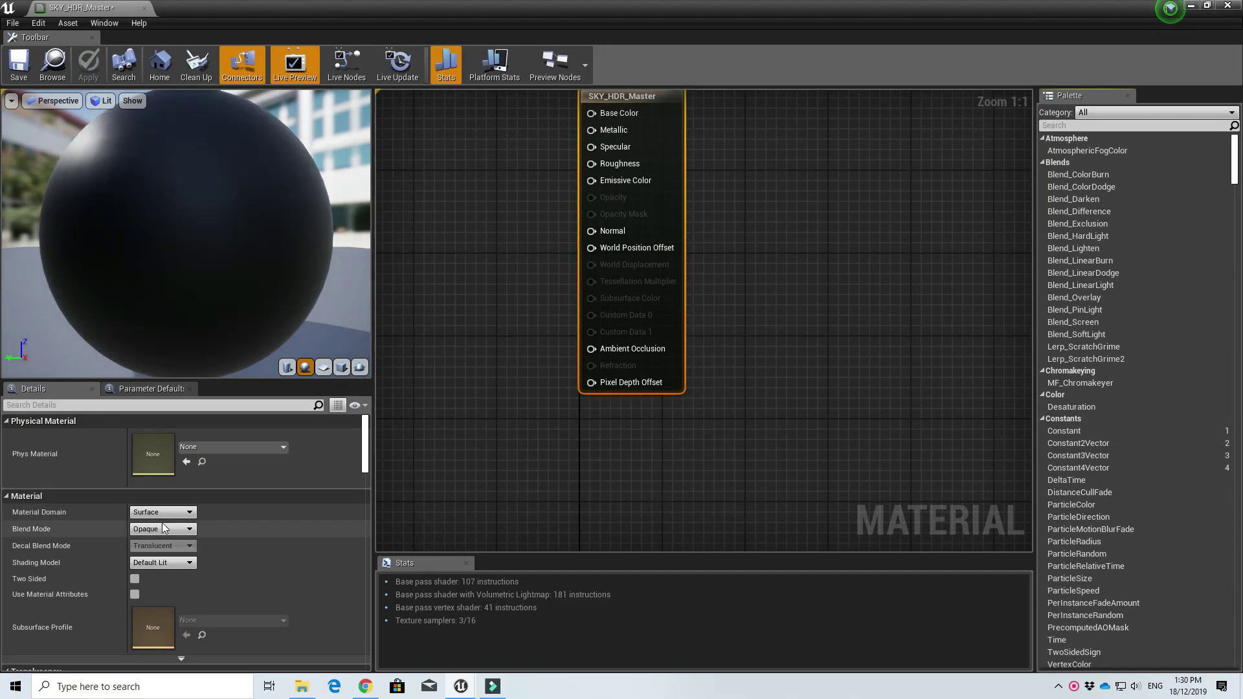
# Set the material's Shading Model to Unlit and enable Two Sided.
pyautogui.click(162, 562)
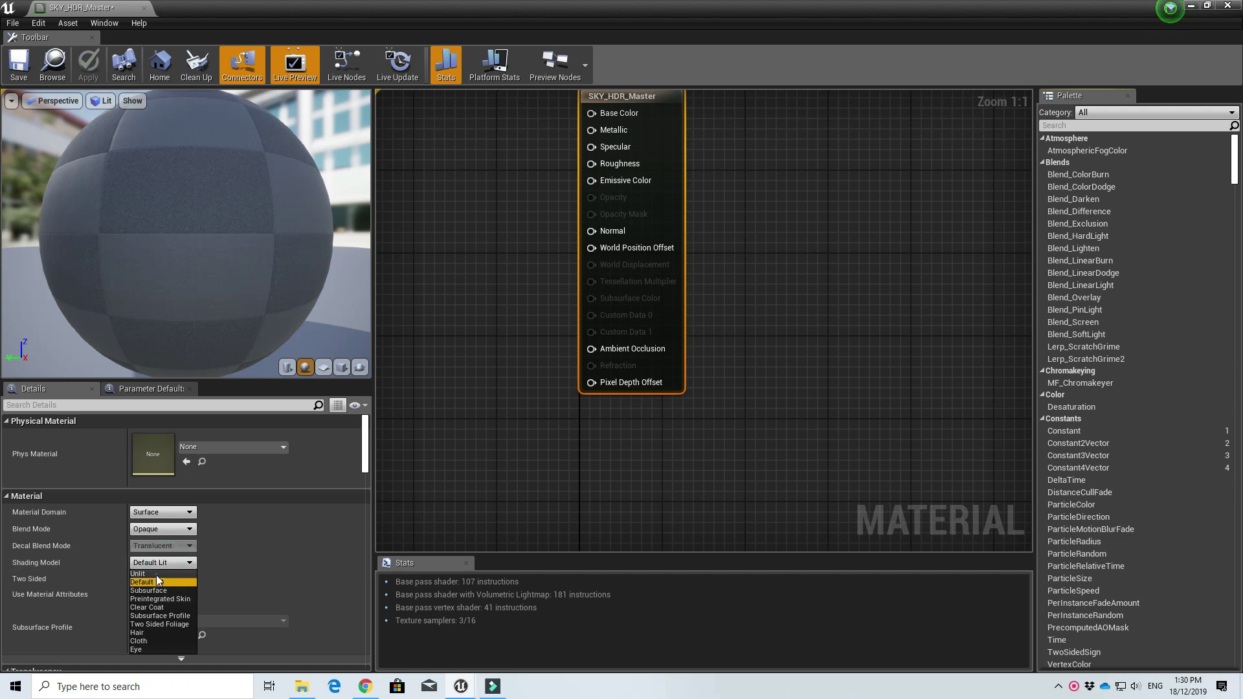
pyautogui.click(139, 574)
pyautogui.click(134, 579)
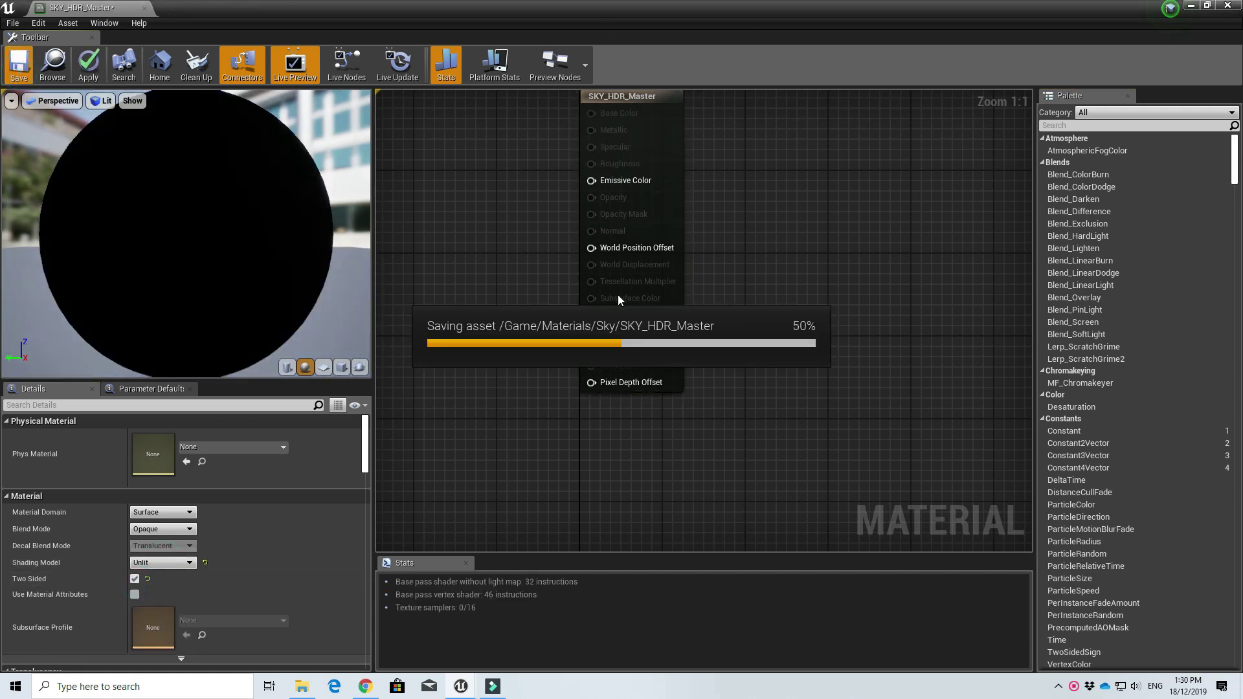
pyautogui.scroll(-1, 541, 222)
pyautogui.moveTo(541, 222); pyautogui.dragTo(776, 292, button='right')
pyautogui.scroll(-1, 544, 294)
pyautogui.moveTo(544, 294); pyautogui.dragTo(705, 299, button='right')
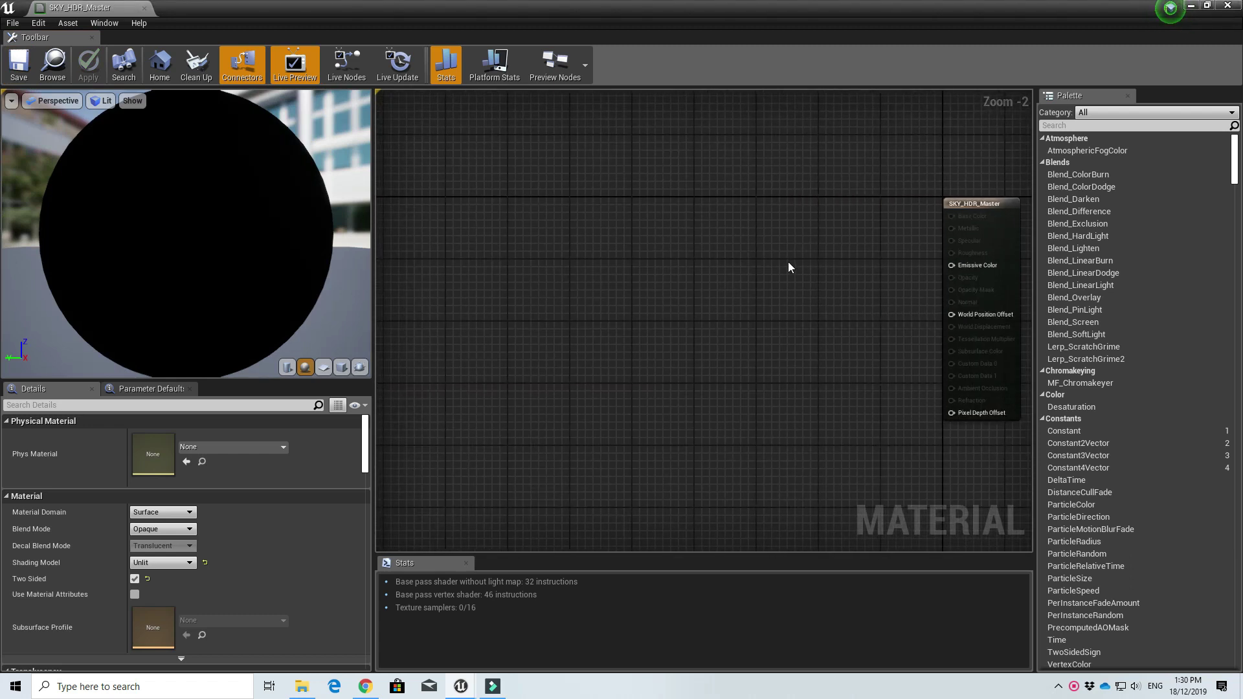
pyautogui.click(1208, 6)
pyautogui.moveTo(408, 363); pyautogui.dragTo(559, 113)
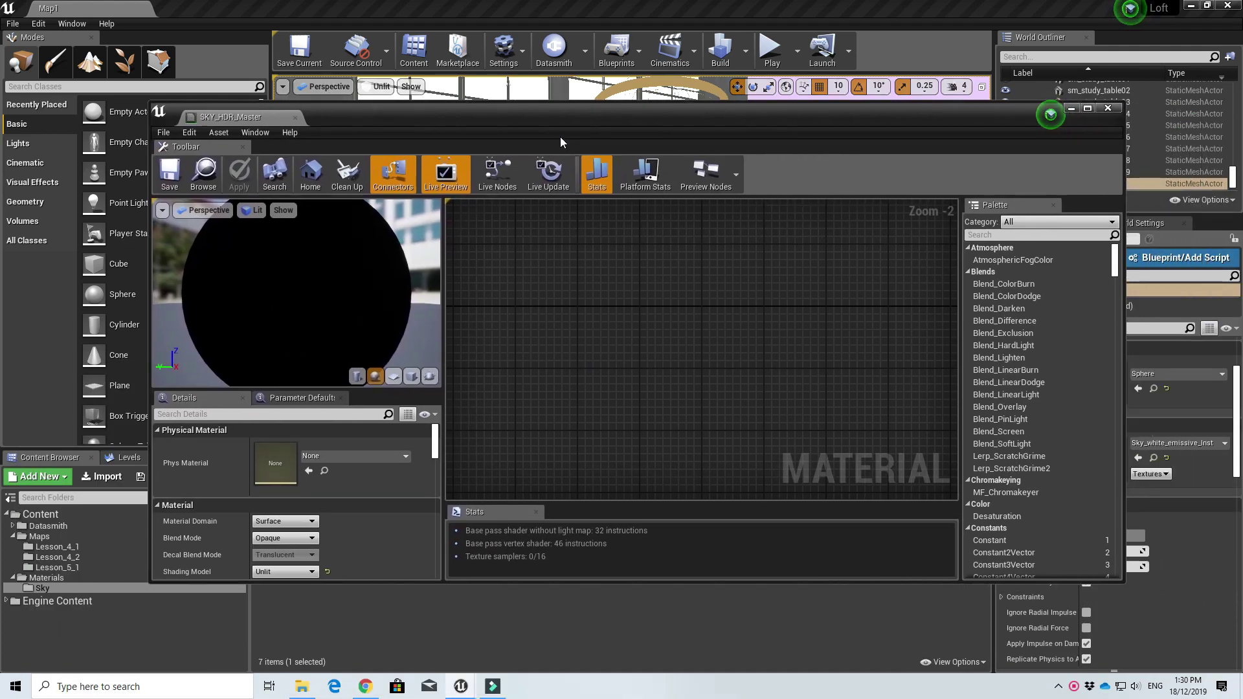
# Drop the Barce_Rooftop_C_3k texture into the graph and wire its RGB to Emissive Color.
pyautogui.moveTo(667, 117); pyautogui.dragTo(897, 65)
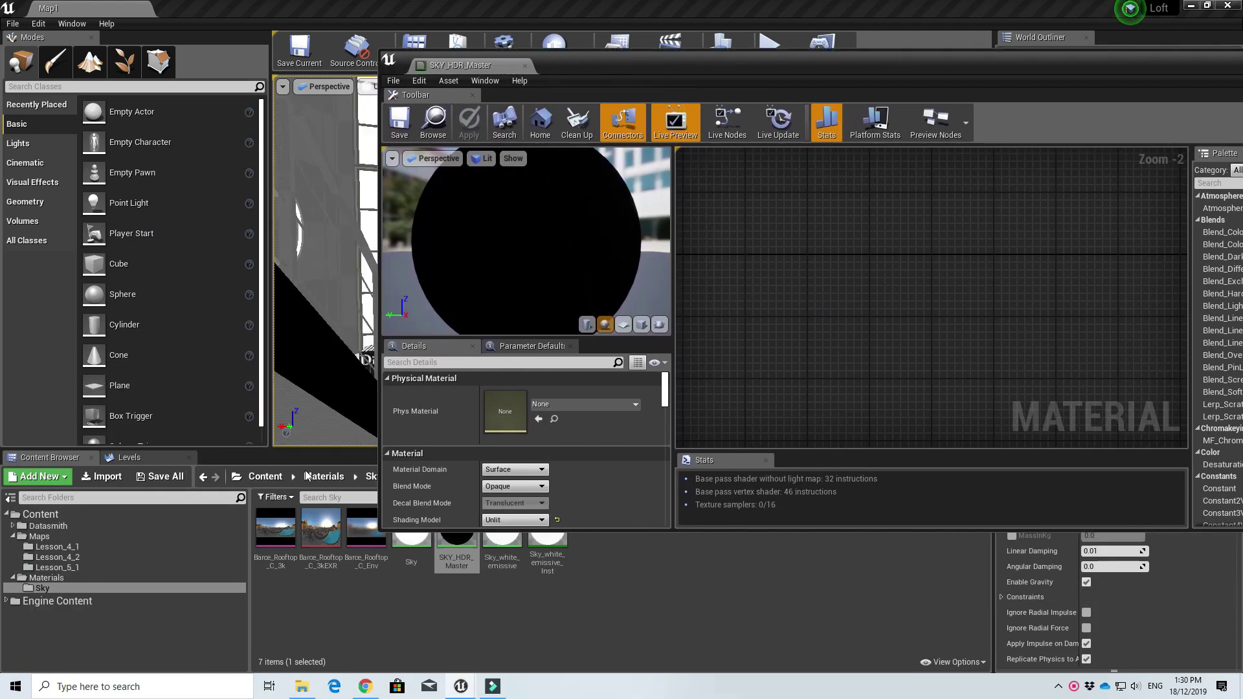
pyautogui.moveTo(275, 527); pyautogui.dragTo(897, 268)
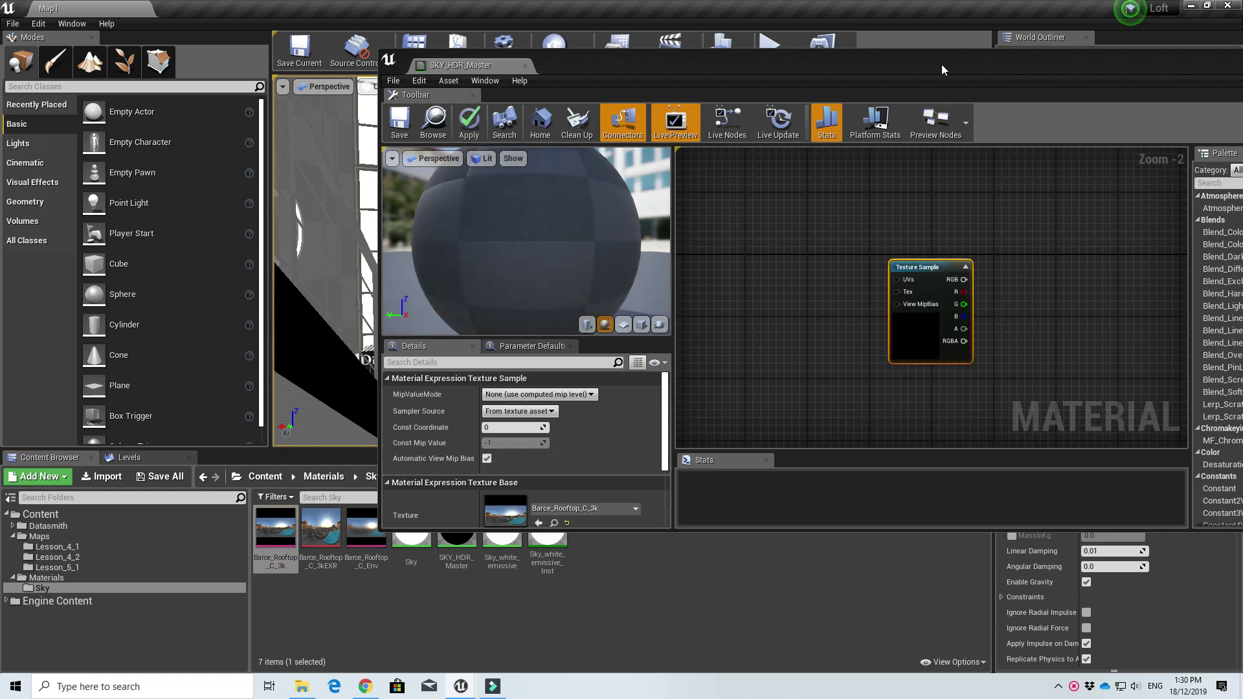
pyautogui.doubleClick(941, 66)
pyautogui.moveTo(695, 248); pyautogui.dragTo(952, 264)
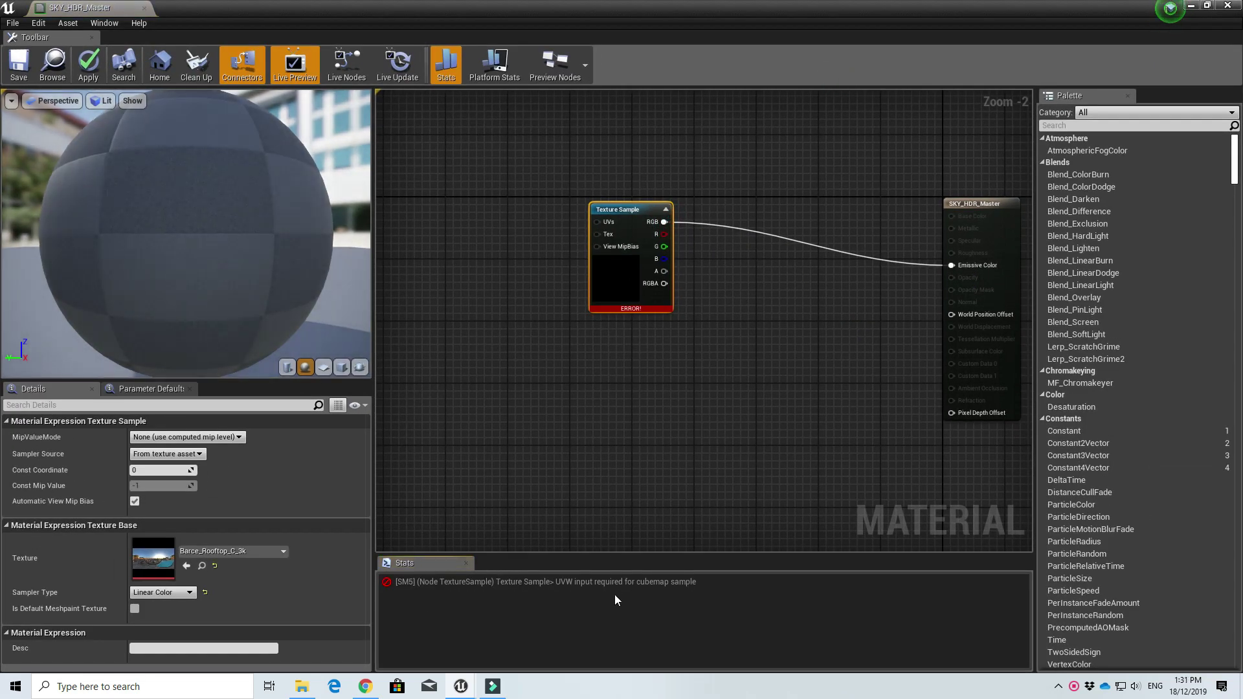
pyautogui.moveTo(610, 210); pyautogui.dragTo(774, 220)
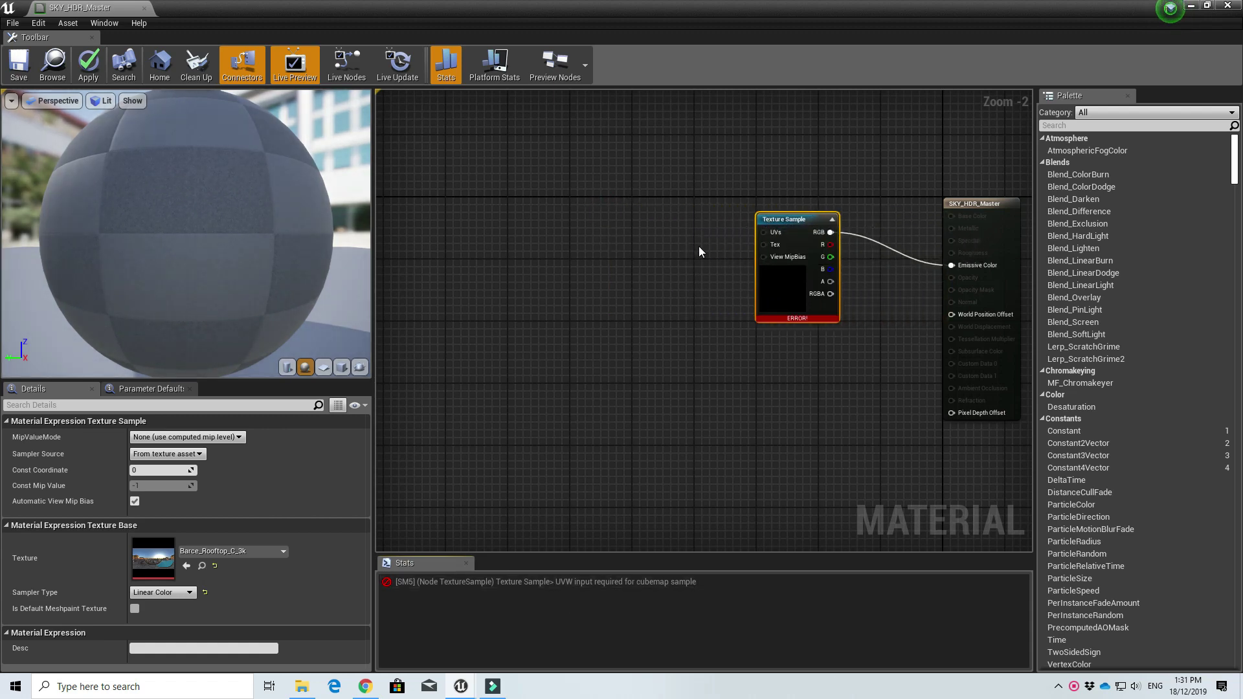
pyautogui.moveTo(381, 301); pyautogui.dragTo(636, 363, button='right')
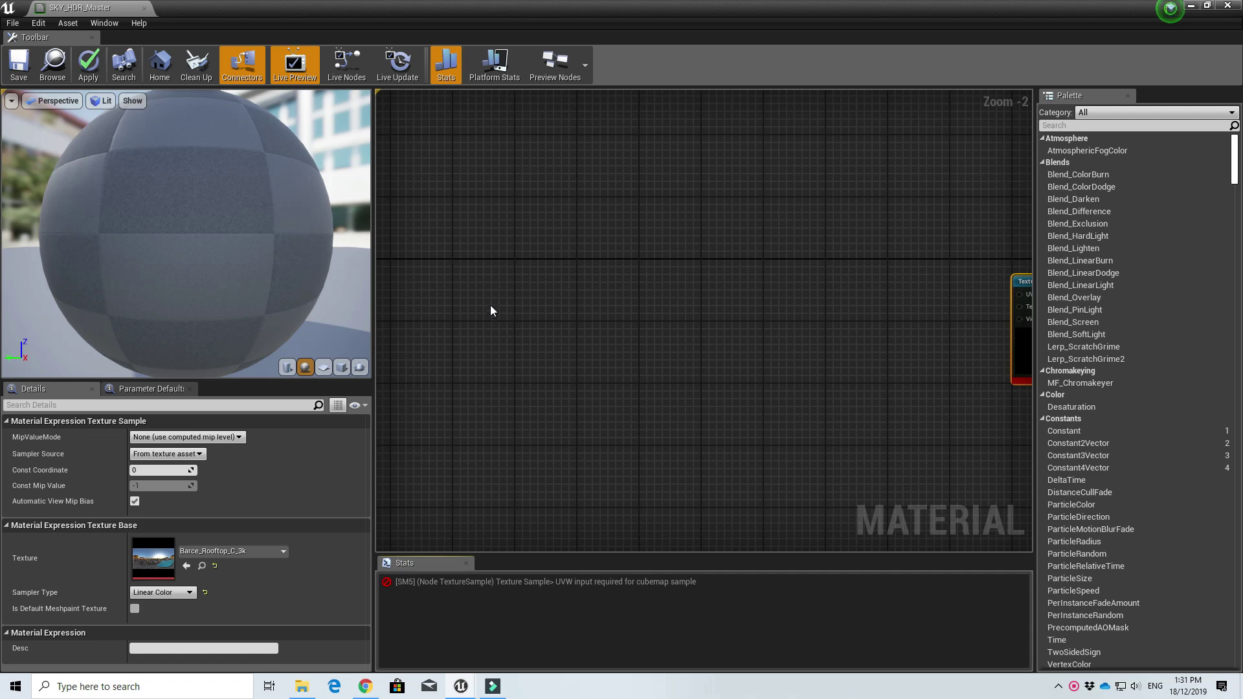
# Add a RotateAboutAxis node to the graph.
pyautogui.rightClick(519, 287)
pyautogui.write('rotate')
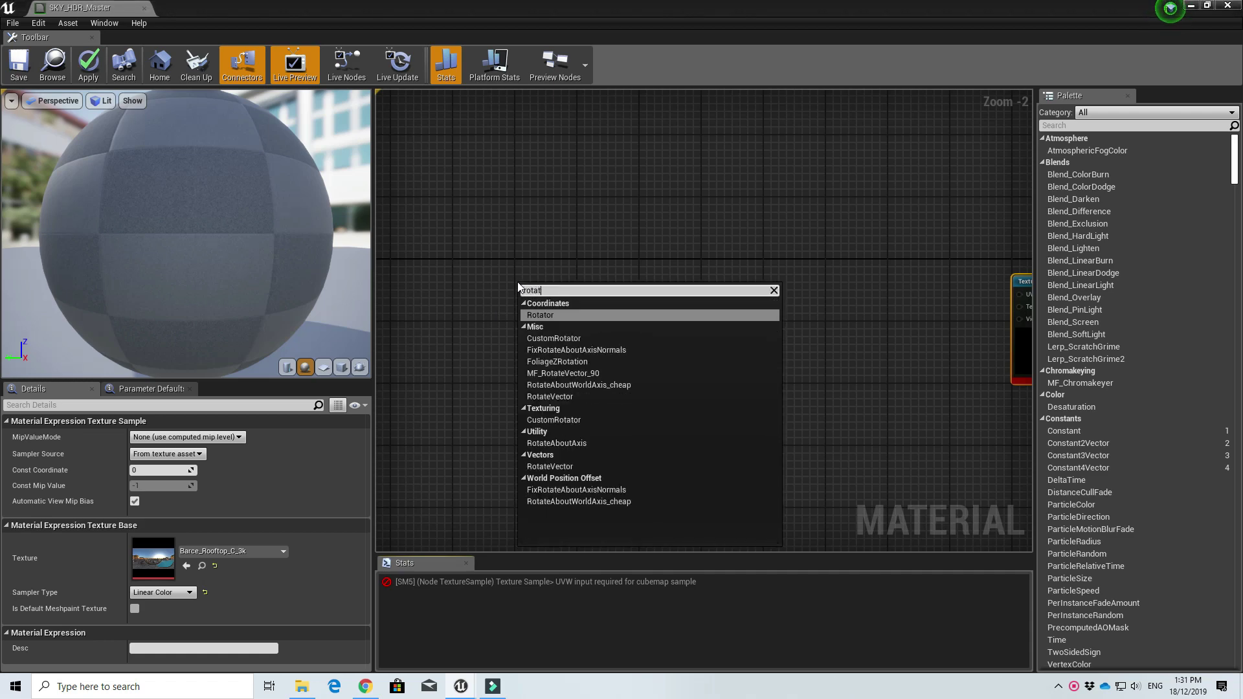
pyautogui.click(578, 369)
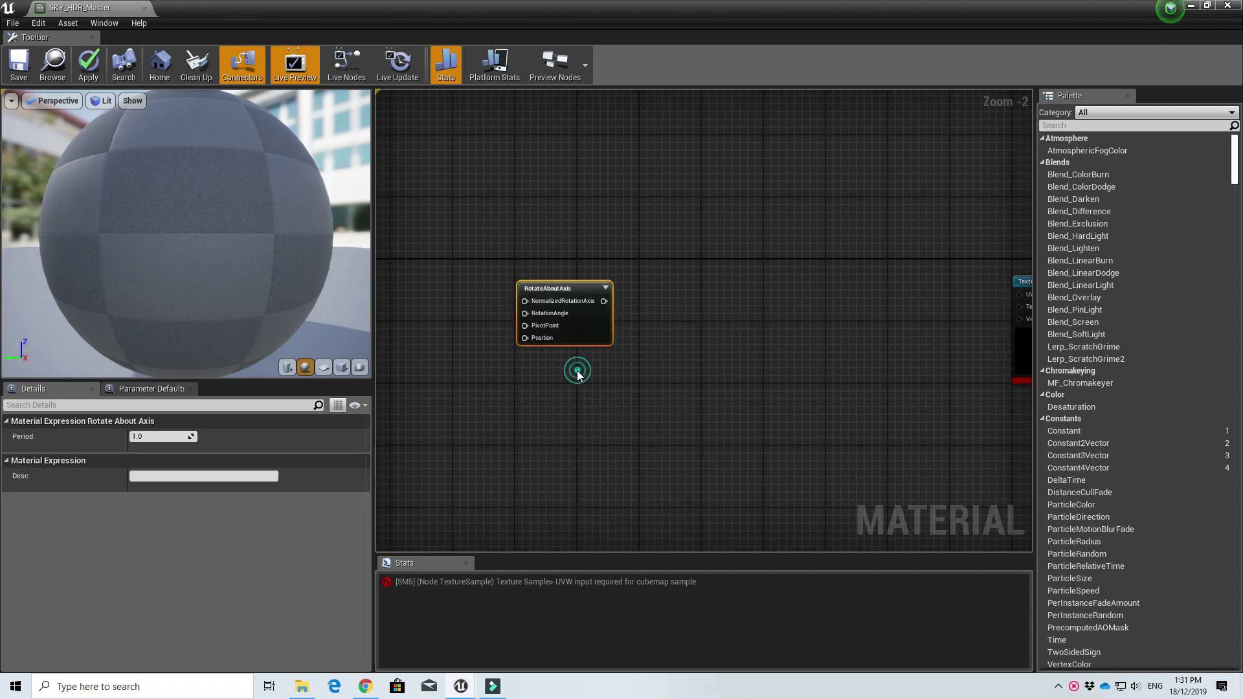
pyautogui.moveTo(551, 288); pyautogui.dragTo(624, 275)
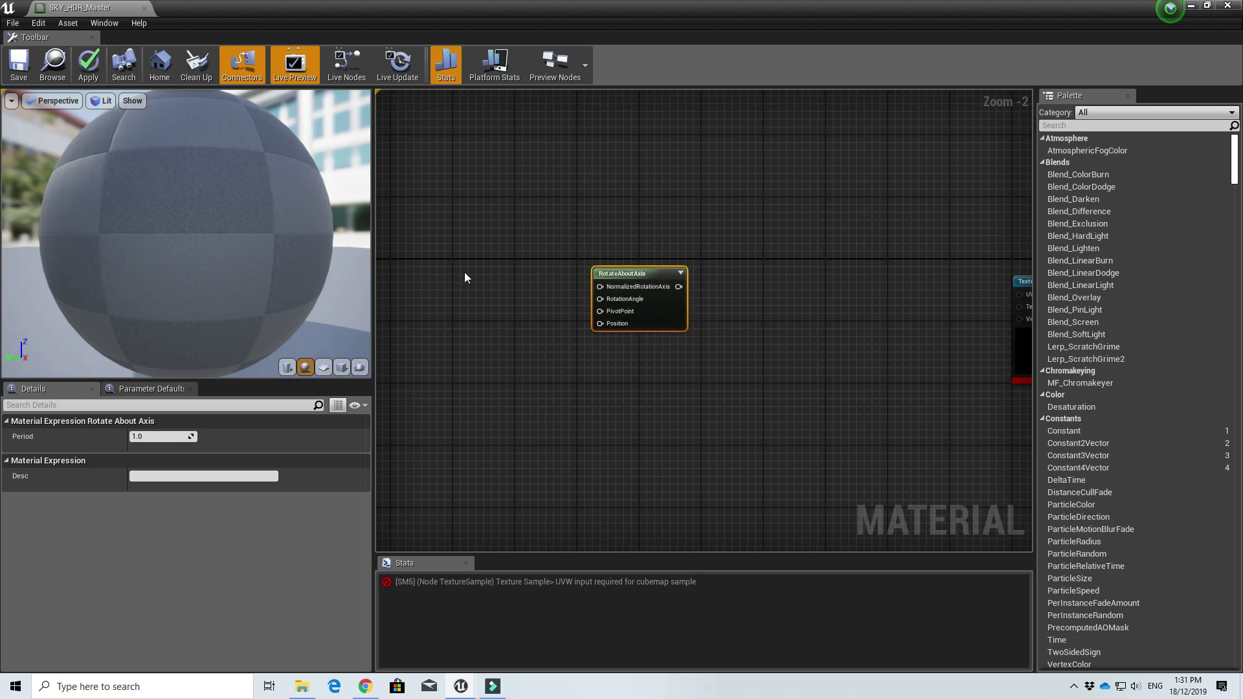
# Feed a Constant3Vector of 0,0,1 (blue) into NormalizedRotationAxis.
pyautogui.rightClick(454, 237)
pyautogui.write('cons')
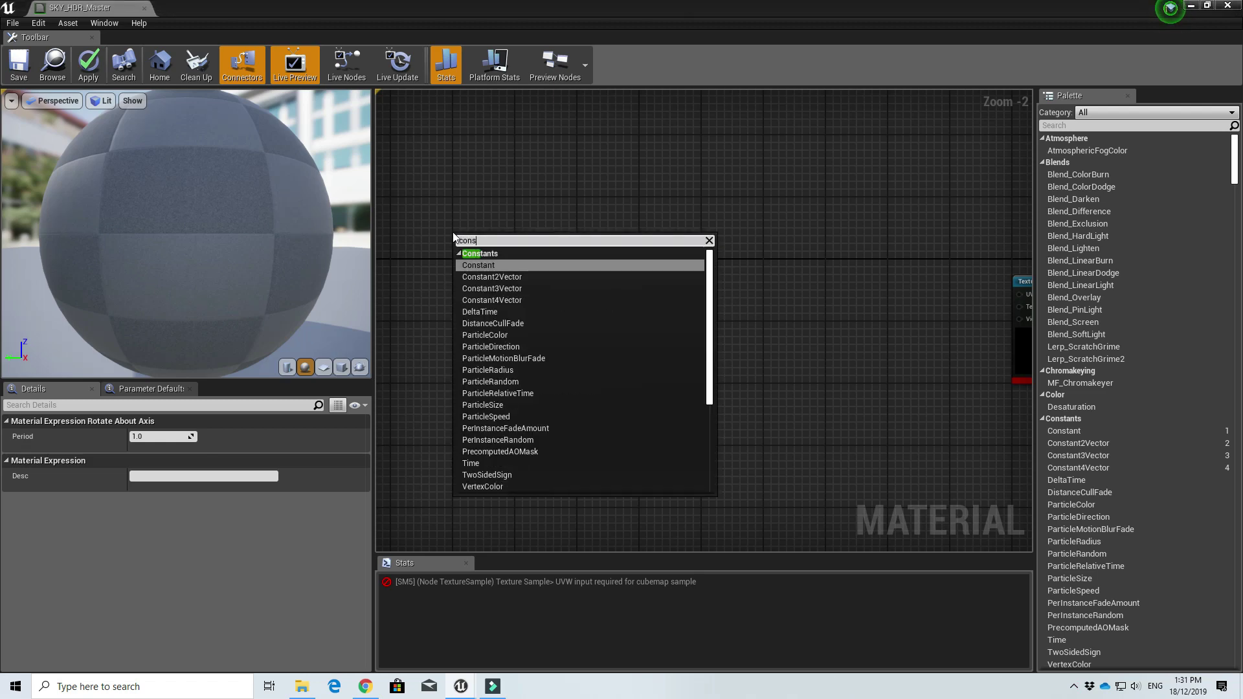
pyautogui.write('tant3')
pyautogui.press('Return')
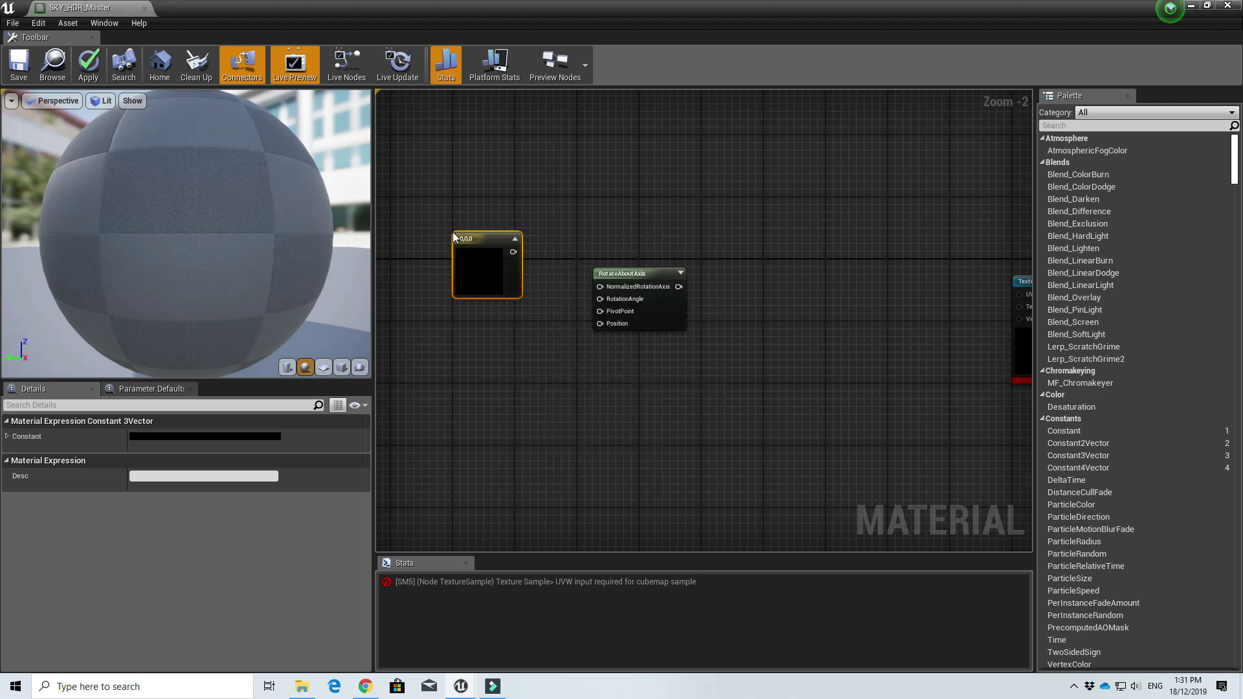
pyautogui.doubleClick(470, 255)
pyautogui.click(547, 502)
pyautogui.write('1')
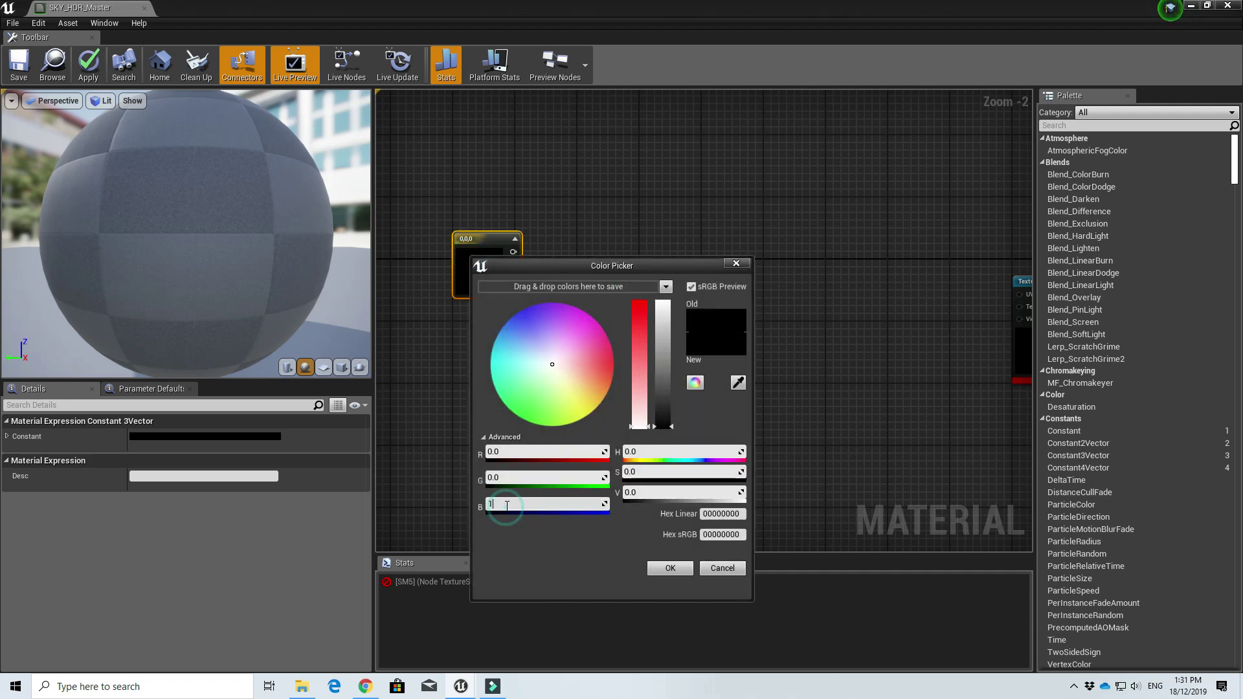
pyautogui.press('Return')
pyautogui.click(674, 566)
pyautogui.moveTo(513, 252); pyautogui.dragTo(620, 285)
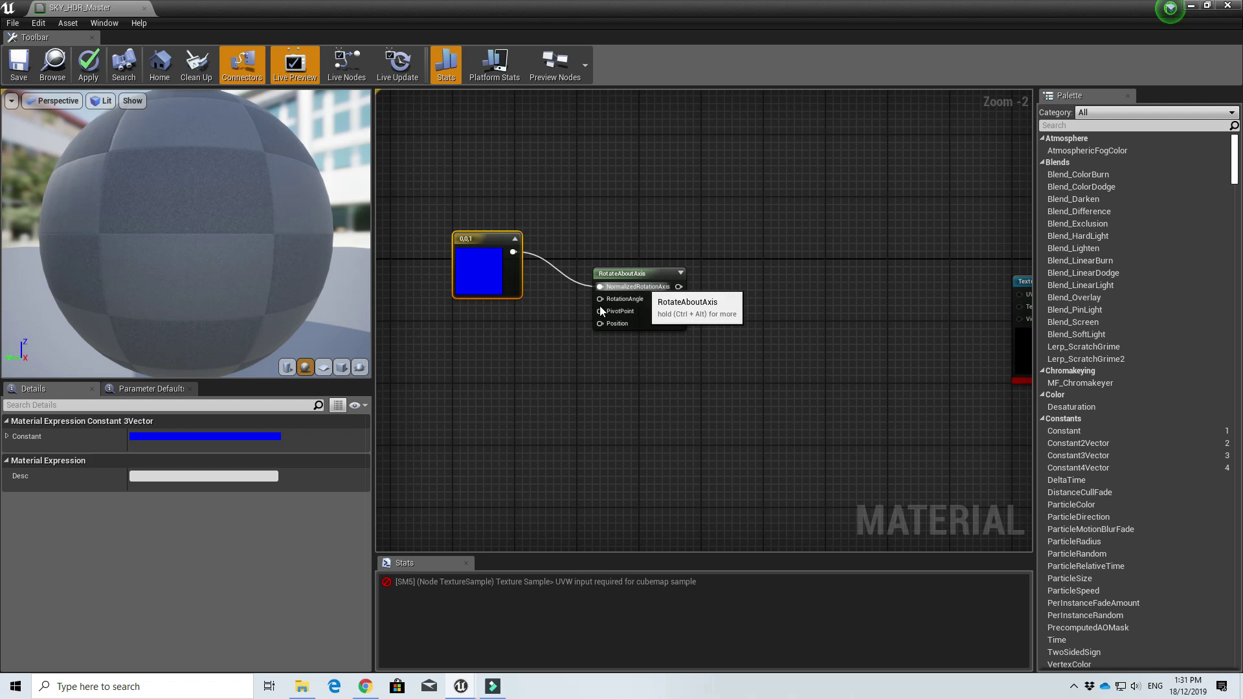
# Wire a Constant into RotationAngle and convert it to a parameter named Rotation.
pyautogui.rightClick(452, 360)
pyautogui.write('constant')
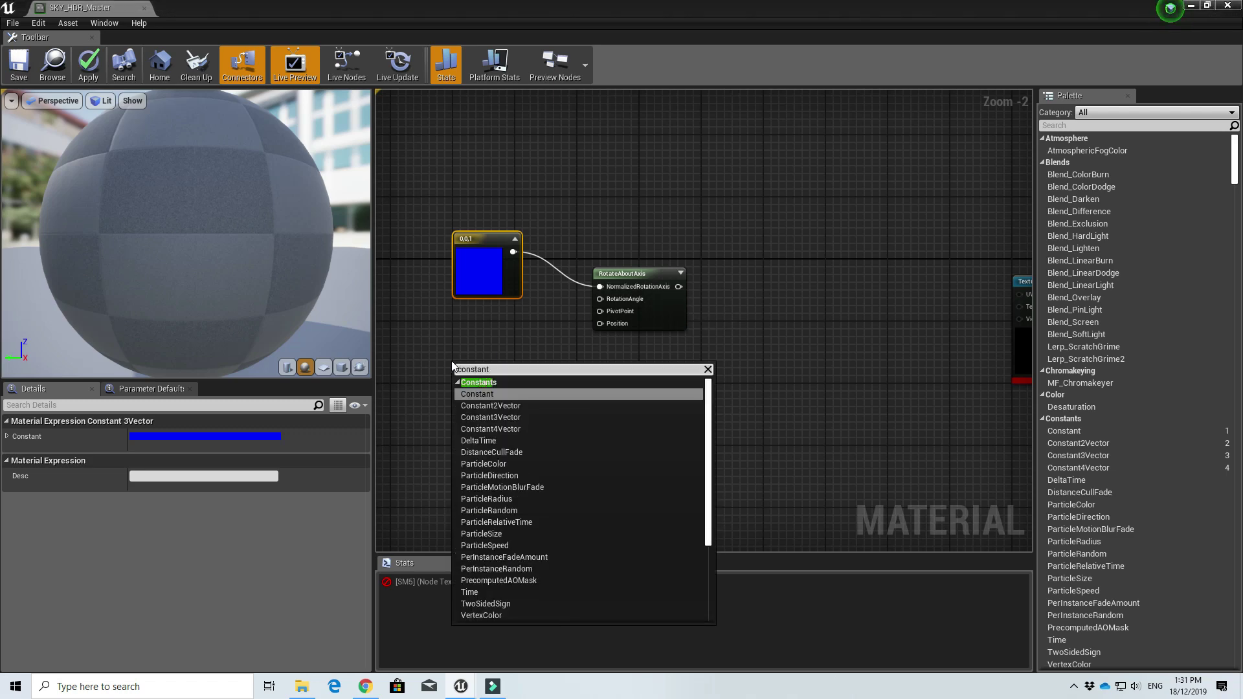
pyautogui.press('Return')
pyautogui.moveTo(467, 380); pyautogui.dragTo(599, 298)
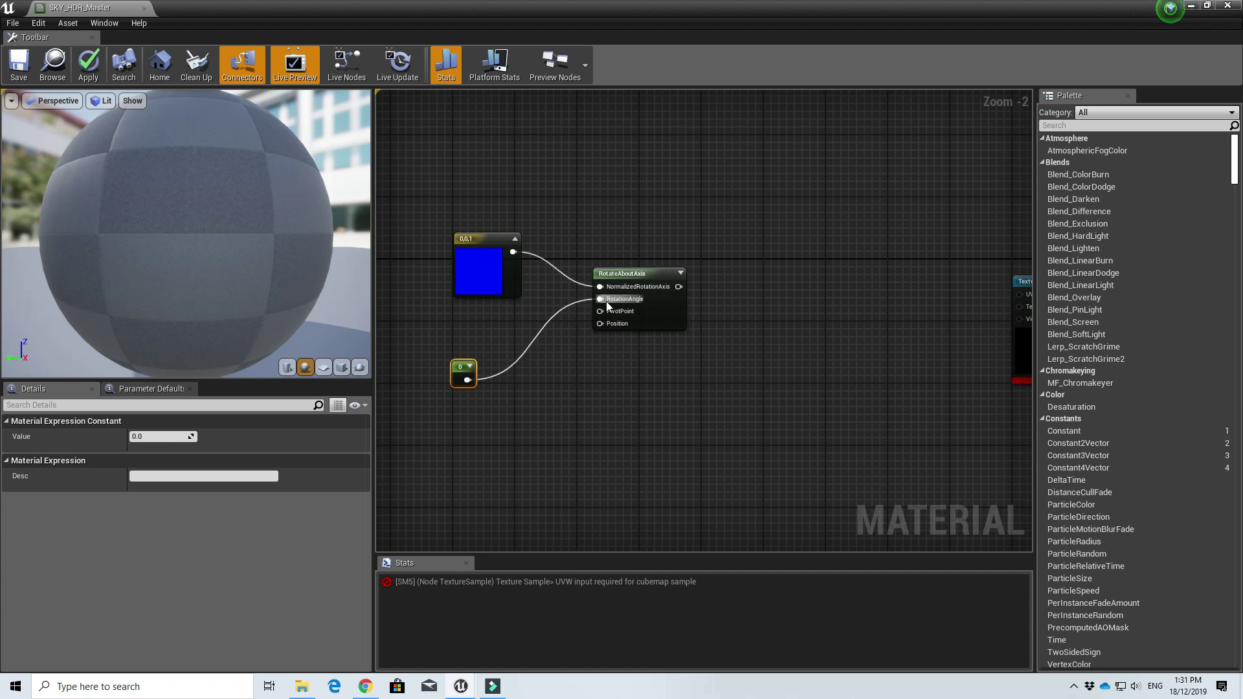
pyautogui.rightClick(458, 366)
pyautogui.click(499, 370)
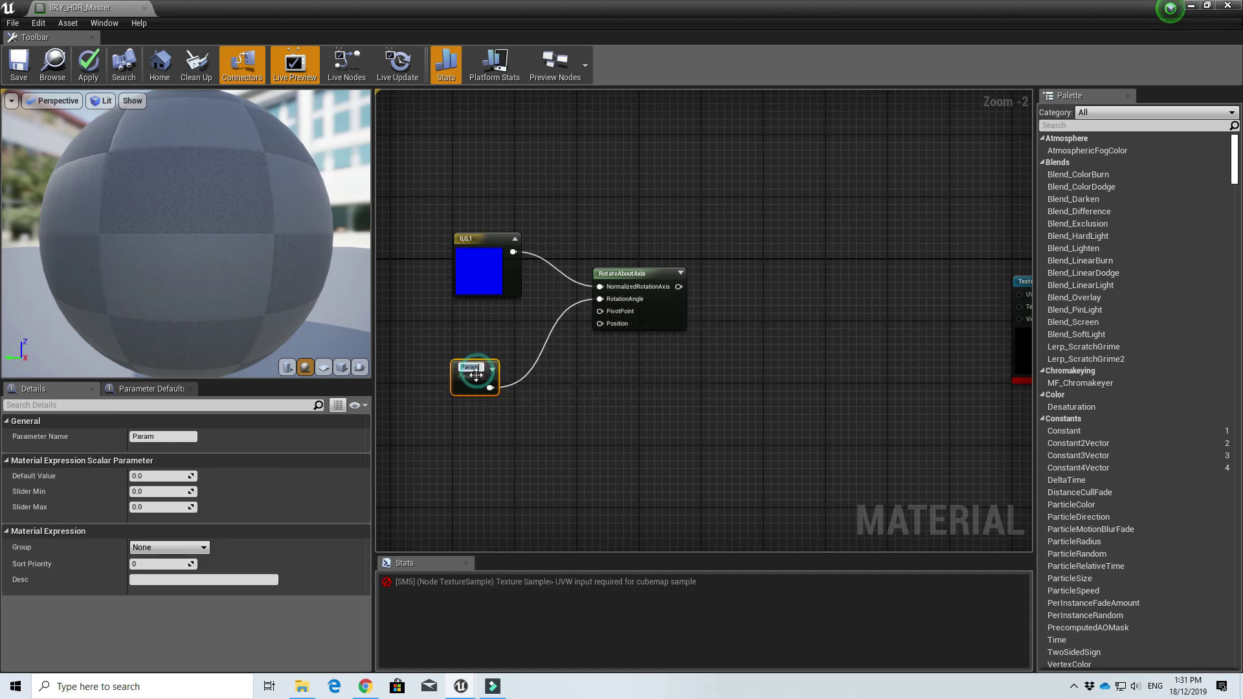
pyautogui.write('Rotation')
pyautogui.press('Return')
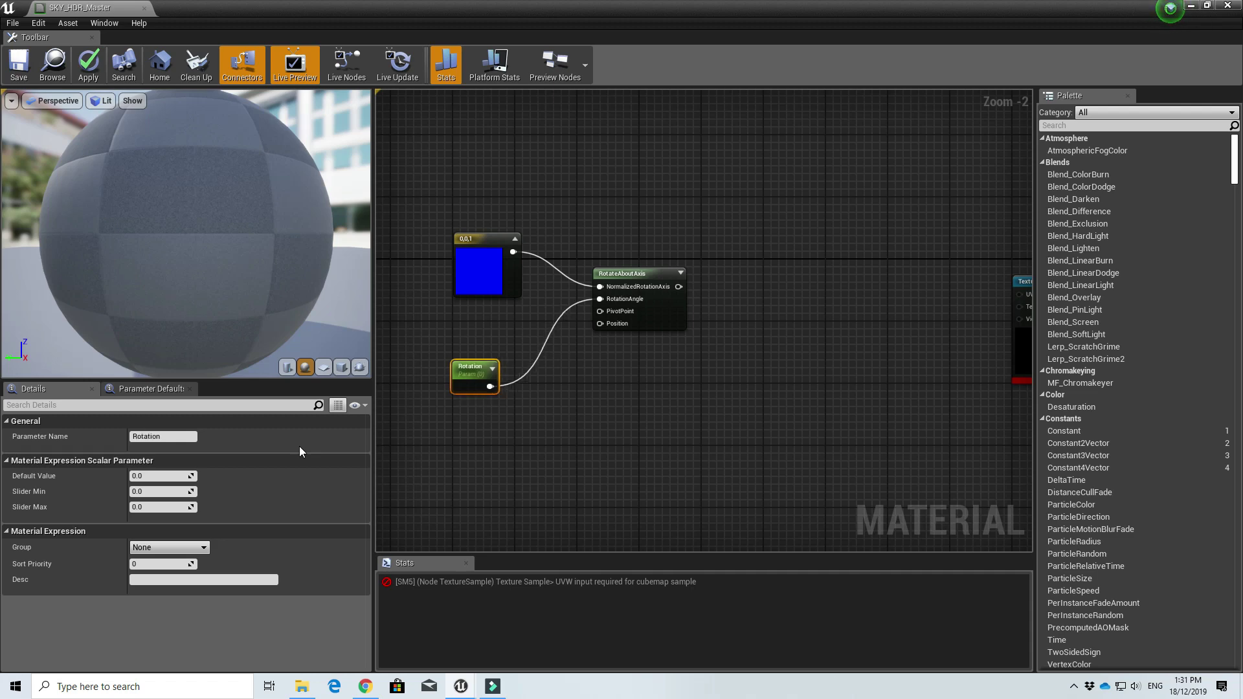
# Connect a 0 constant to PivotPoint and Absolute World Position to Position.
pyautogui.moveTo(470, 367); pyautogui.dragTo(463, 344)
pyautogui.rightClick(469, 413)
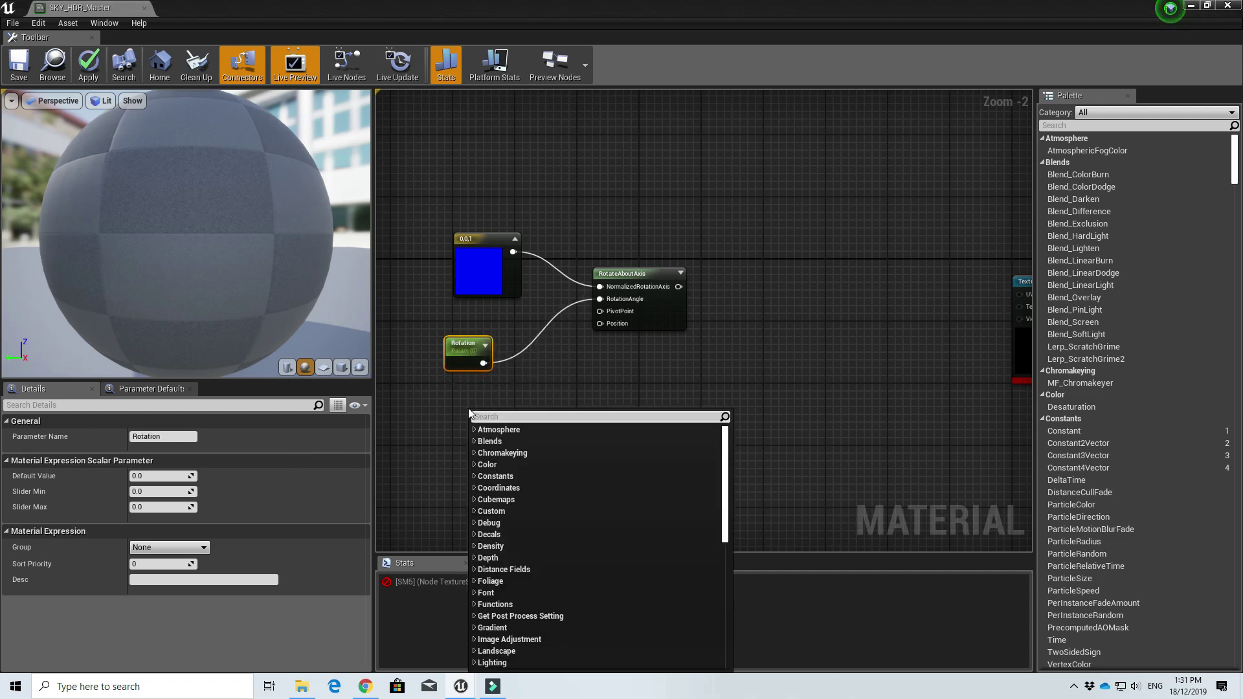
pyautogui.write('constant')
pyautogui.press('Return')
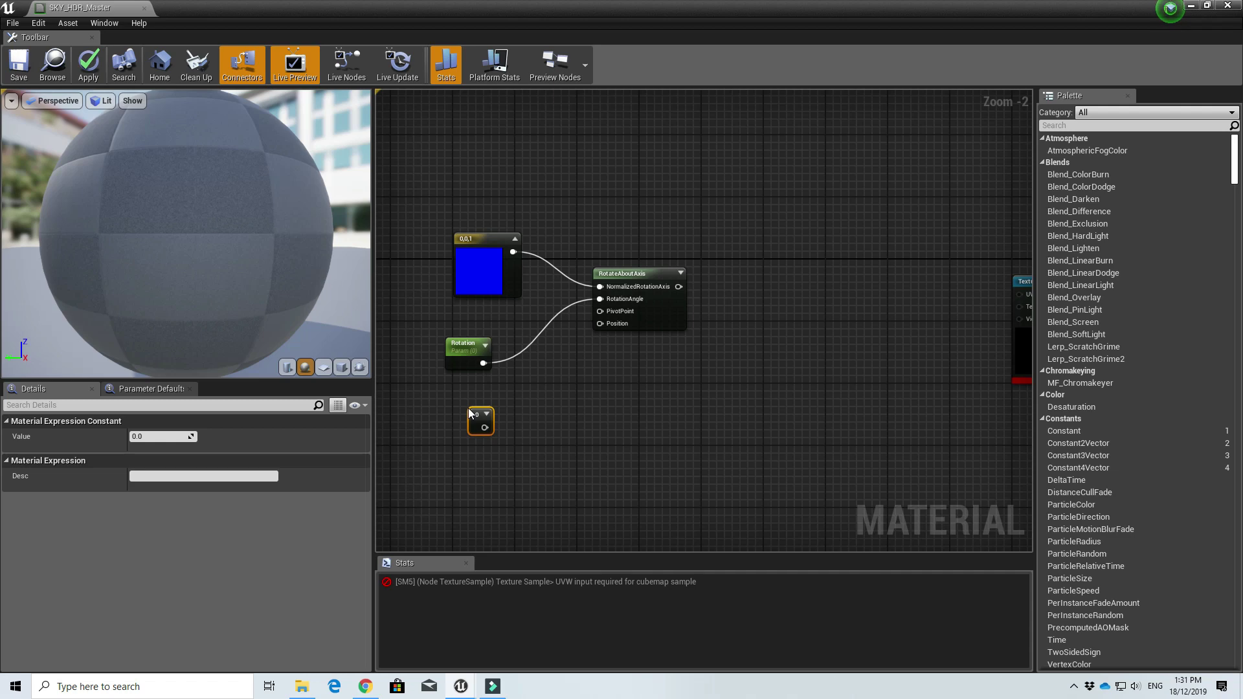
pyautogui.moveTo(484, 428); pyautogui.dragTo(598, 313)
pyautogui.moveTo(468, 416); pyautogui.dragTo(452, 392)
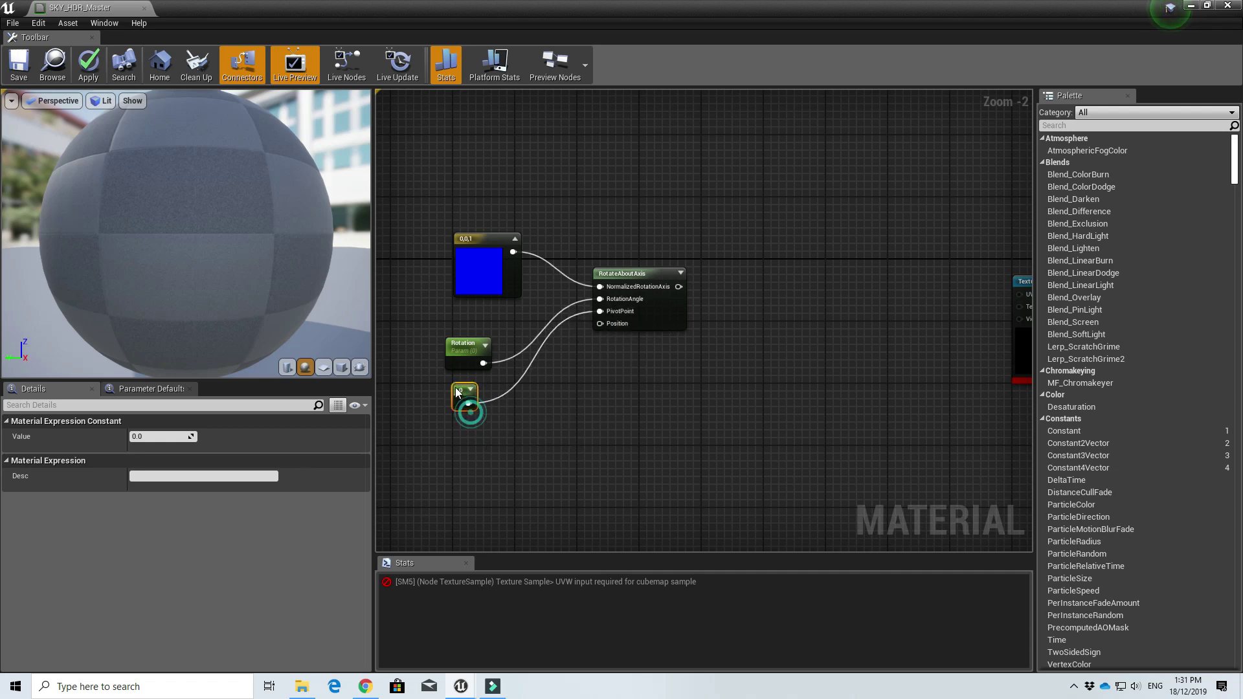
pyautogui.rightClick(468, 439)
pyautogui.write('wor')
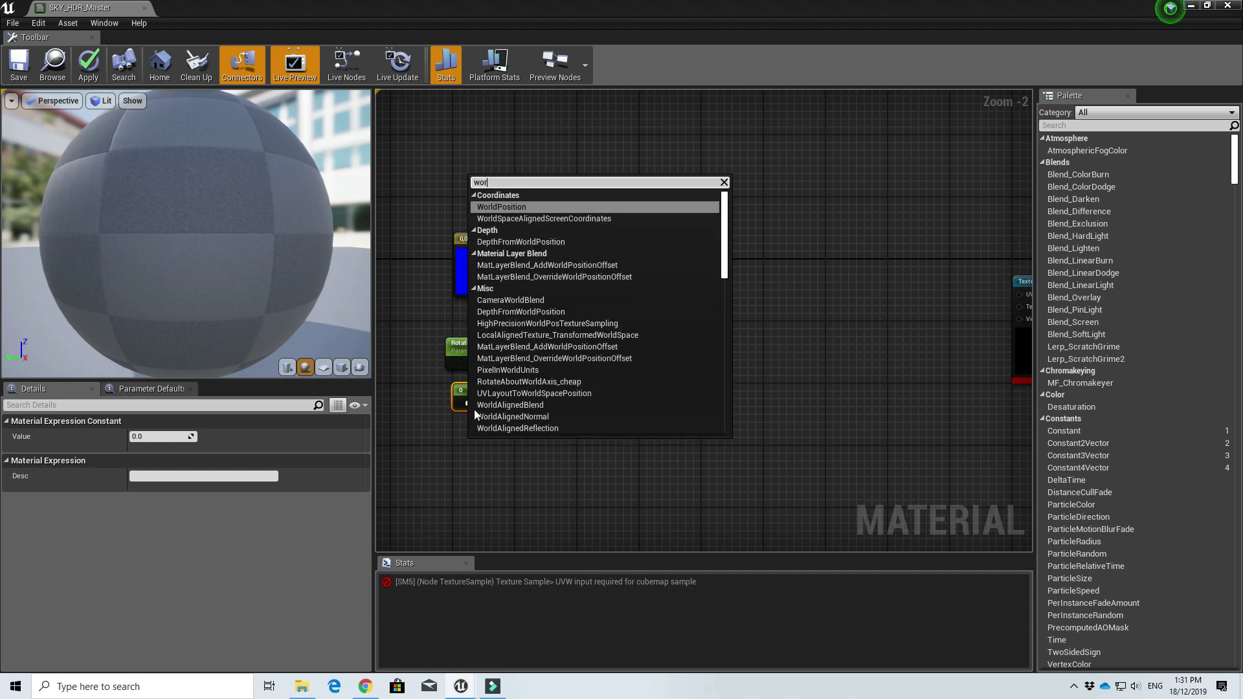
pyautogui.click(507, 207)
pyautogui.moveTo(543, 464); pyautogui.dragTo(599, 324)
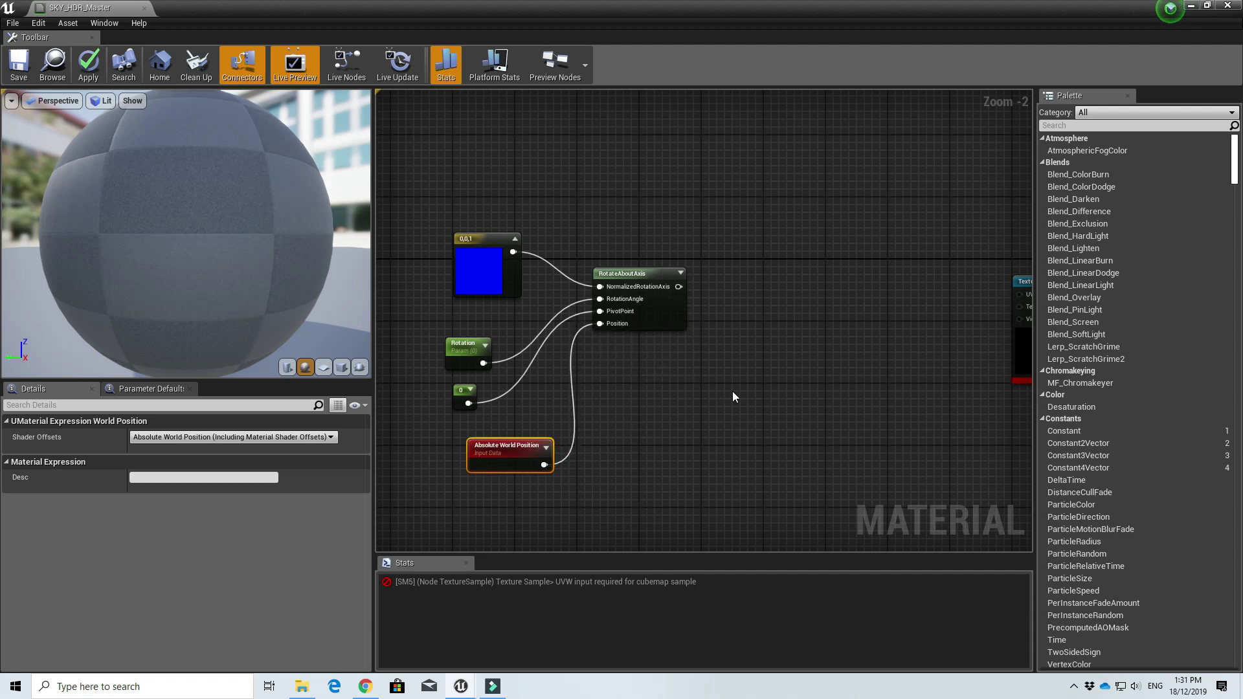
# Add the rotation result to world position, normalize it, and feed the texture's UVs.
pyautogui.rightClick(722, 291)
pyautogui.write('add')
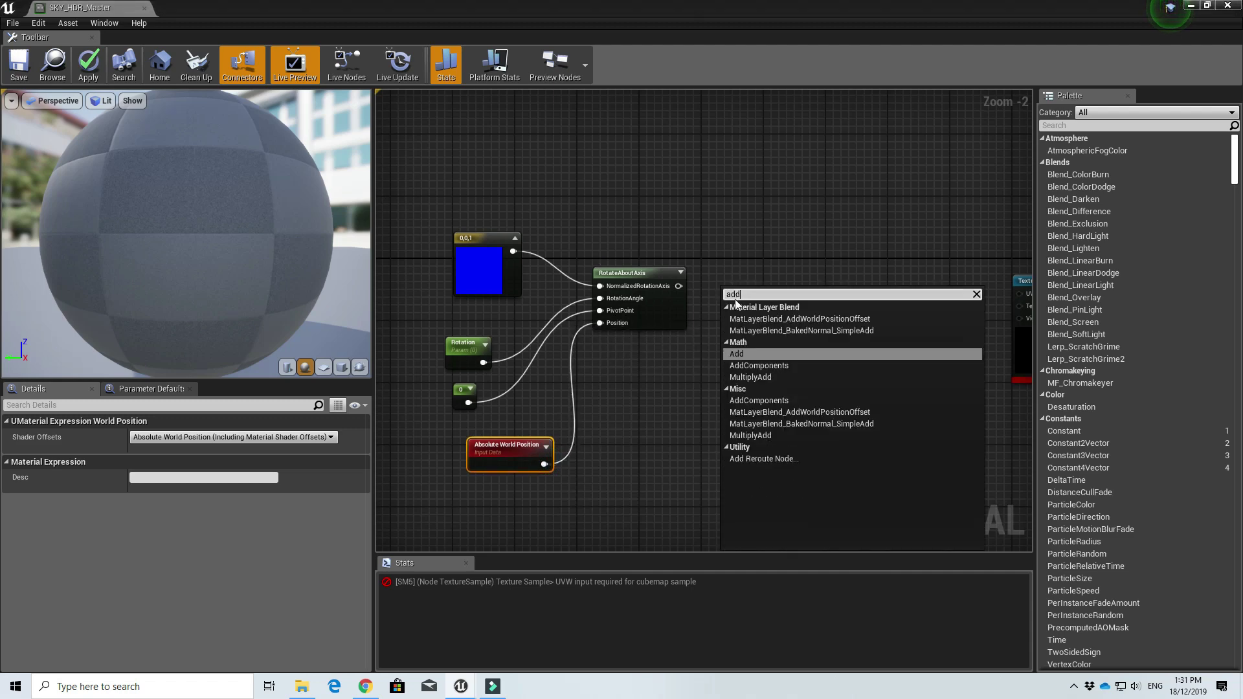
pyautogui.press('Return')
pyautogui.moveTo(679, 286); pyautogui.dragTo(728, 304)
pyautogui.moveTo(544, 465); pyautogui.dragTo(728, 318)
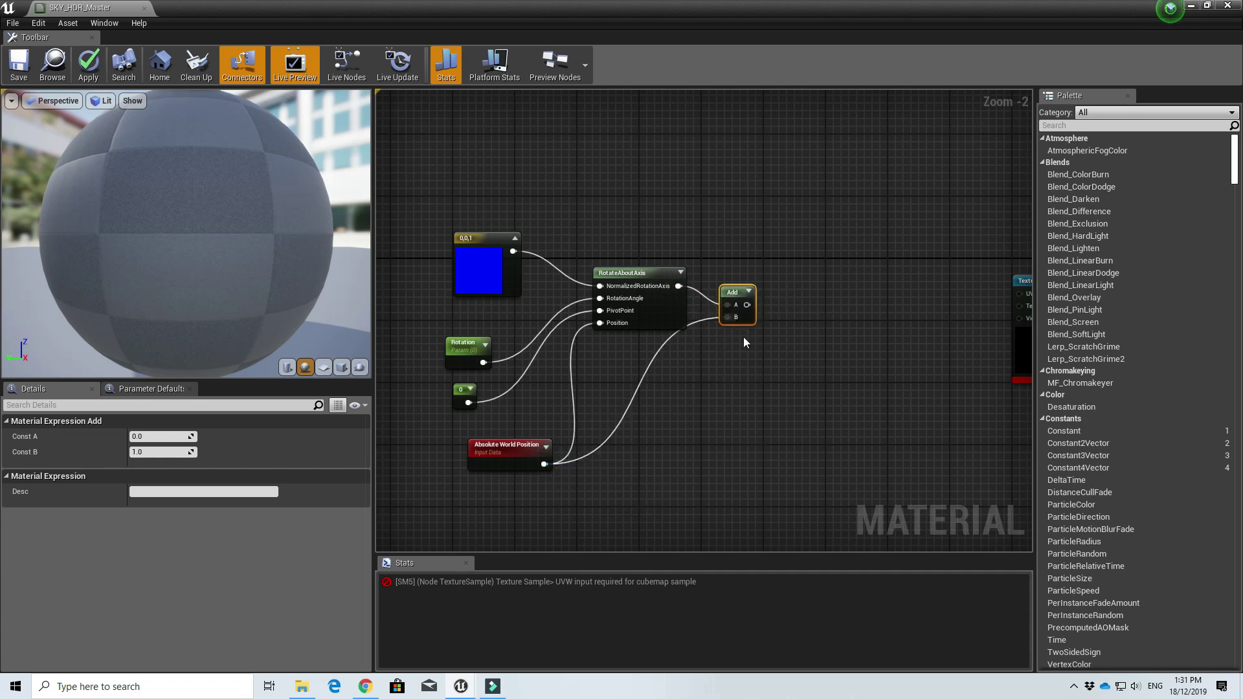
pyautogui.rightClick(819, 335)
pyautogui.write('nor')
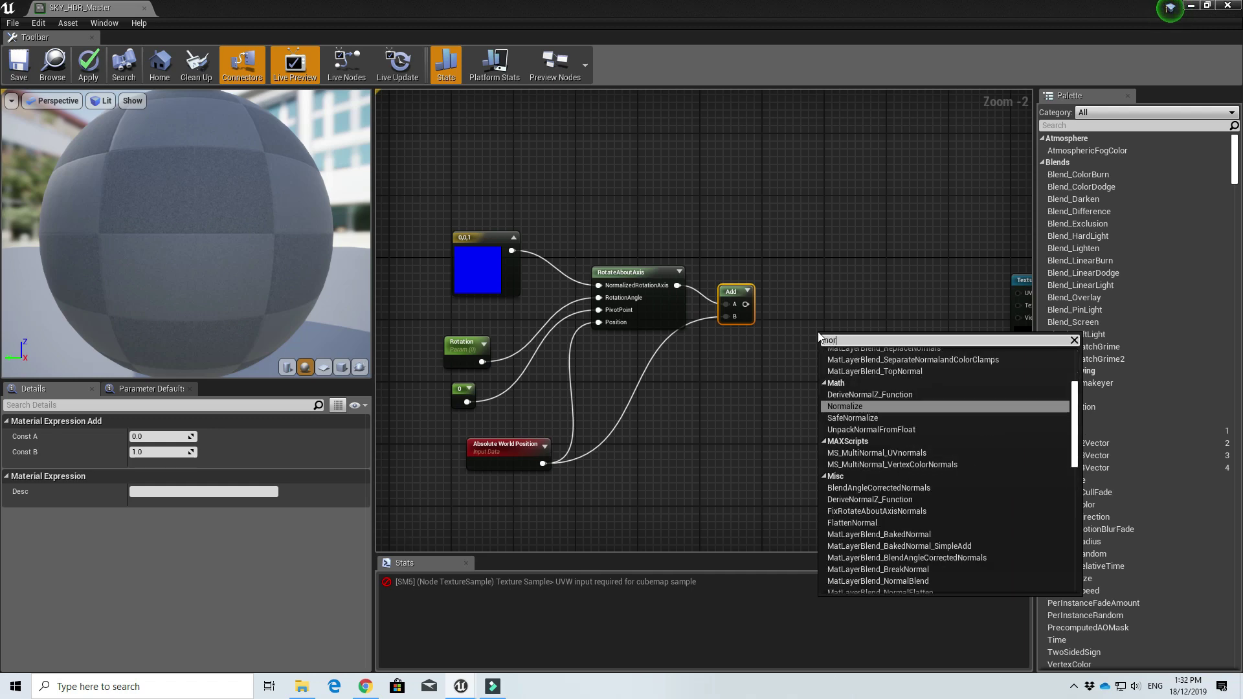
pyautogui.press('Return')
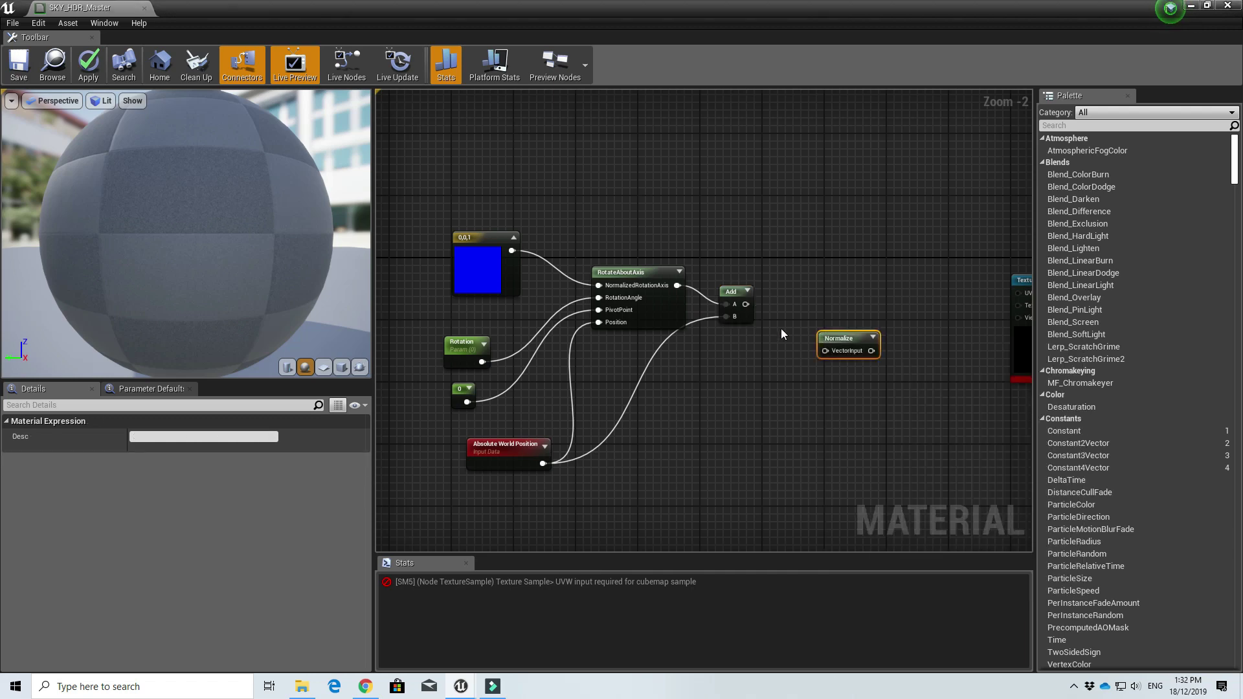
pyautogui.moveTo(746, 303); pyautogui.dragTo(752, 307)
pyautogui.moveTo(821, 350); pyautogui.dragTo(880, 280)
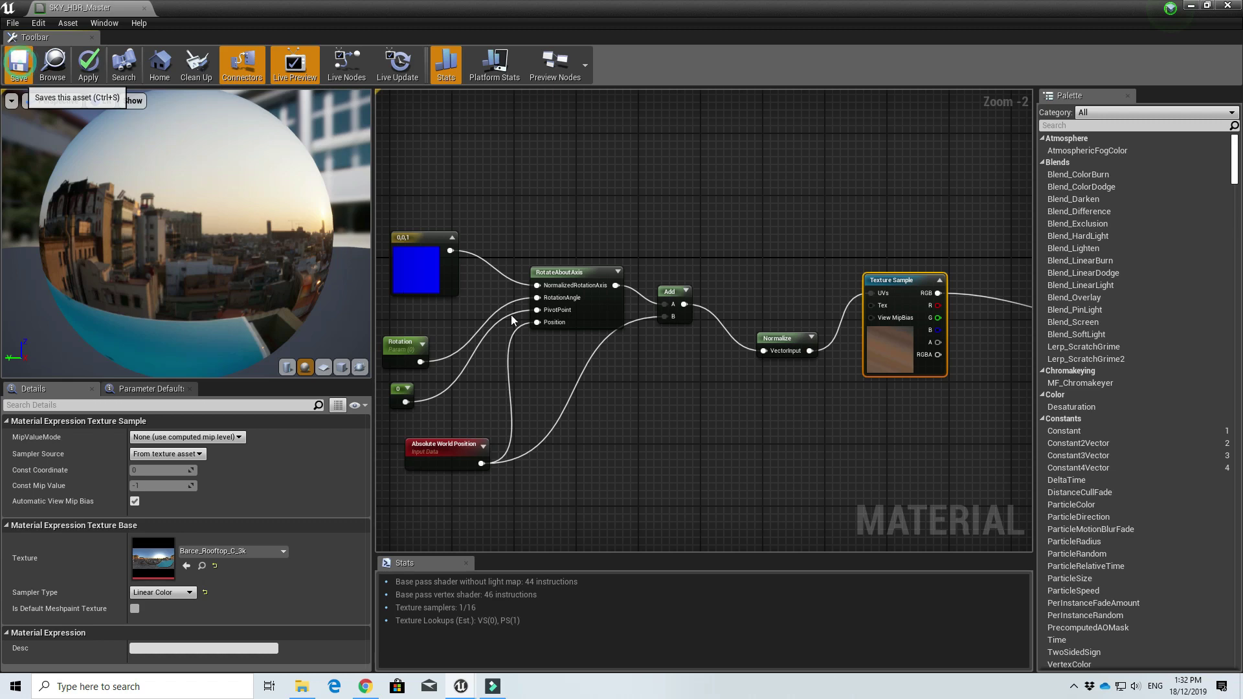
# Save SKY_HDR_Master and shift the material output node further right.
pyautogui.click(19, 63)
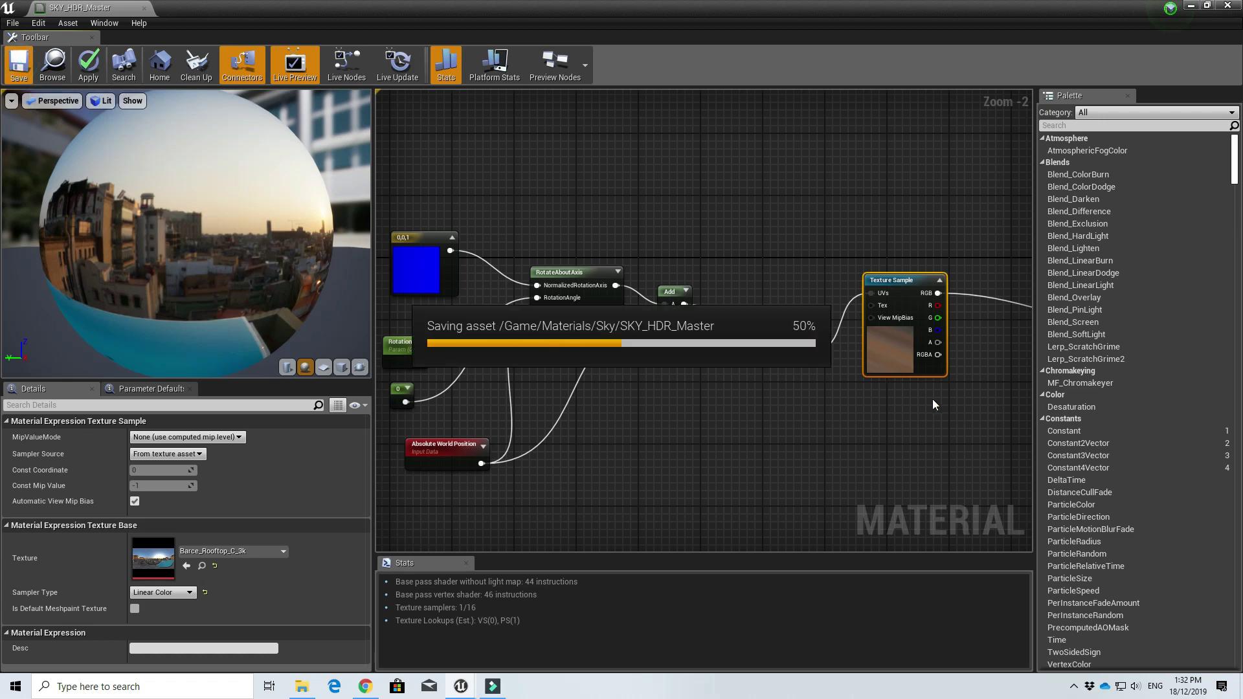
pyautogui.scroll(-2, 931, 399)
pyautogui.moveTo(928, 417); pyautogui.dragTo(735, 421, button='right')
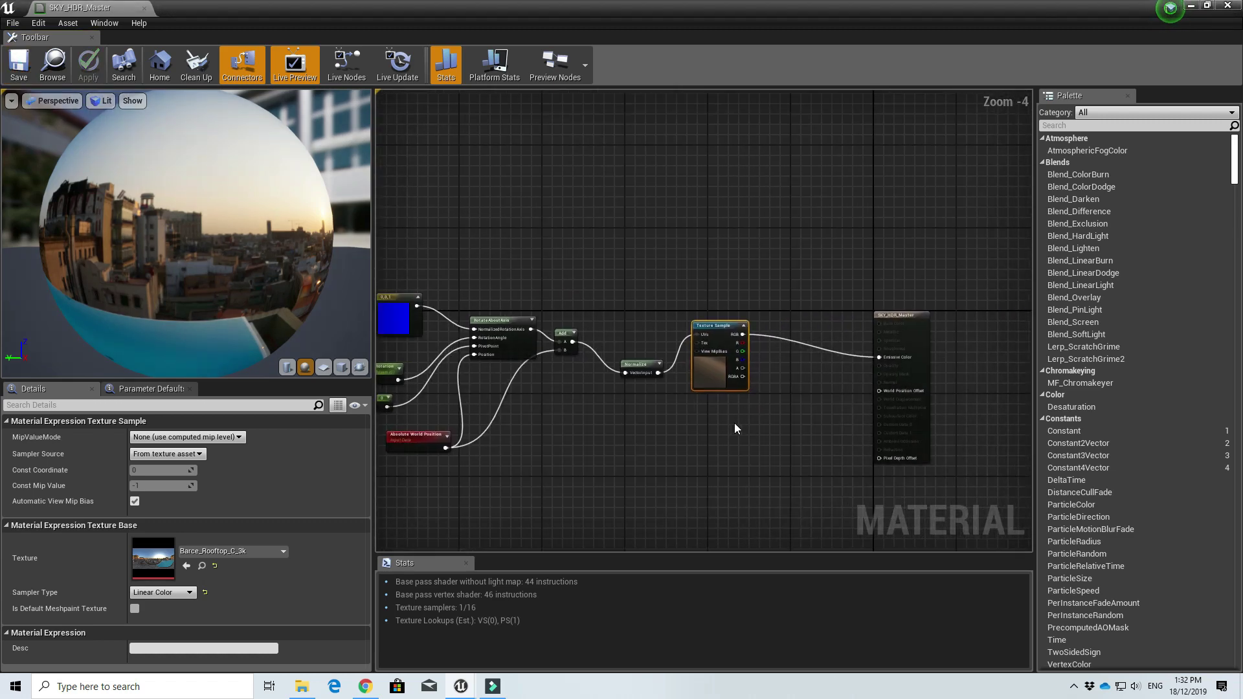
pyautogui.scroll(2, 794, 427)
pyautogui.moveTo(930, 259); pyautogui.dragTo(991, 259)
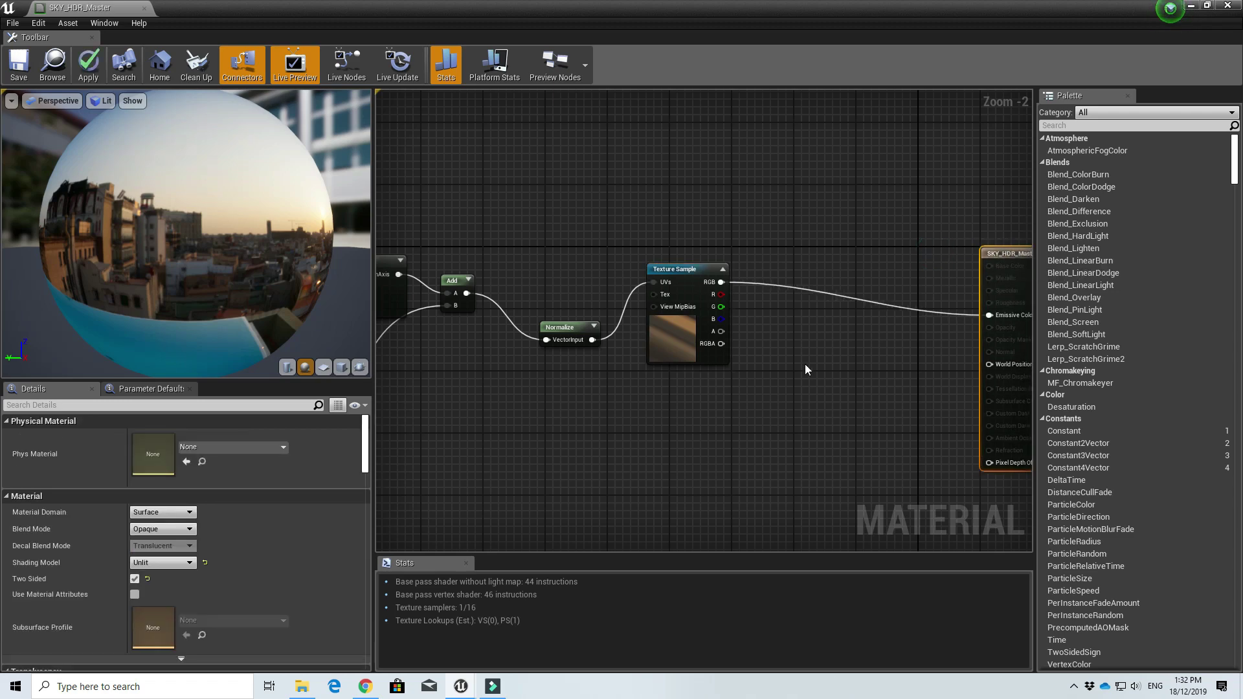
# Add a Multiply node to the graph.
pyautogui.rightClick(806, 367)
pyautogui.write('multiply')
pyautogui.press('Return')
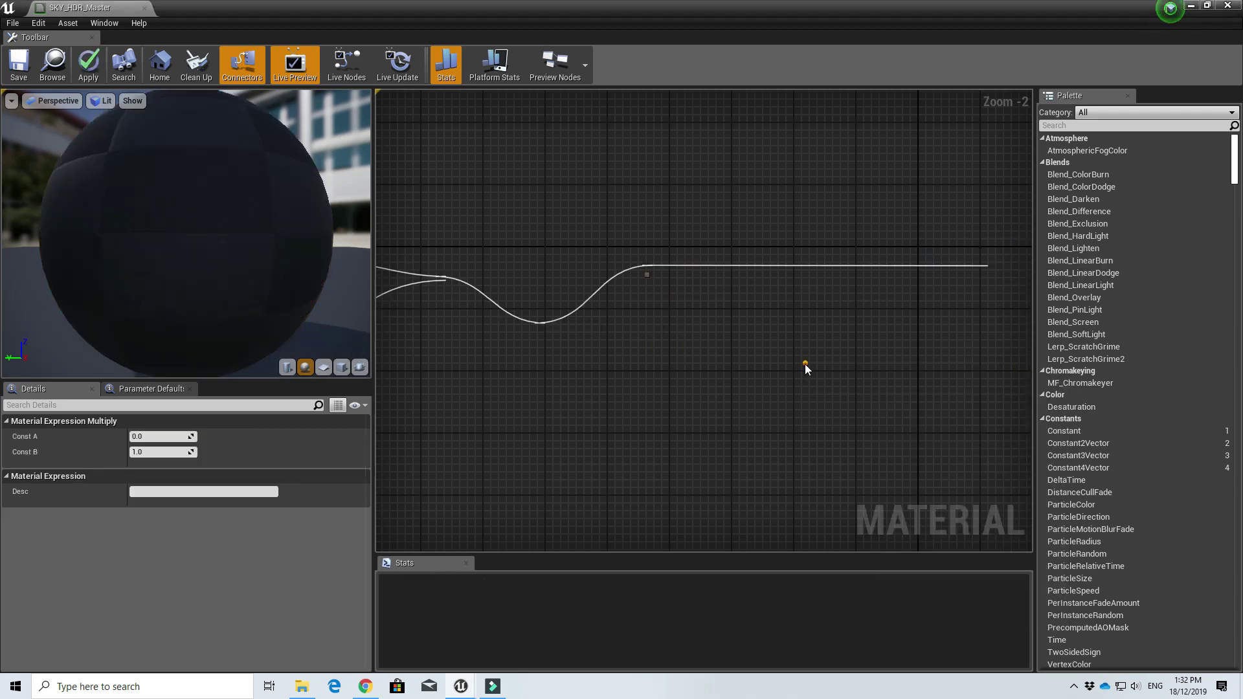
# Add a second Multiply node fed by the Texture Sample RGB on input A.
pyautogui.moveTo(814, 374); pyautogui.dragTo(780, 343)
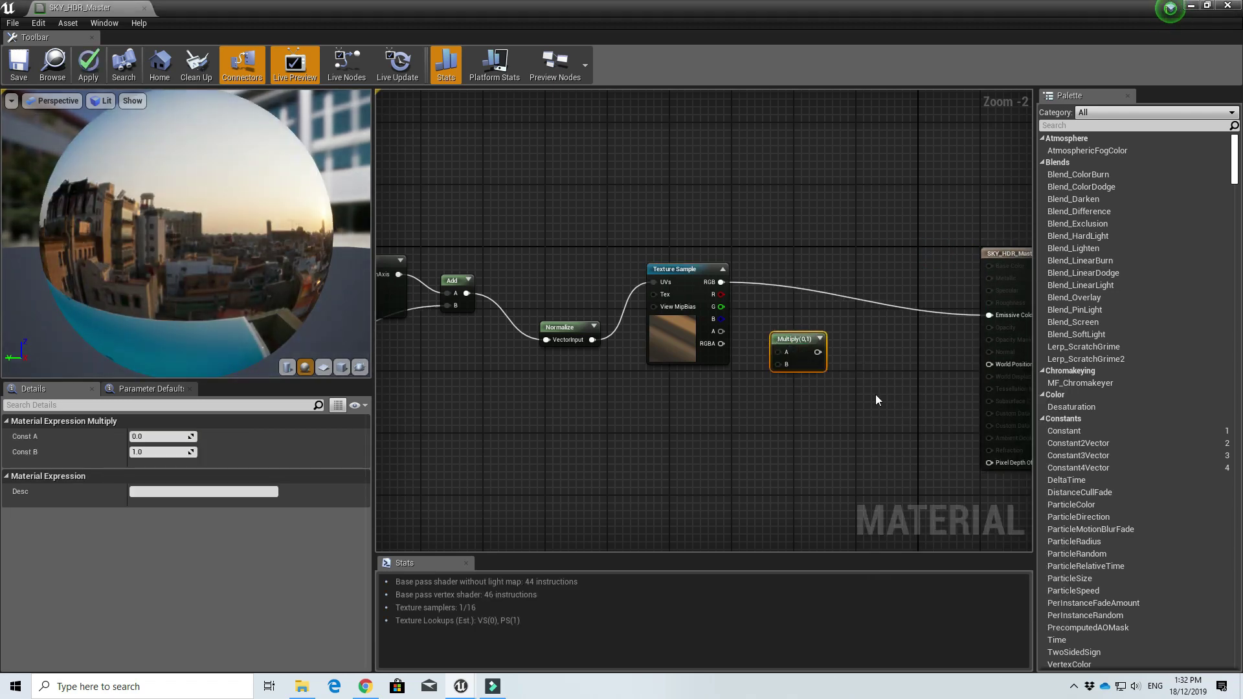
pyautogui.rightClick(876, 396)
pyautogui.write('multiply')
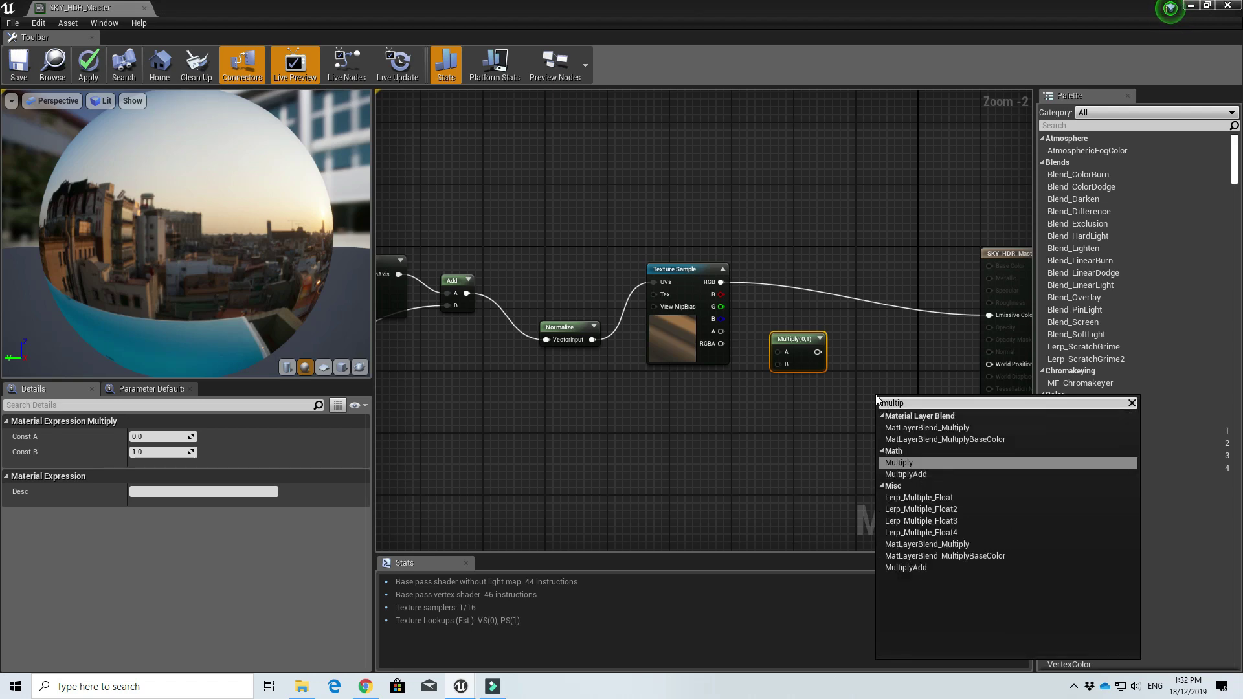
pyautogui.press('Return')
pyautogui.moveTo(893, 396); pyautogui.dragTo(882, 381)
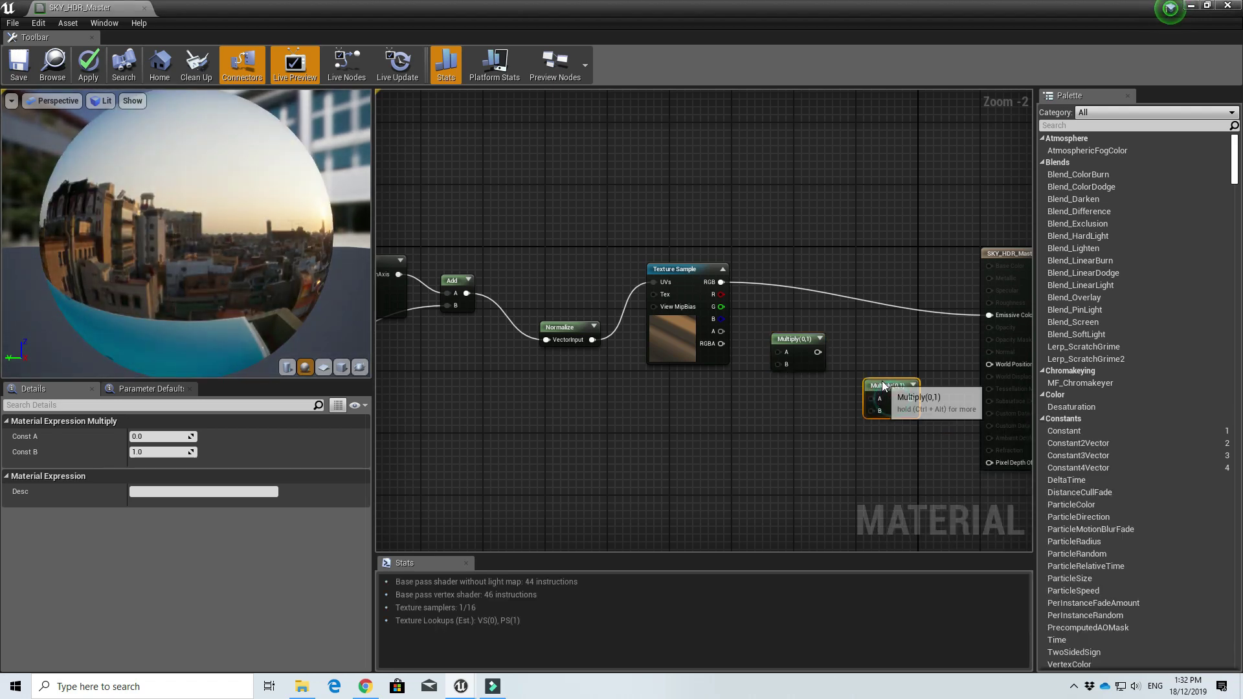
pyautogui.moveTo(720, 282); pyautogui.dragTo(748, 410)
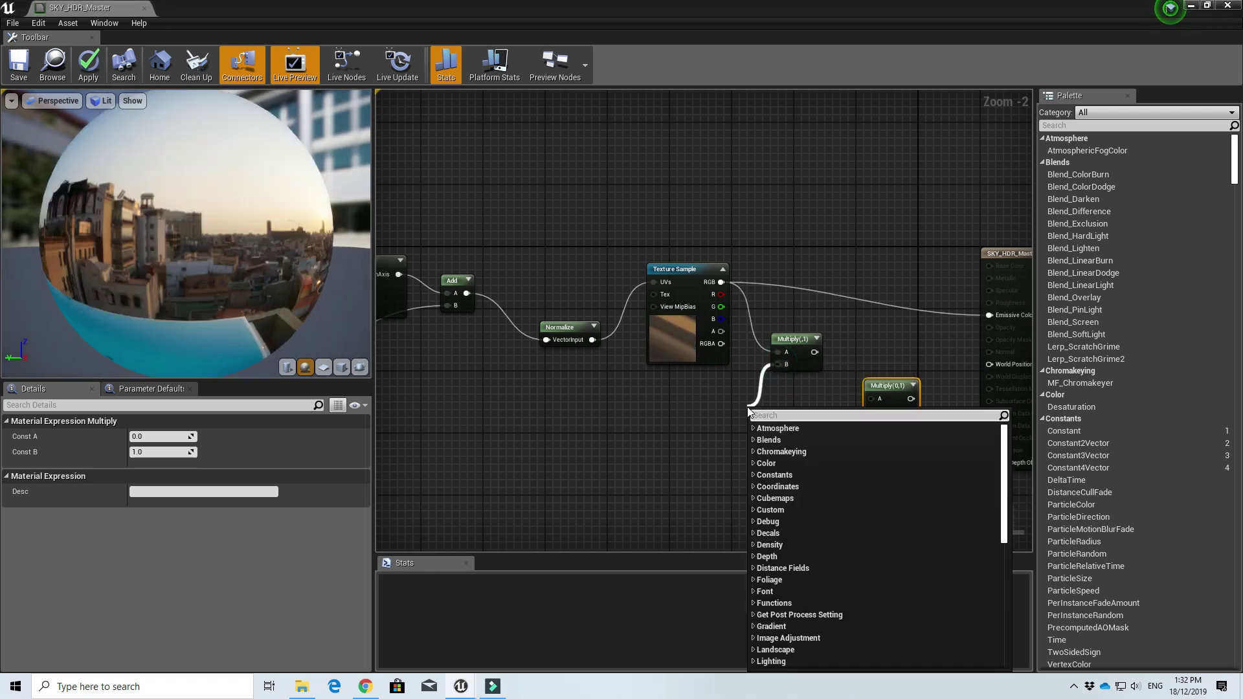
# Put a white Constant3Vector on Multiply B and convert it to a parameter named Tint.
pyautogui.write('constant3')
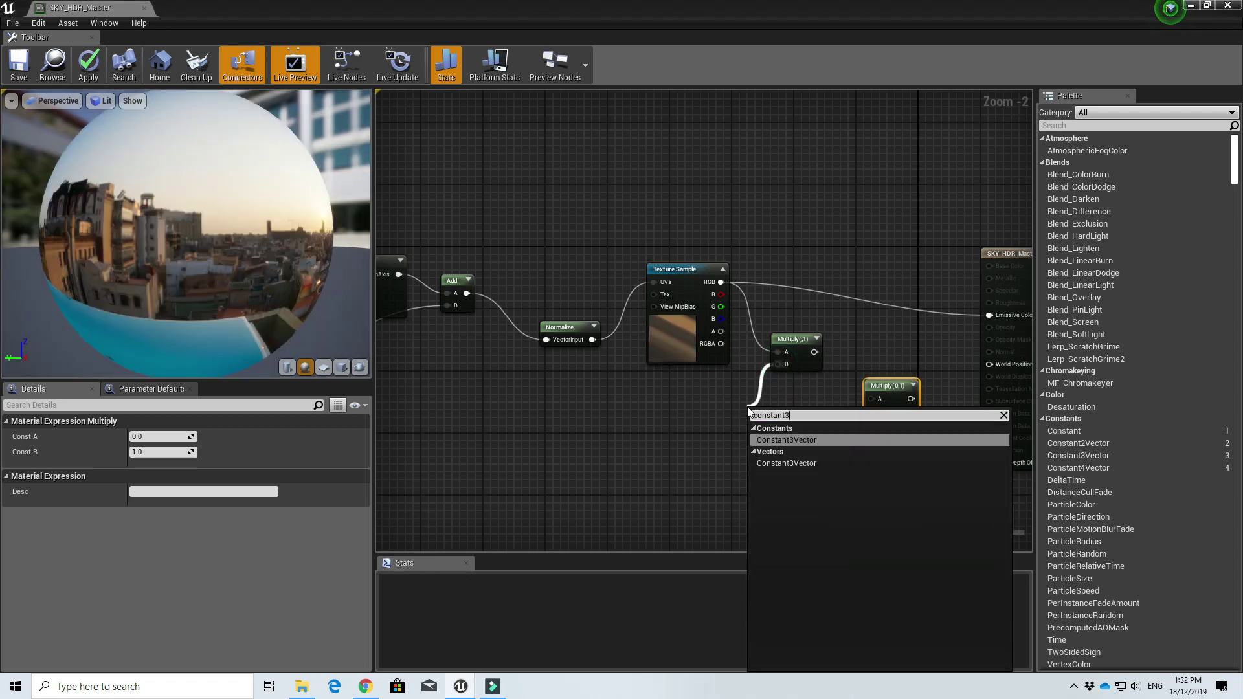
pyautogui.press('Return')
pyautogui.moveTo(749, 413); pyautogui.dragTo(680, 409)
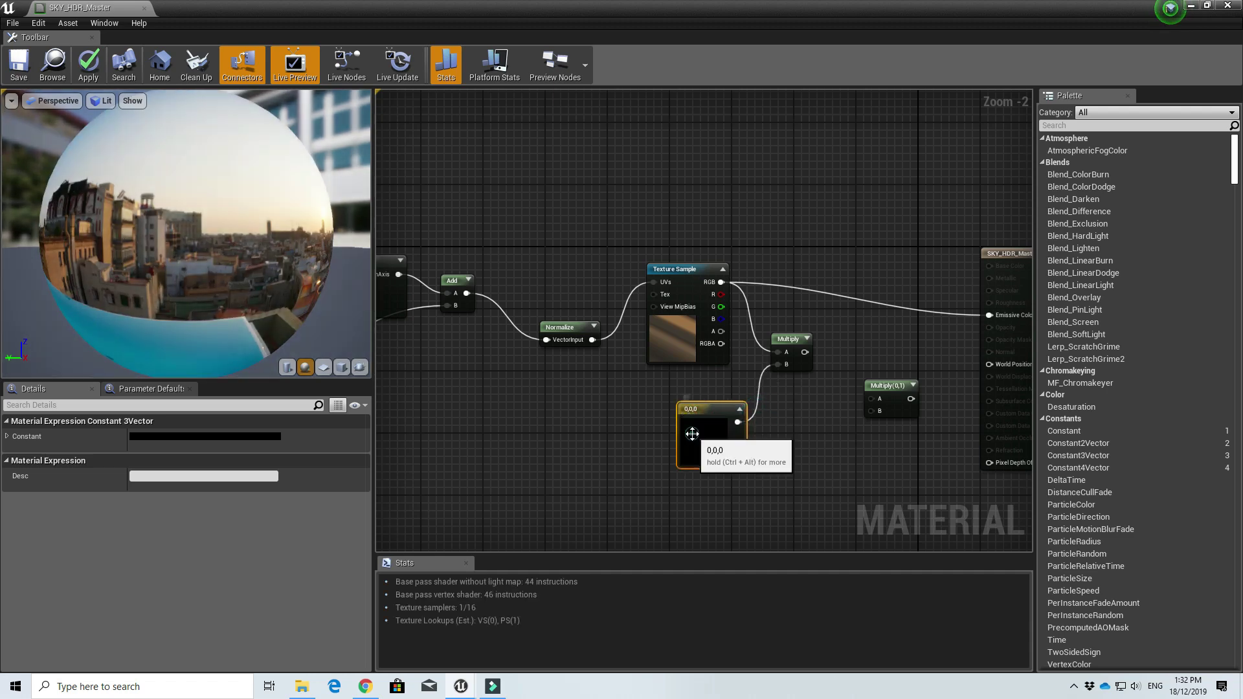
pyautogui.doubleClick(691, 435)
pyautogui.moveTo(894, 435); pyautogui.dragTo(885, 374)
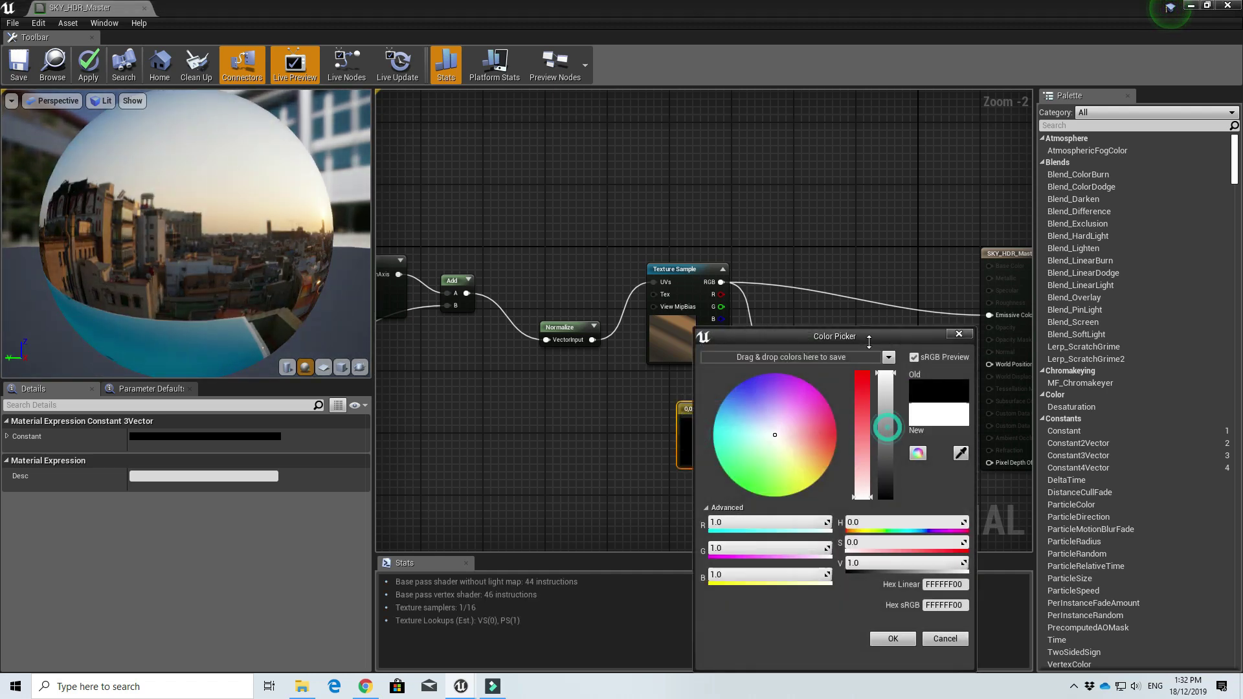
pyautogui.click(887, 641)
pyautogui.rightClick(713, 426)
pyautogui.click(764, 430)
pyautogui.write('Tint')
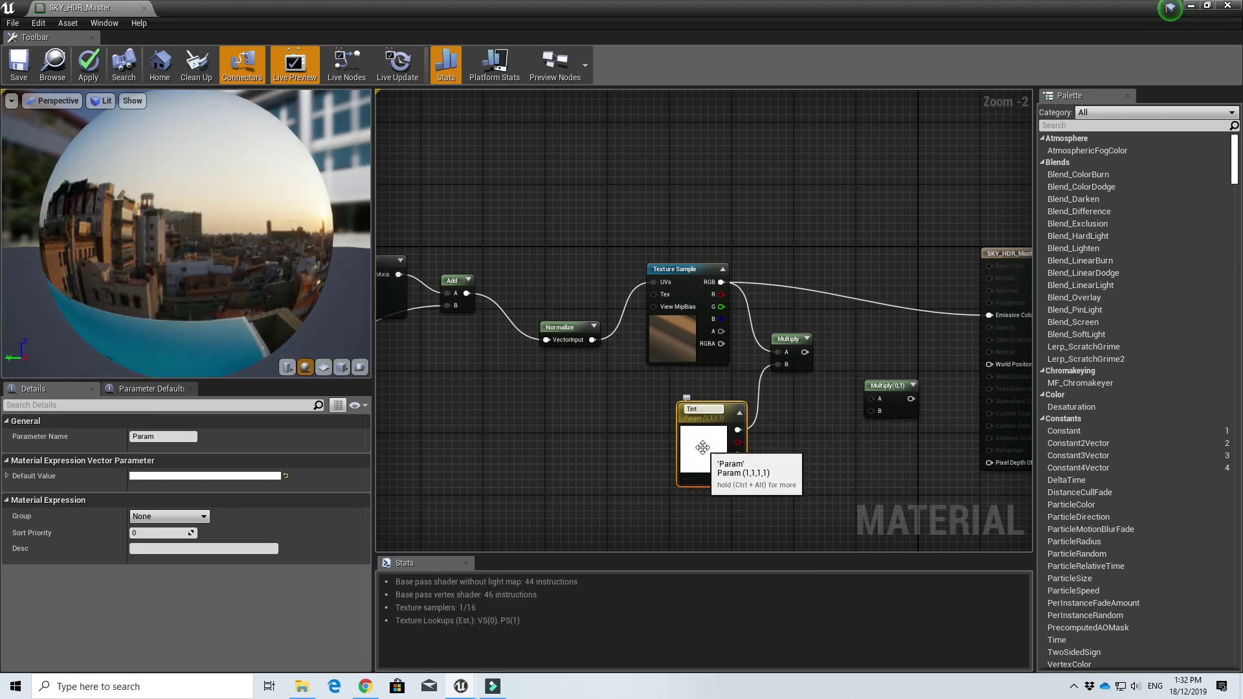
pyautogui.press('Return')
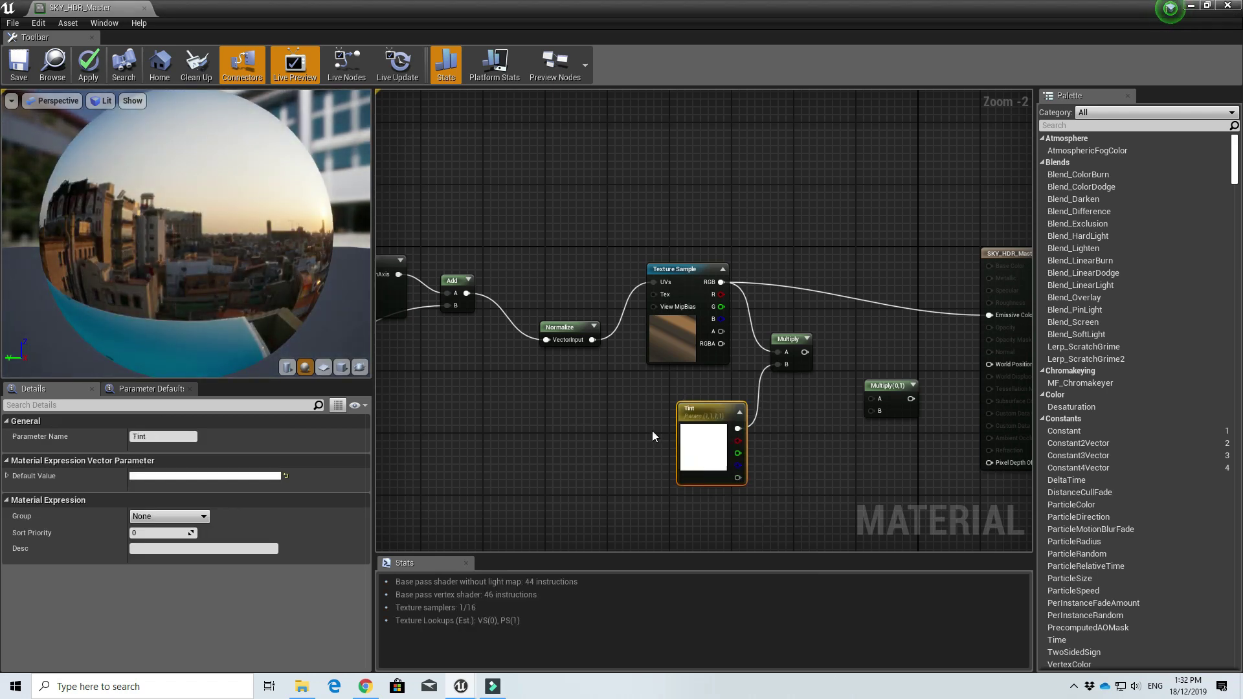
# Try light and stronger pink colours for the Tint.
pyautogui.doubleClick(702, 447)
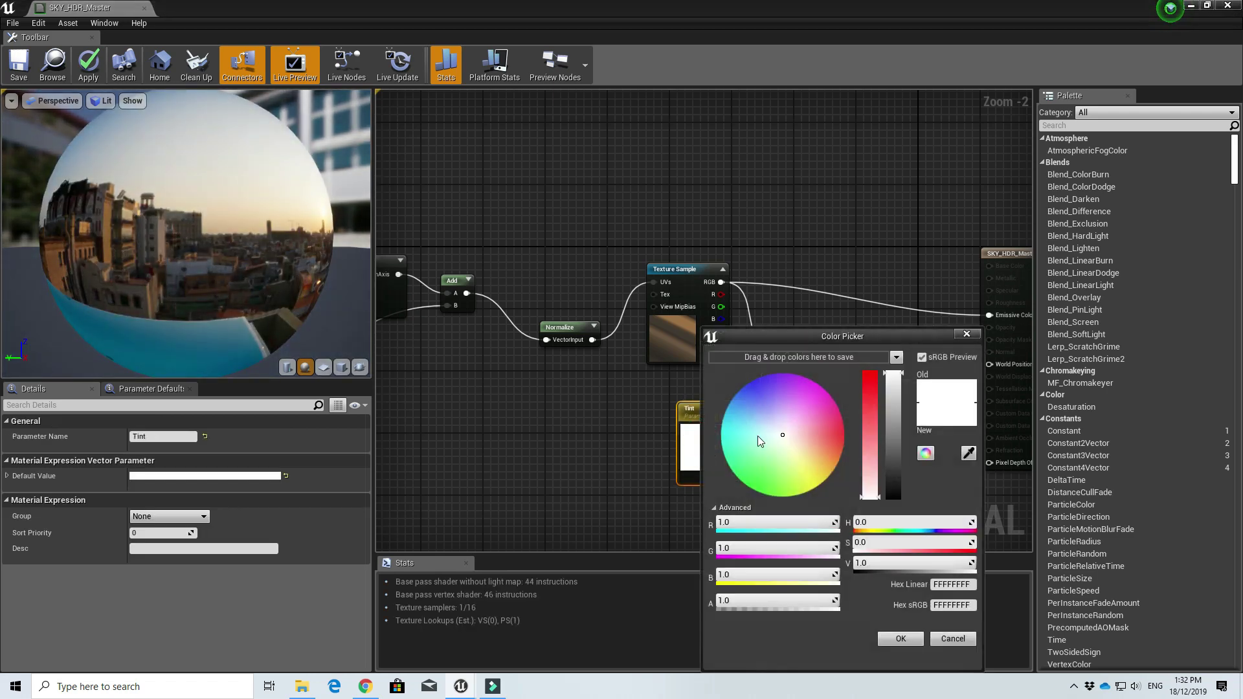
pyautogui.click(809, 440)
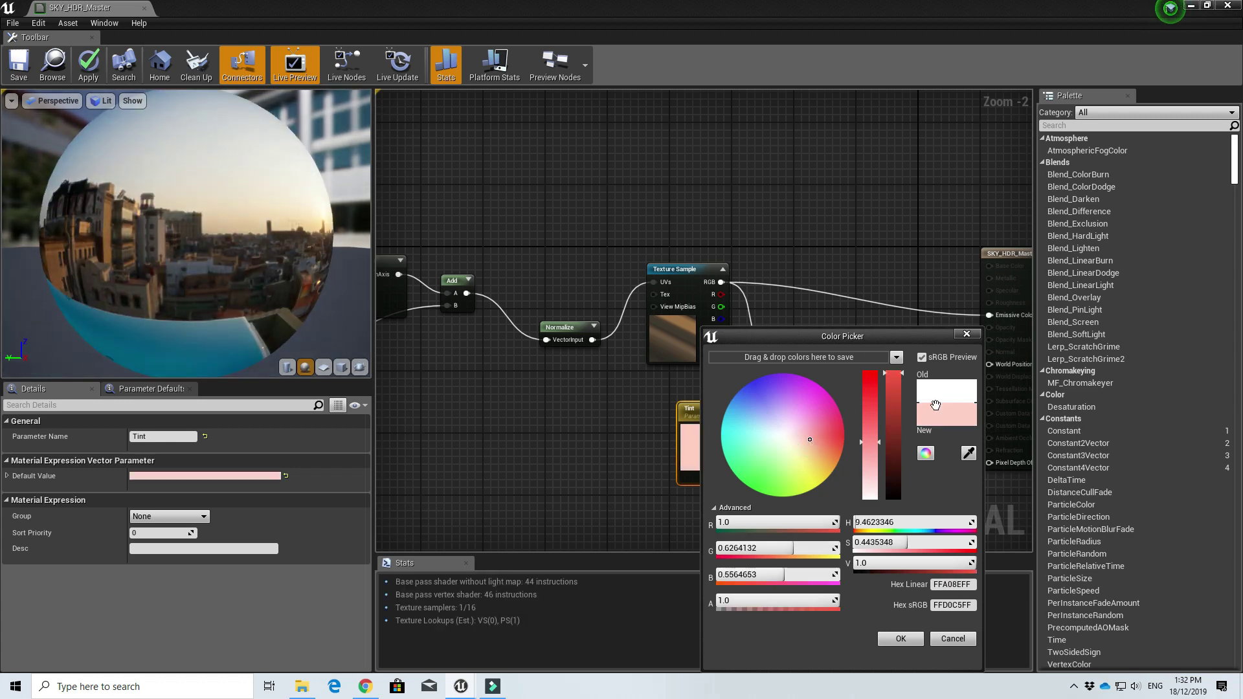
pyautogui.click(819, 440)
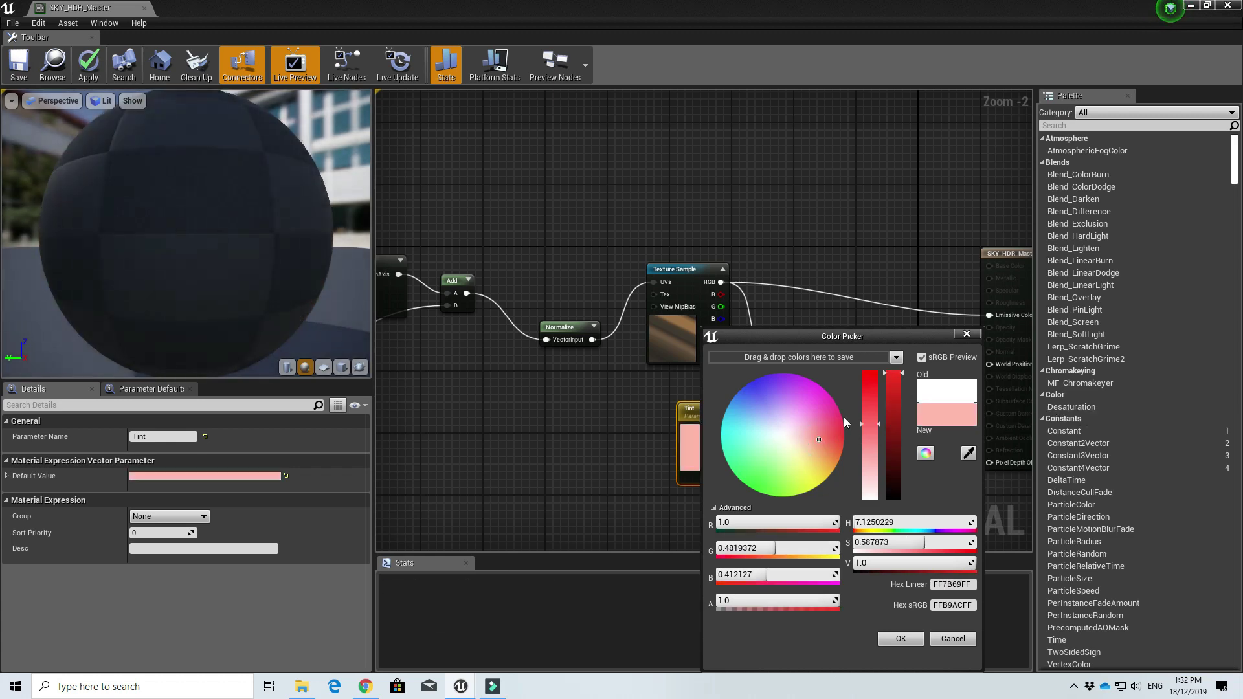
# Reset Tint to white and feed the tinted result into the other Multiply's A.
pyautogui.moveTo(872, 442); pyautogui.dragTo(873, 499)
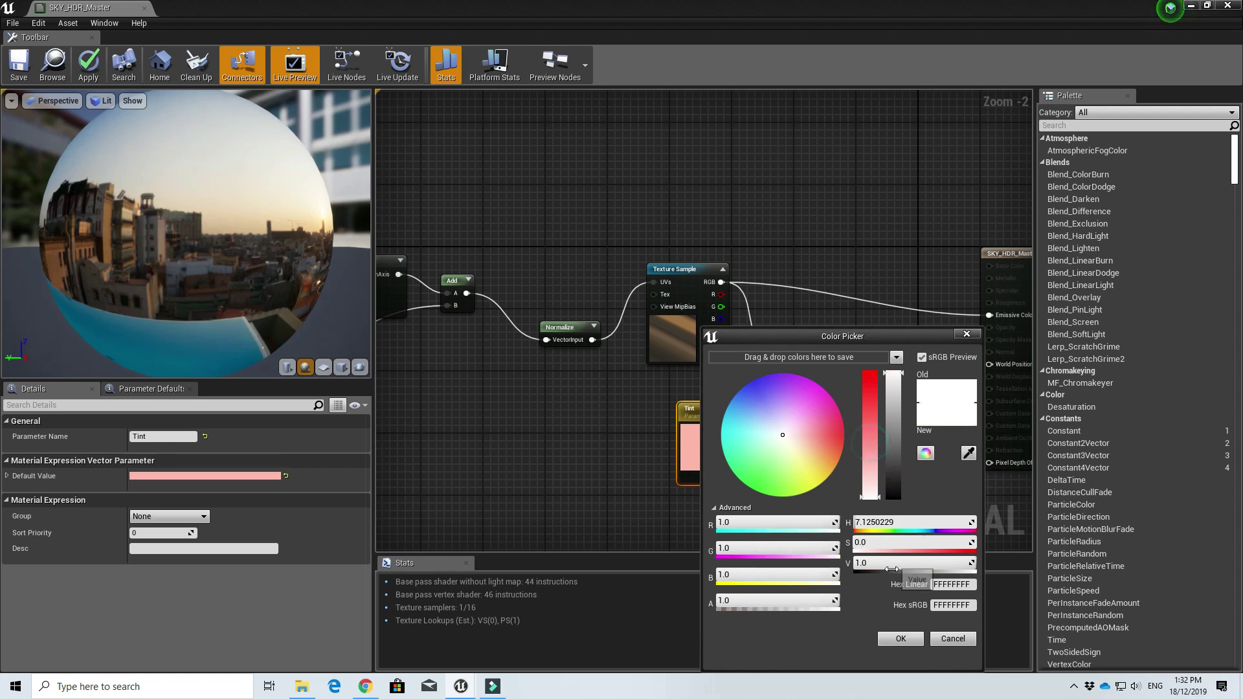
pyautogui.click(900, 639)
pyautogui.moveTo(805, 352); pyautogui.dragTo(872, 399)
# Add a Constant of 5 to that Multiply's B input.
pyautogui.rightClick(814, 455)
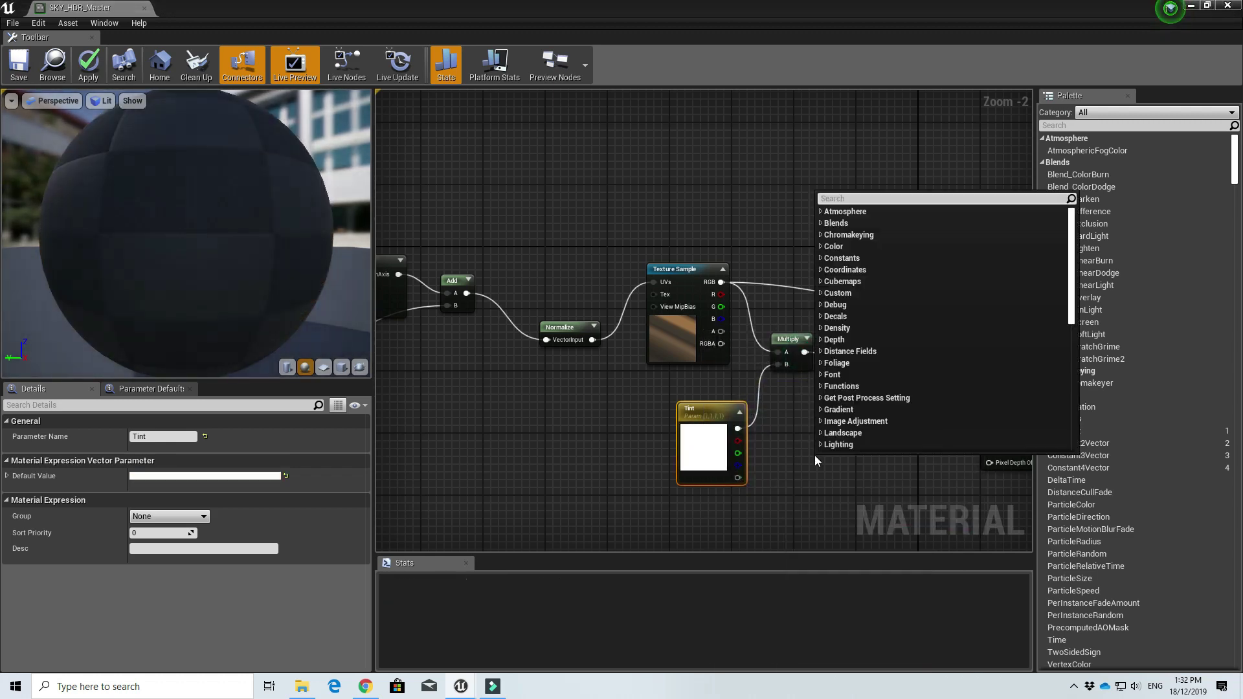
pyautogui.write('constant')
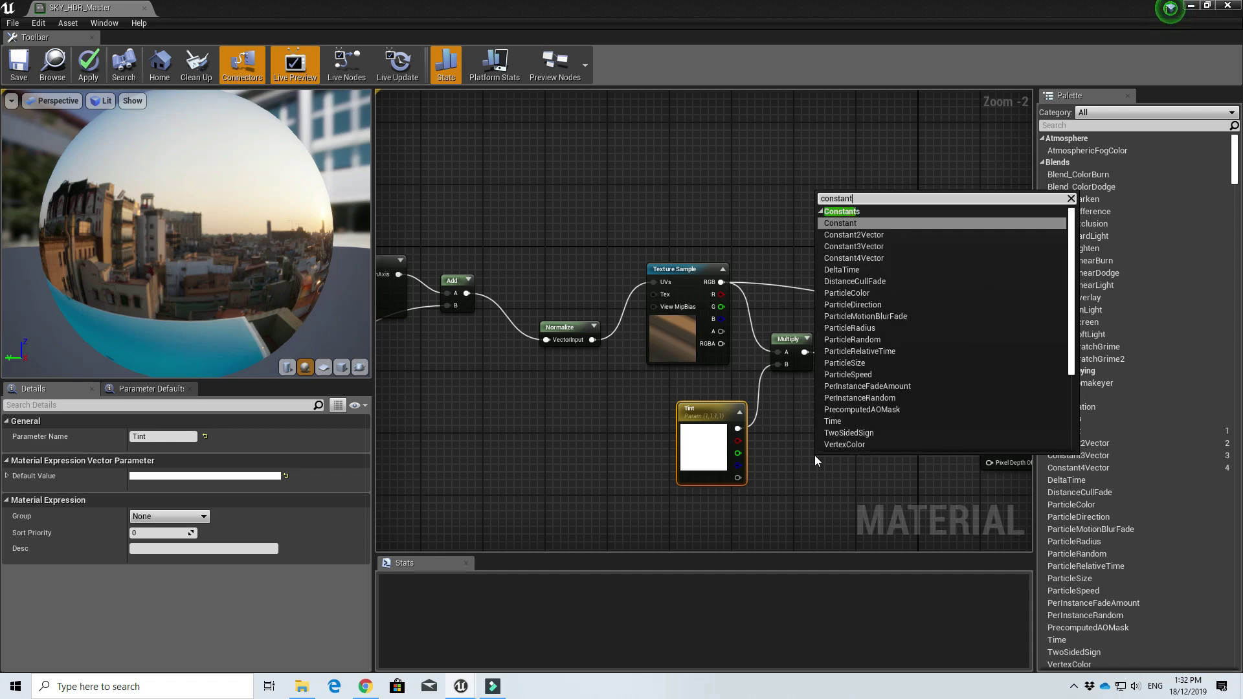
pyautogui.press('Return')
pyautogui.moveTo(831, 474); pyautogui.dragTo(871, 410)
pyautogui.click(162, 437)
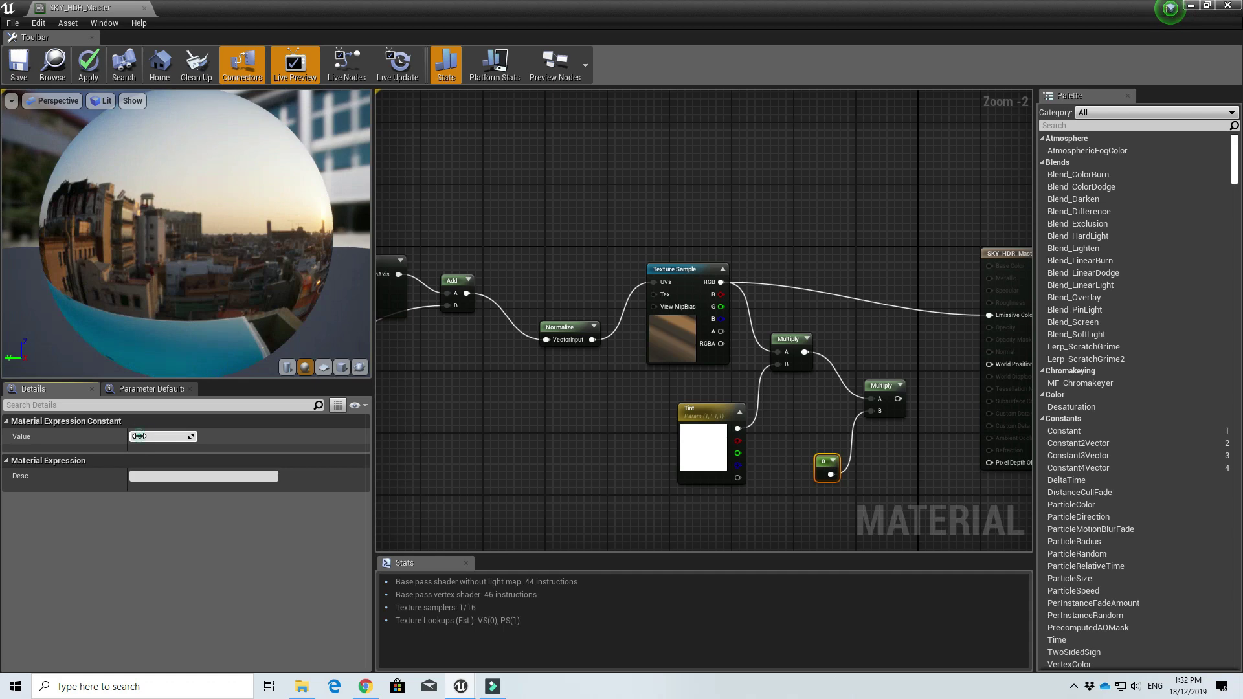
pyautogui.write('5')
pyautogui.press('Return')
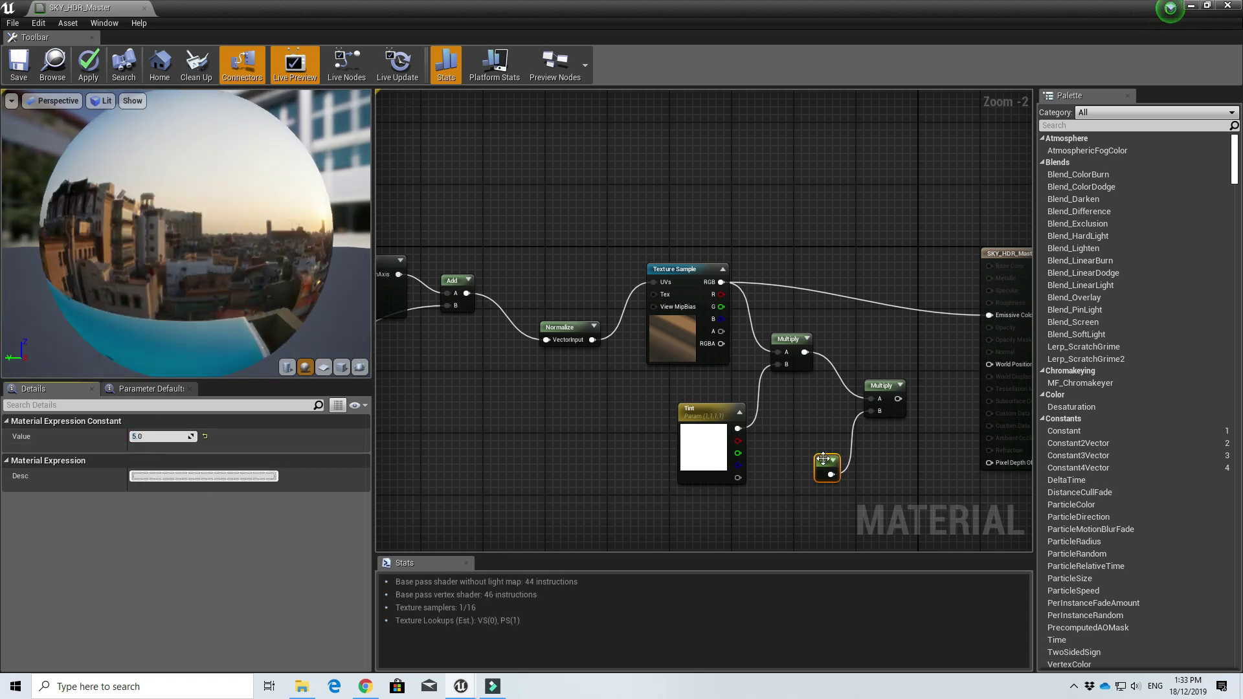
# Convert the constant 5 into a scalar parameter named Brightness.
pyautogui.rightClick(828, 465)
pyautogui.click(883, 231)
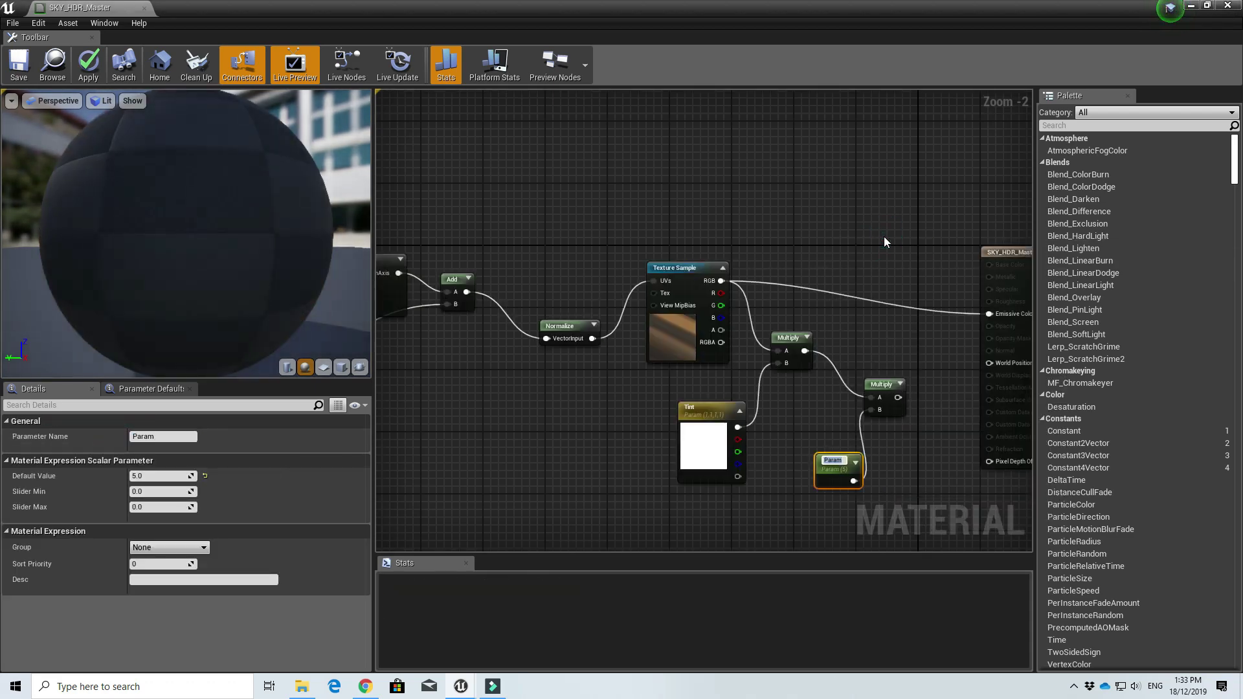
pyautogui.write('Emissive powe')
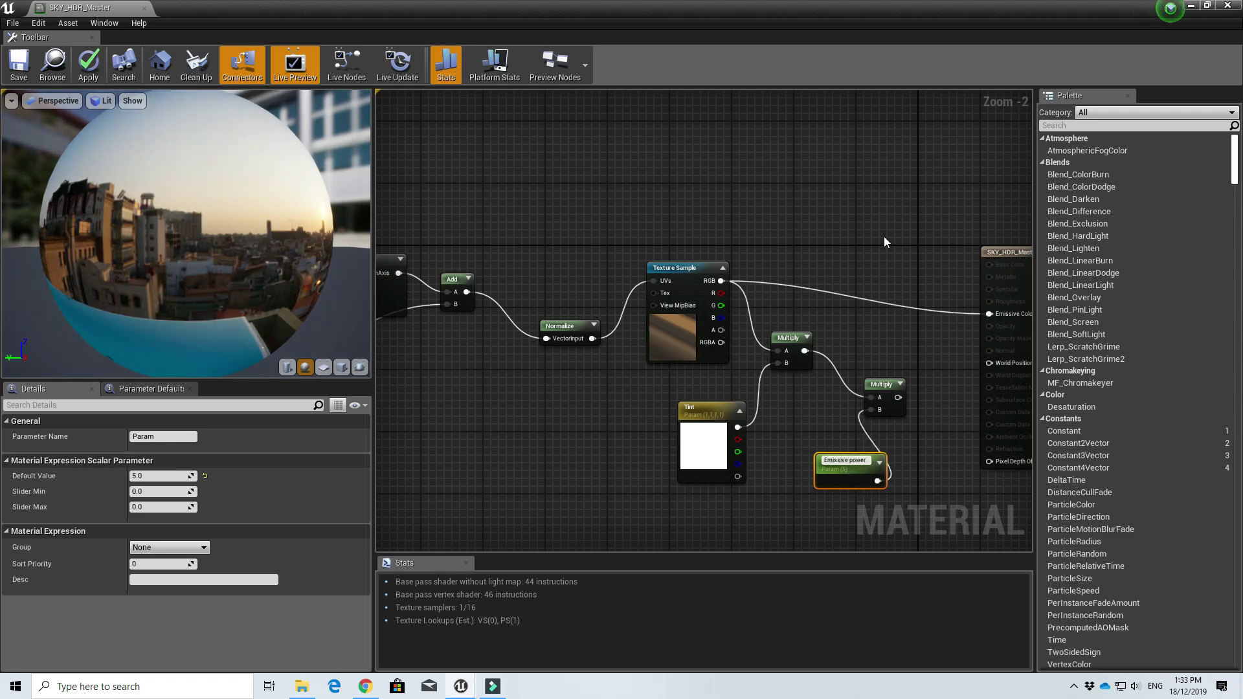
pyautogui.hotkey('ctrl', 'a')
pyautogui.press('BackSpace')
pyautogui.write('Brightness')
pyautogui.press('Return')
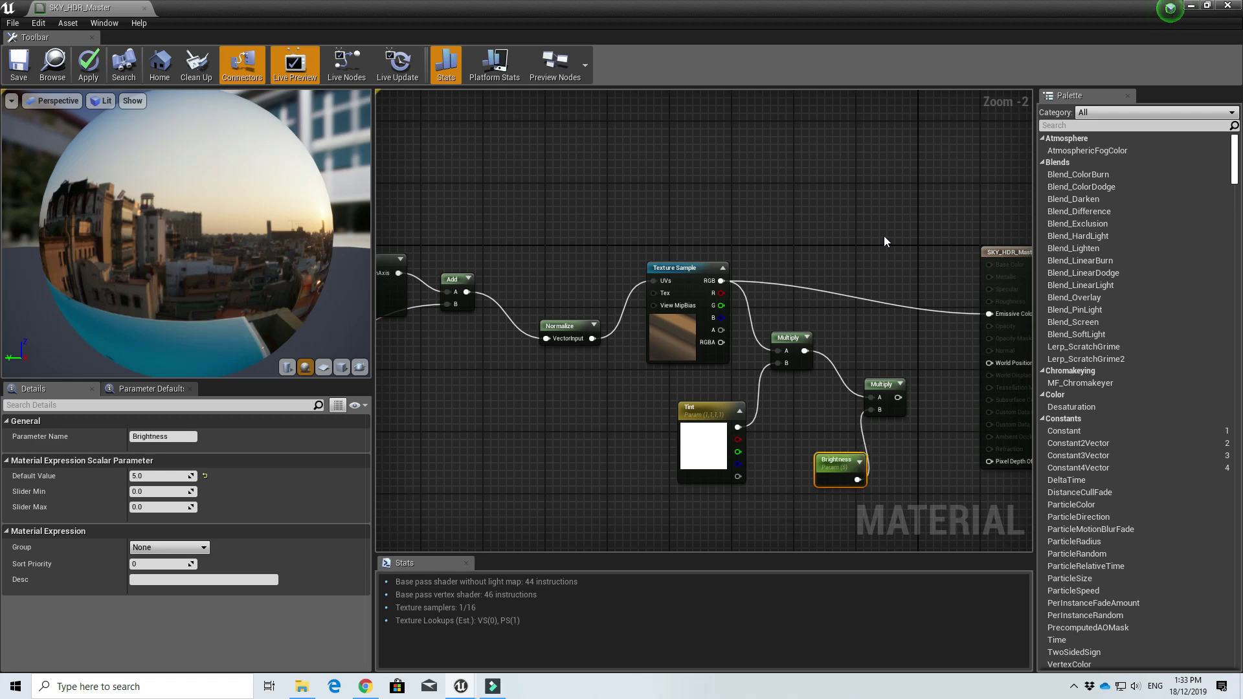
# Wire the Multiply output into Emissive Color, then save and close the material.
pyautogui.moveTo(898, 398); pyautogui.dragTo(989, 314)
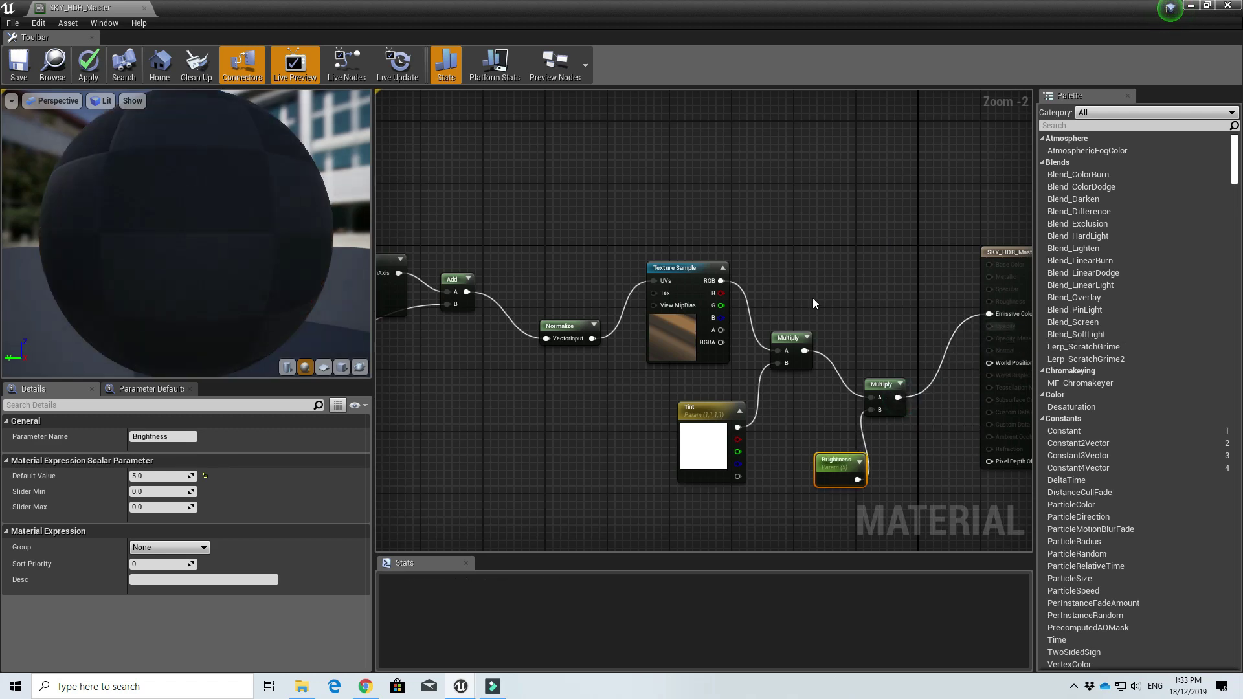
pyautogui.click(11, 54)
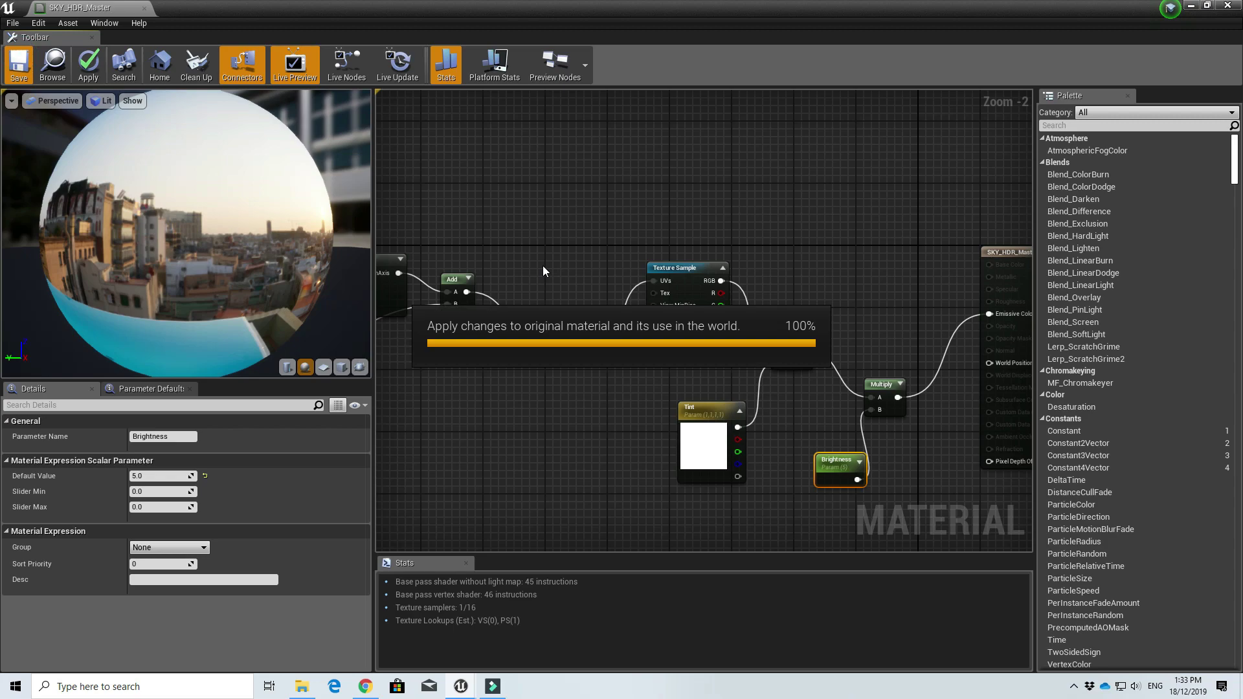
pyautogui.click(1227, 5)
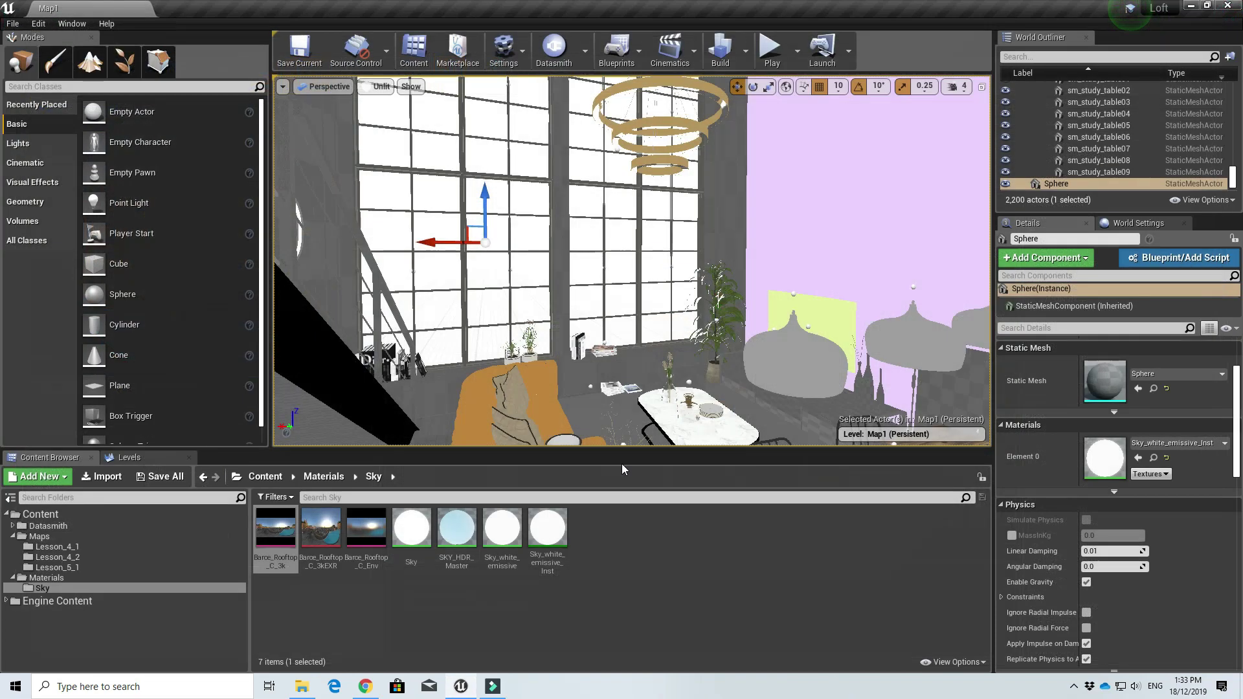
# Create SKY_HDR_Master_Inst and apply it to the sky sphere's Element 0.
pyautogui.rightClick(460, 536)
pyautogui.click(509, 264)
pyautogui.click(735, 544)
pyautogui.moveTo(506, 536); pyautogui.dragTo(1101, 461)
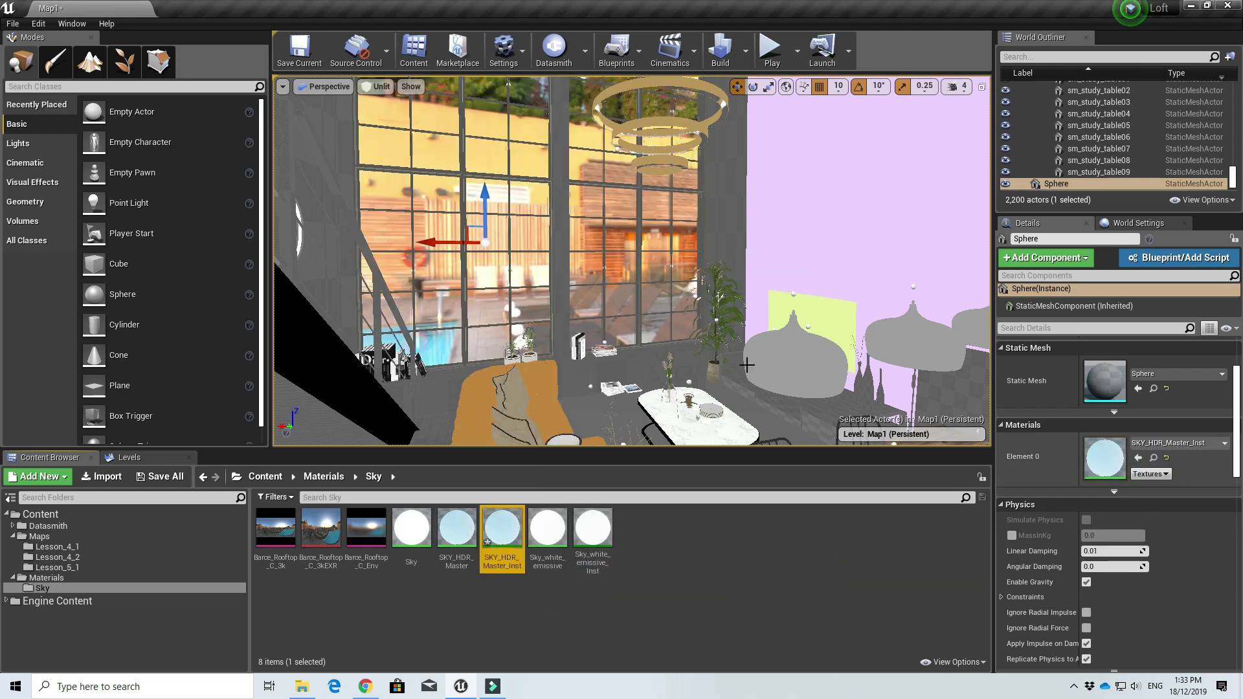
pyautogui.moveTo(549, 201); pyautogui.dragTo(499, 204, button='right')
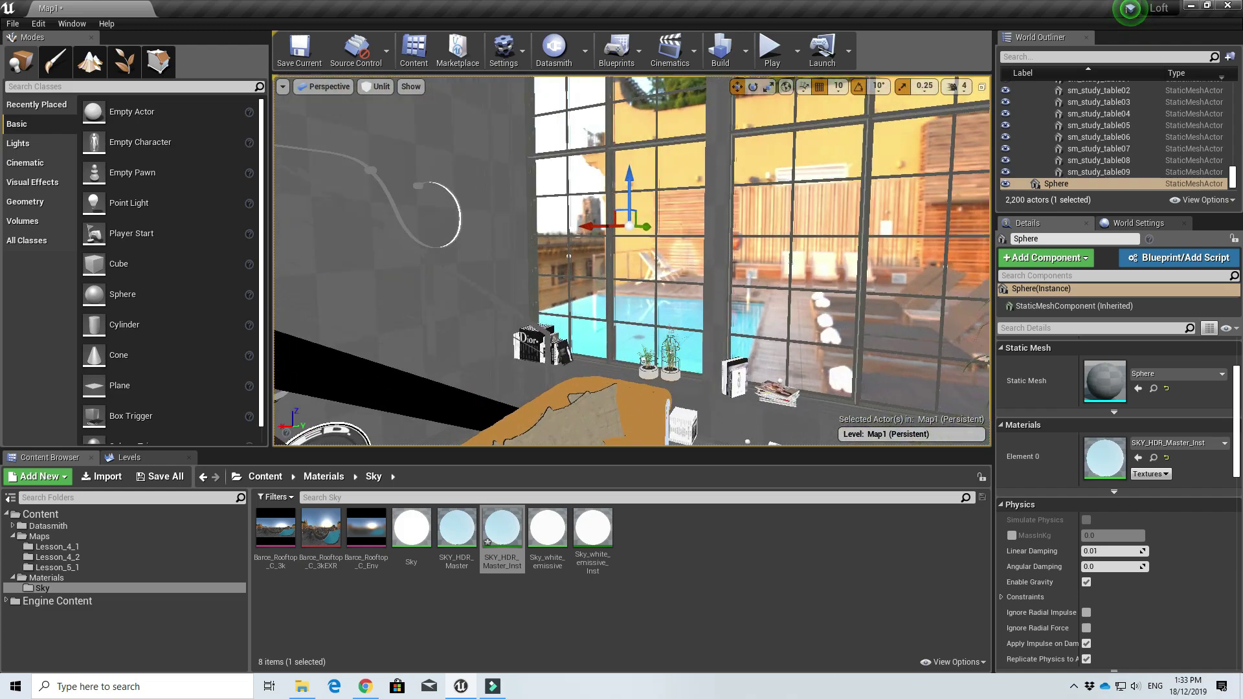
# Override the instance's Rotation parameter, raising it to about 0.55.
pyautogui.doubleClick(1110, 459)
pyautogui.moveTo(770, 2); pyautogui.dragTo(481, 269)
pyautogui.click(696, 524)
pyautogui.moveTo(665, 287); pyautogui.dragTo(490, 306)
pyautogui.moveTo(550, 544); pyautogui.dragTo(641, 544)
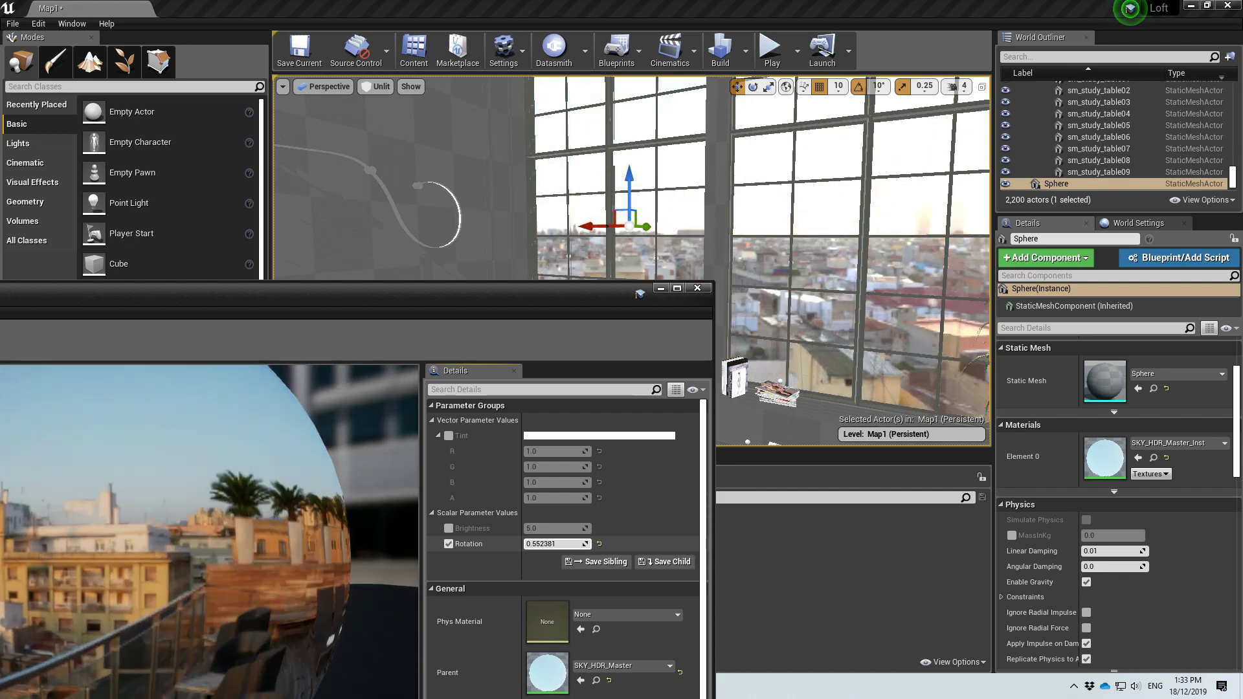
# Override the instance's Brightness, trying 10 before settling on 5.
pyautogui.click(449, 529)
pyautogui.click(541, 530)
pyautogui.write('10')
pyautogui.press('Return')
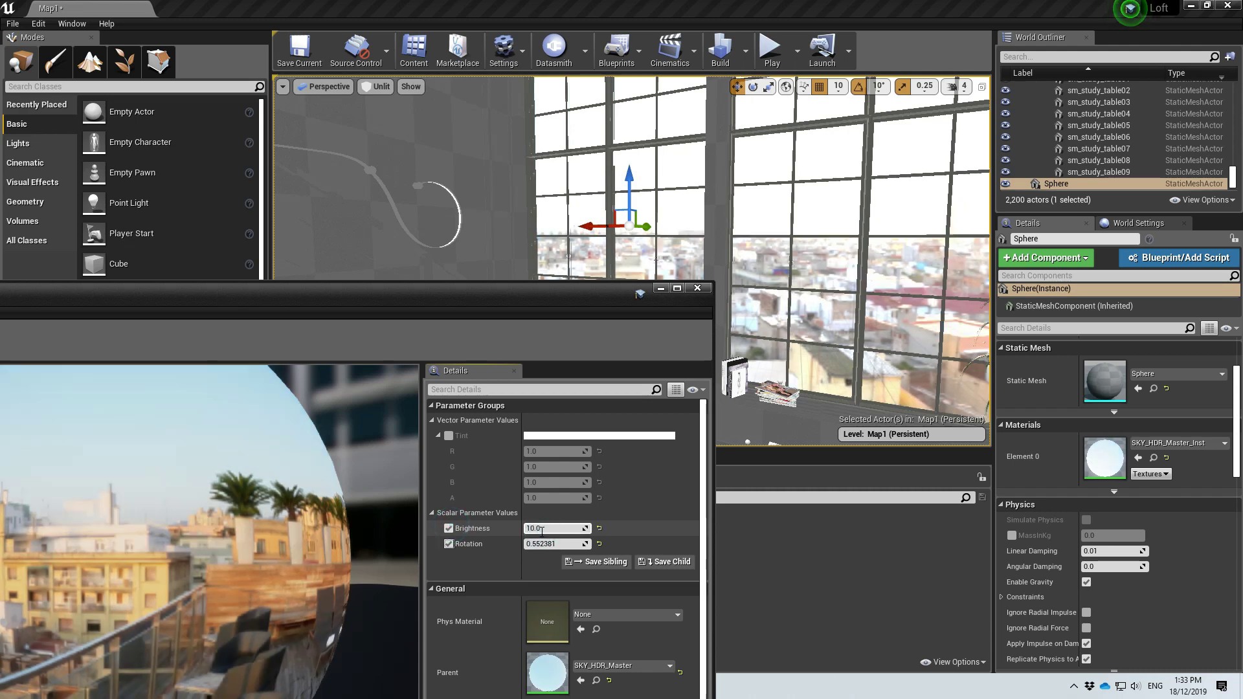
pyautogui.press('Return')
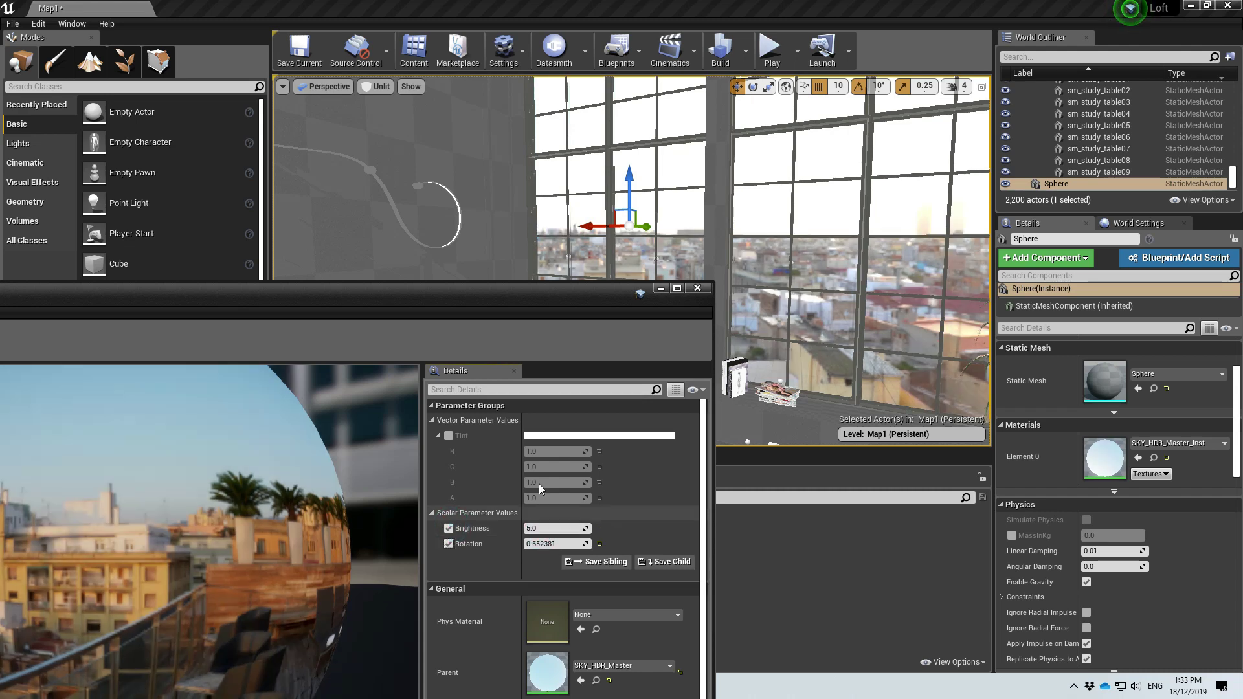
# Override the instance's Tint with a warm peach colour.
pyautogui.click(449, 436)
pyautogui.click(580, 437)
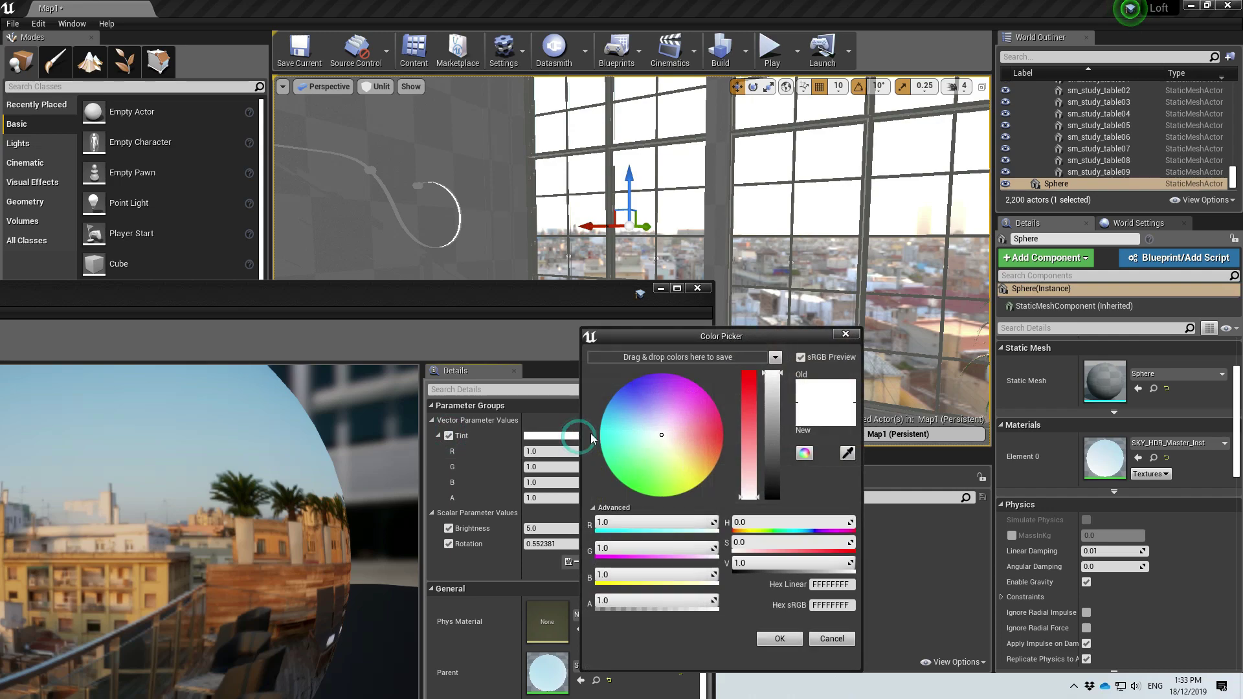
pyautogui.click(692, 451)
pyautogui.click(695, 449)
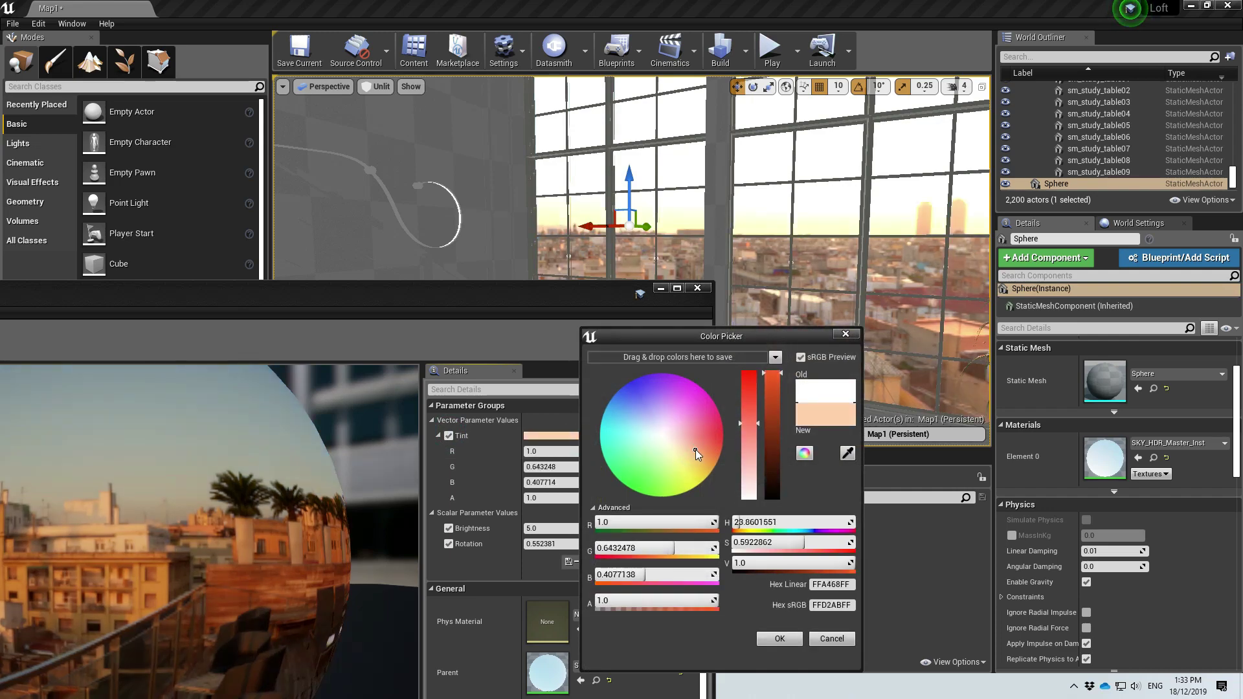
pyautogui.click(775, 639)
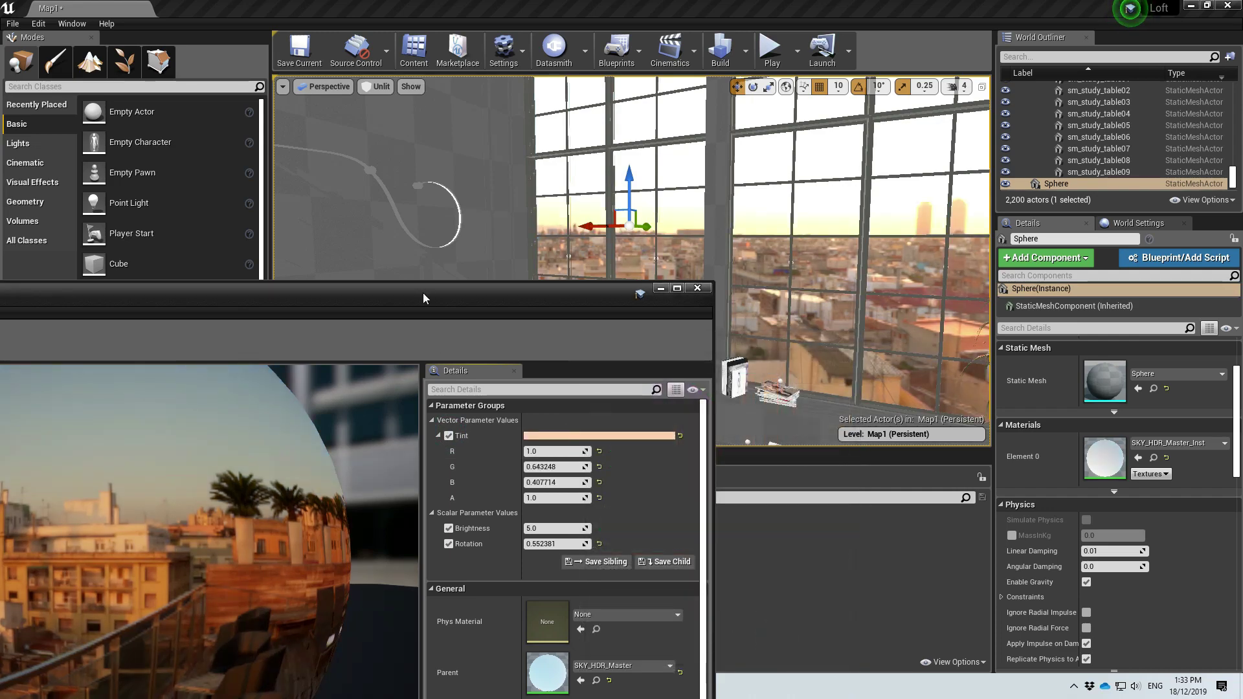
# Close the instance editor and bring the SKY_EXR_Master node graph into view.
pyautogui.moveTo(422, 293); pyautogui.dragTo(895, 184)
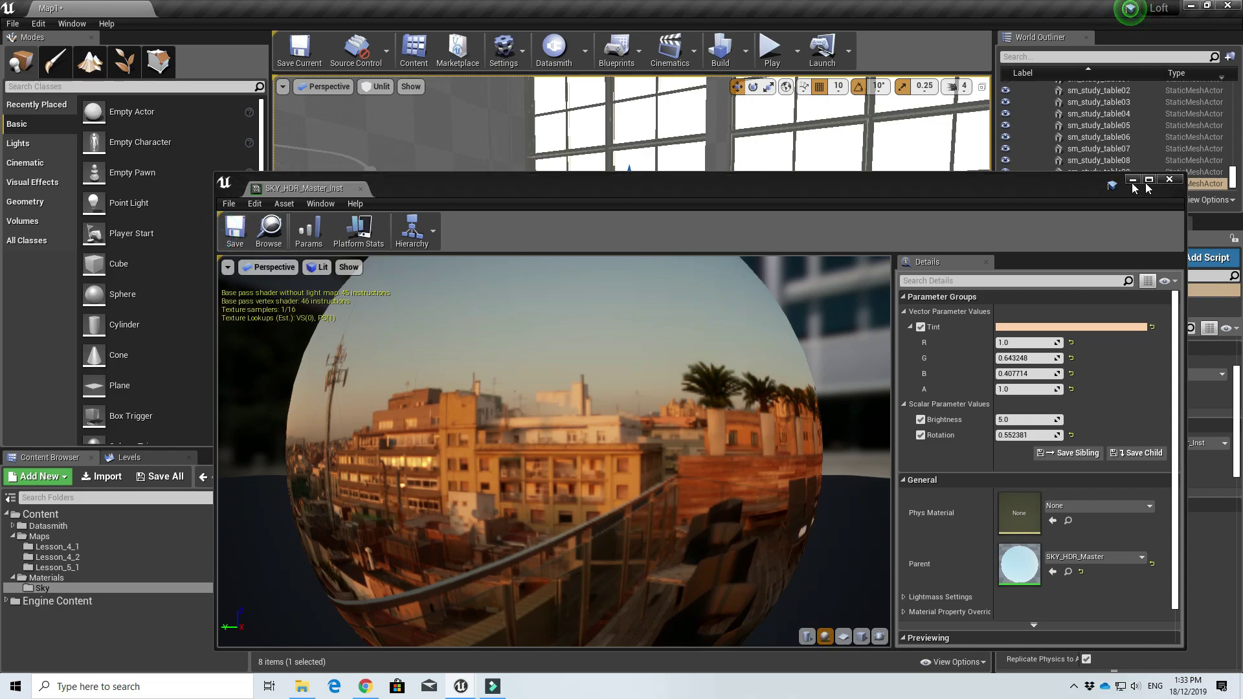
pyautogui.click(1178, 180)
pyautogui.moveTo(777, 324); pyautogui.dragTo(448, 162, button='right')
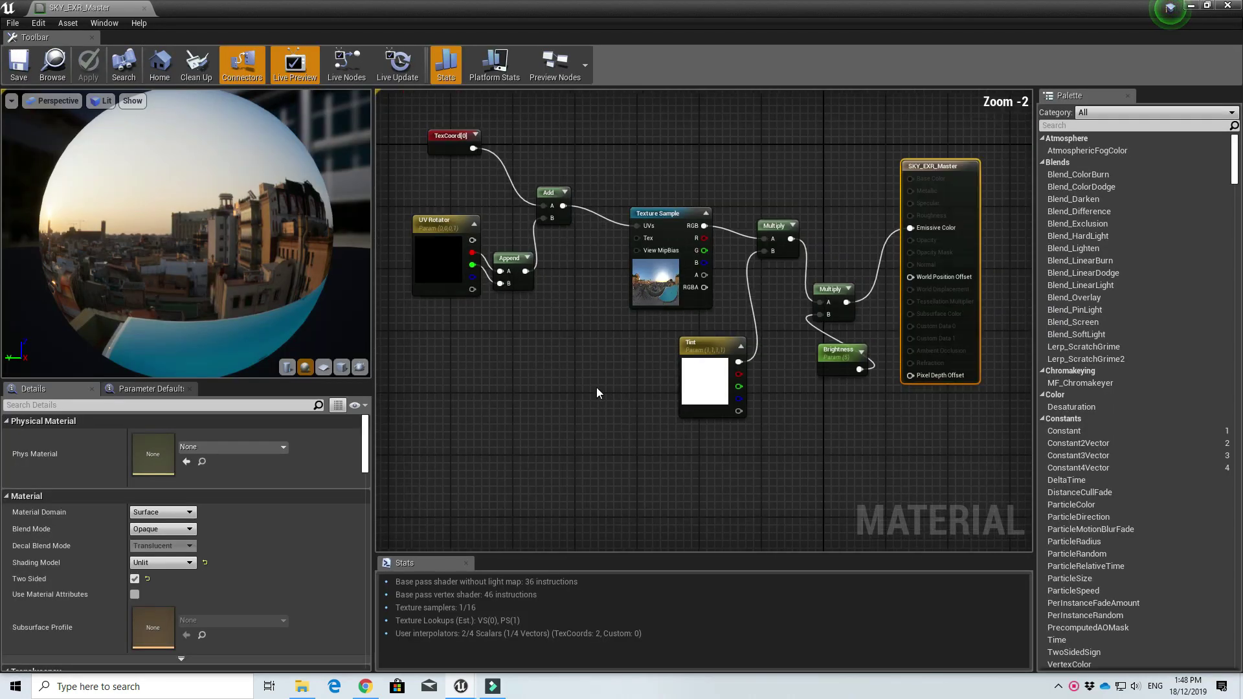
pyautogui.moveTo(596, 387); pyautogui.dragTo(657, 410, button='right')
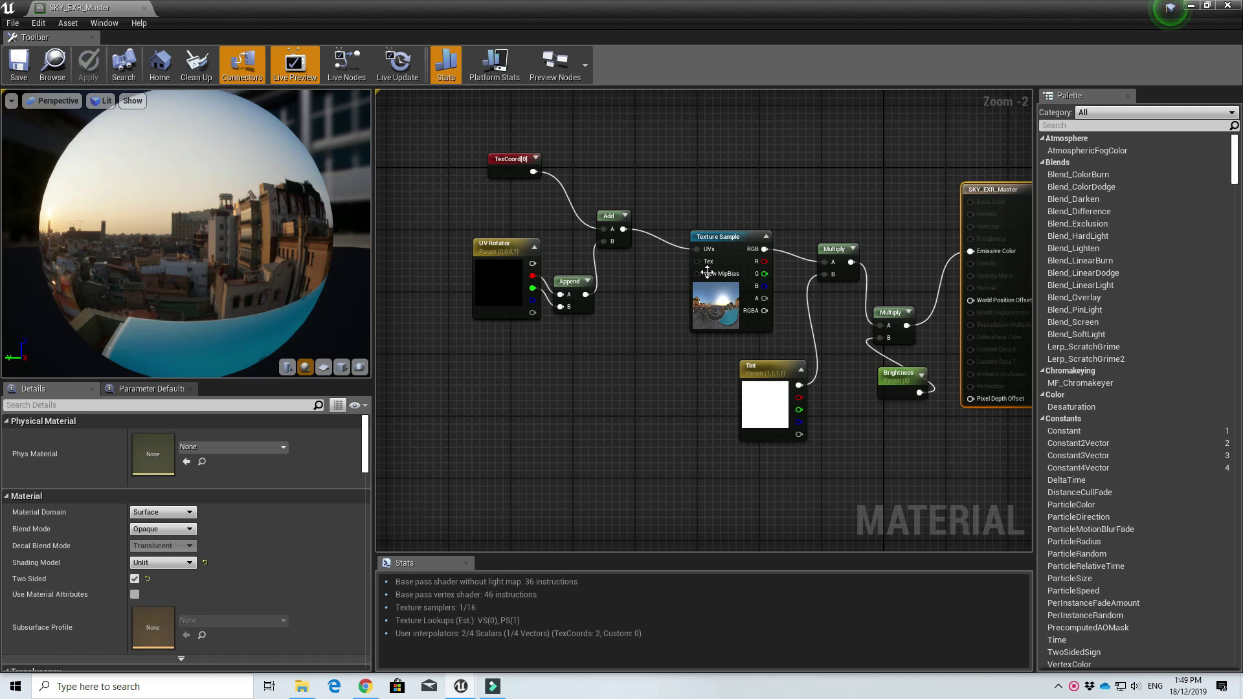
# Move the TexCoord, UV Rotator, Append and Add nodes down and to the left.
pyautogui.click(725, 243)
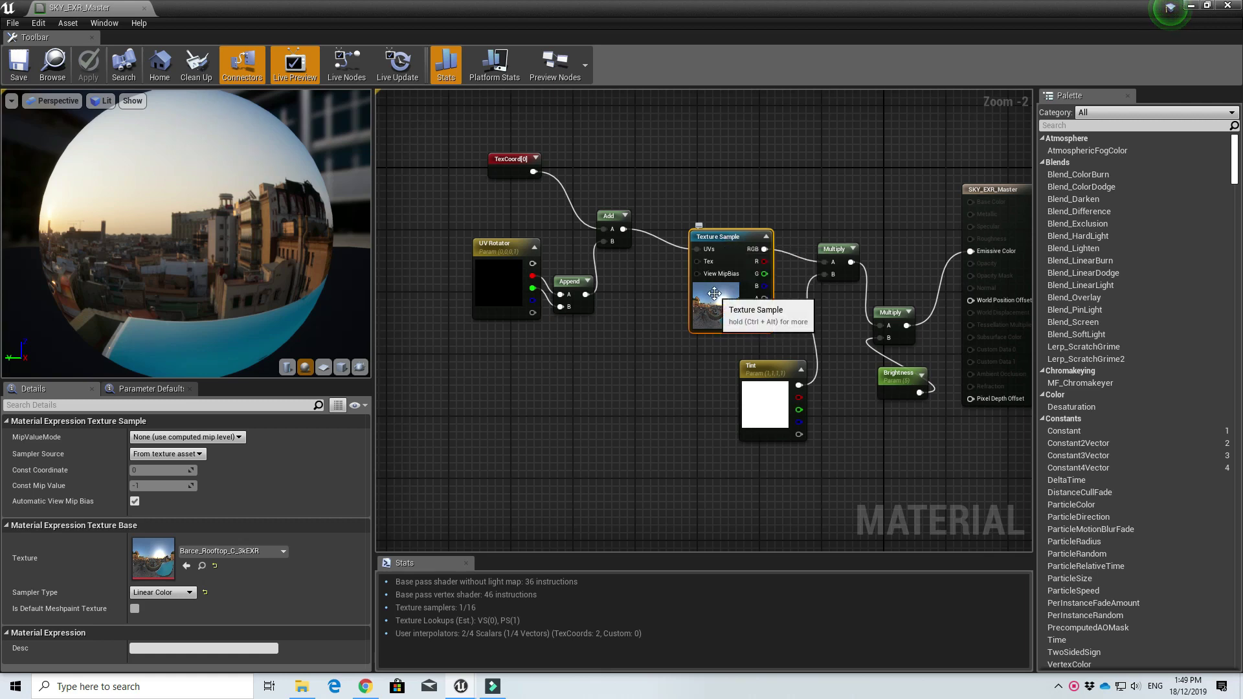
pyautogui.moveTo(448, 149); pyautogui.dragTo(620, 365)
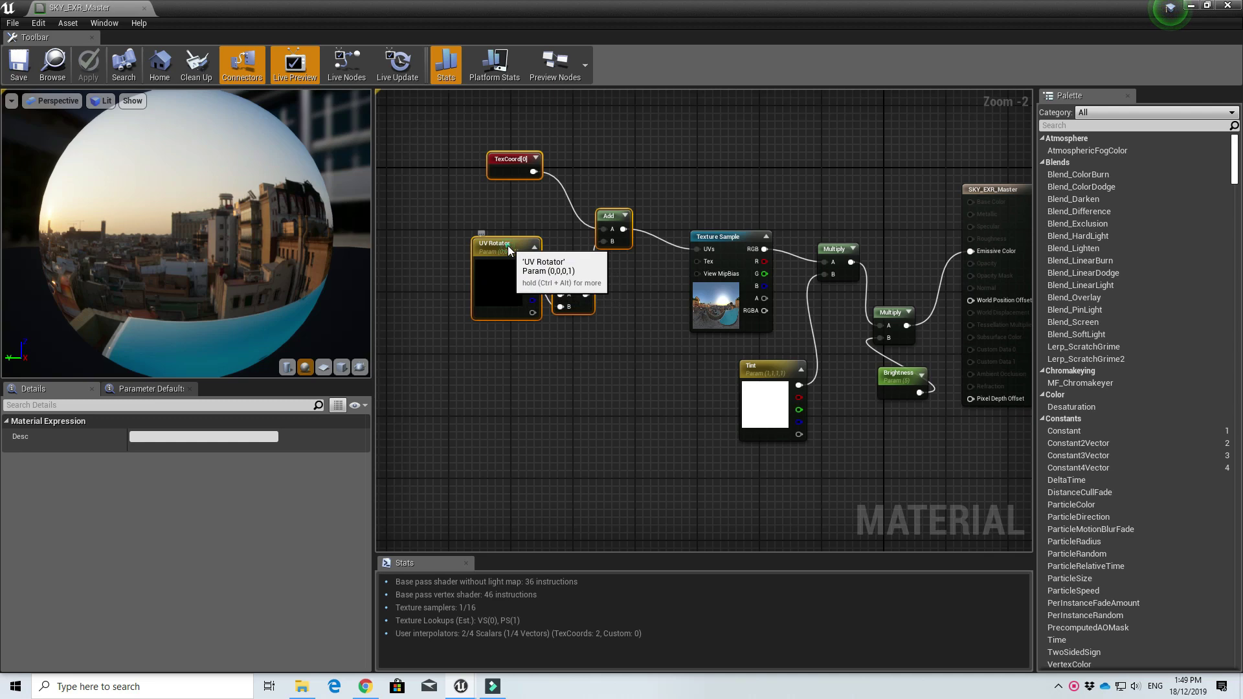
pyautogui.moveTo(509, 245); pyautogui.dragTo(493, 268)
pyautogui.click(573, 184)
# Wire UV Rotator's red output into Append A, then apply and close SKY_EXR_Master.
pyautogui.click(490, 193)
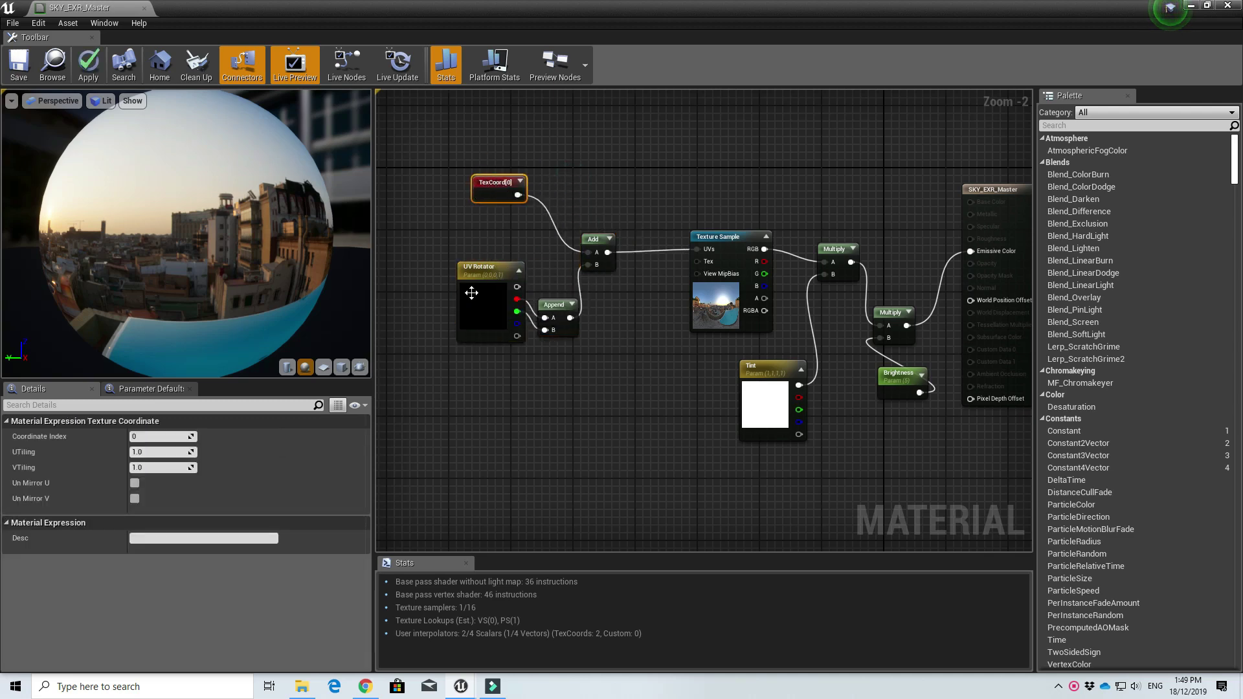
pyautogui.click(478, 273)
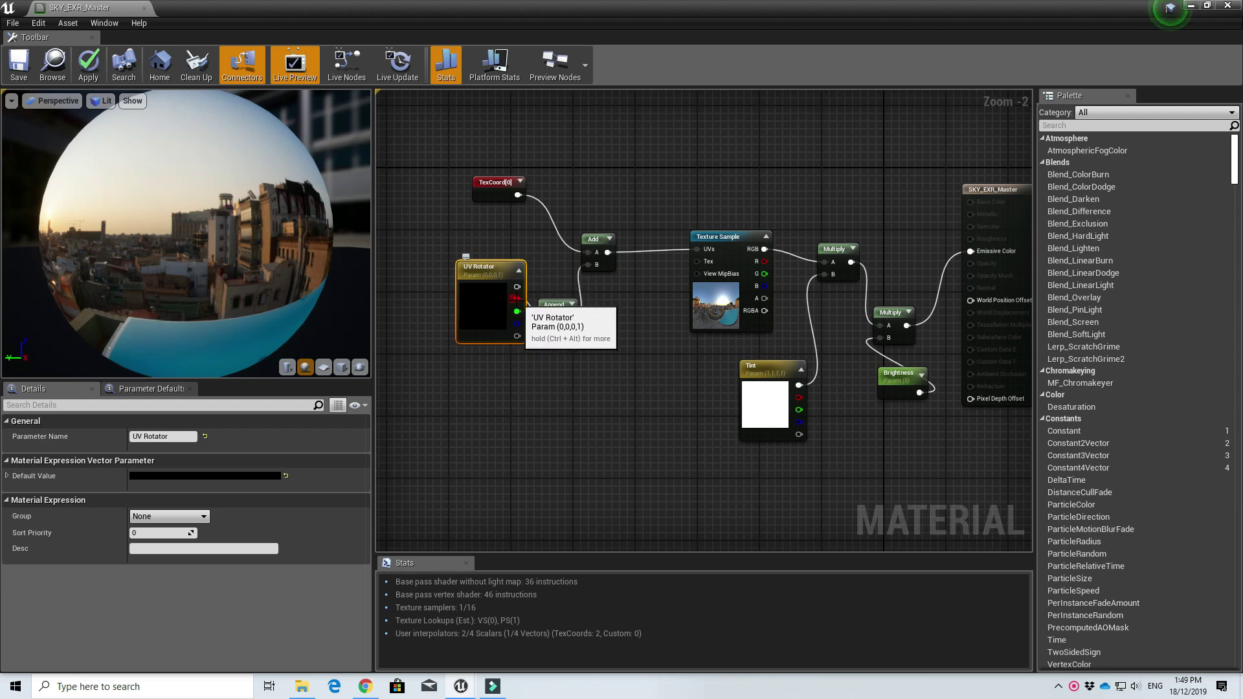
pyautogui.moveTo(515, 298); pyautogui.dragTo(543, 317)
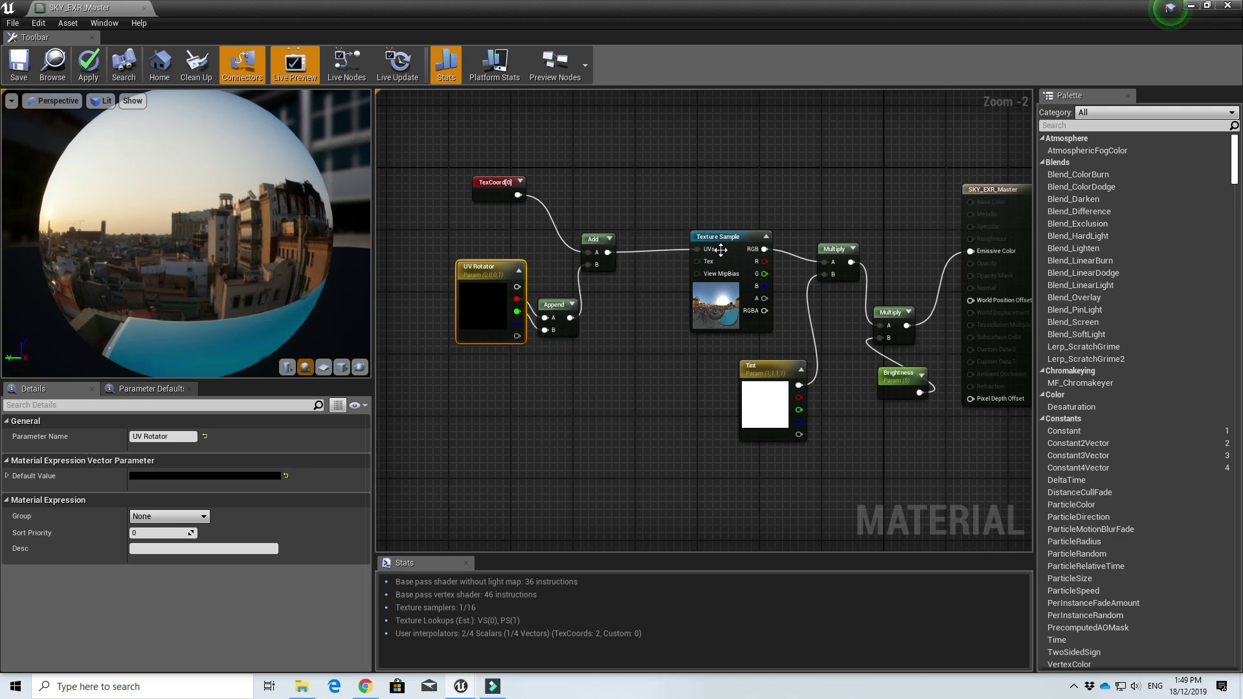
pyautogui.moveTo(704, 257); pyautogui.dragTo(672, 257)
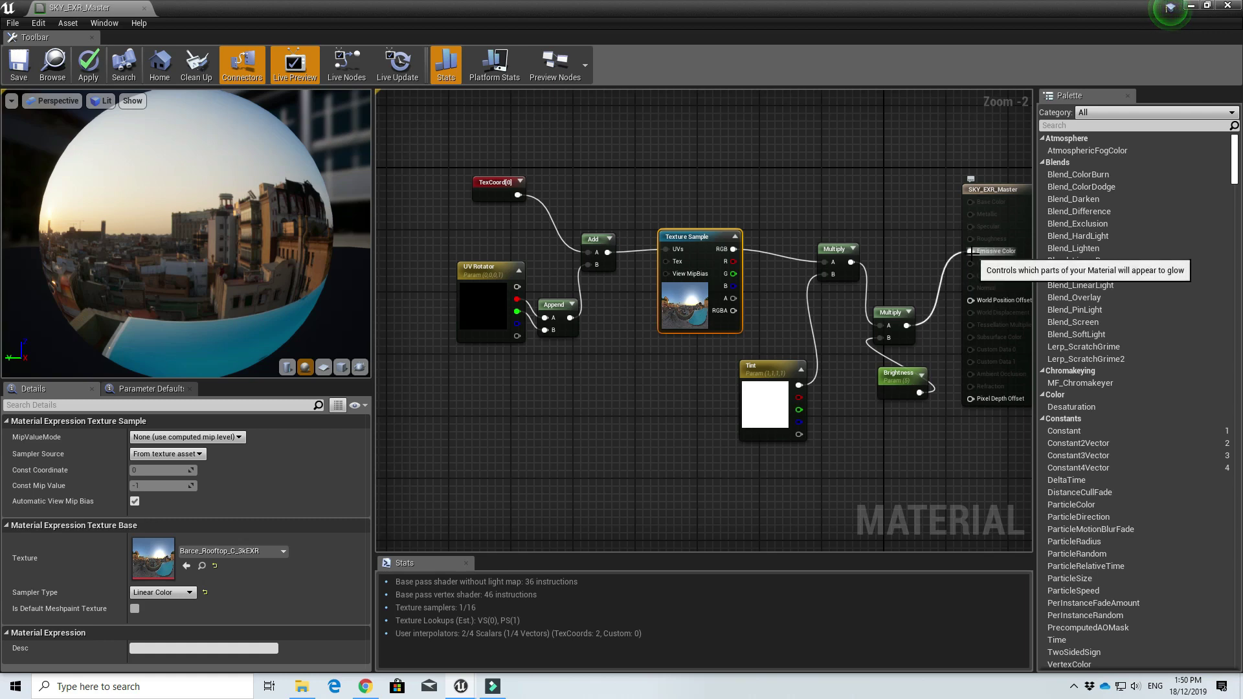
pyautogui.click(1228, 6)
pyautogui.click(658, 384)
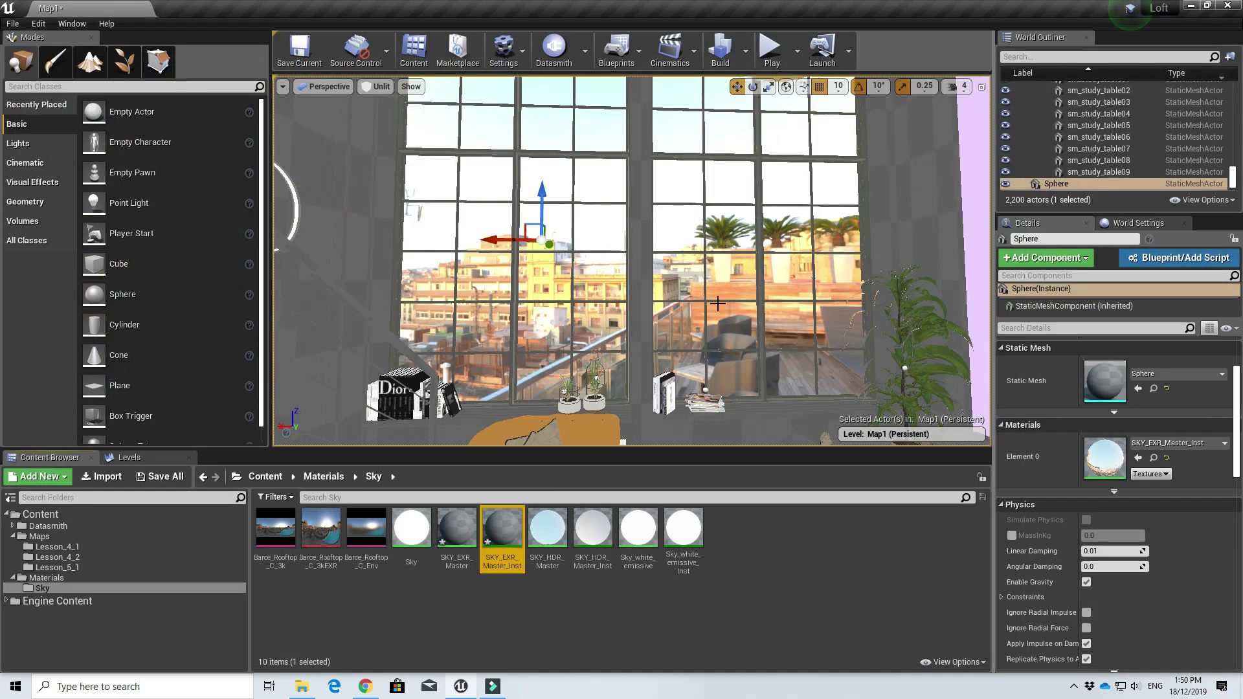
# Open SKY_EXR_Master_Inst and test-rotate the sky by dragging the UV Rotator R and G values.
pyautogui.doubleClick(1110, 453)
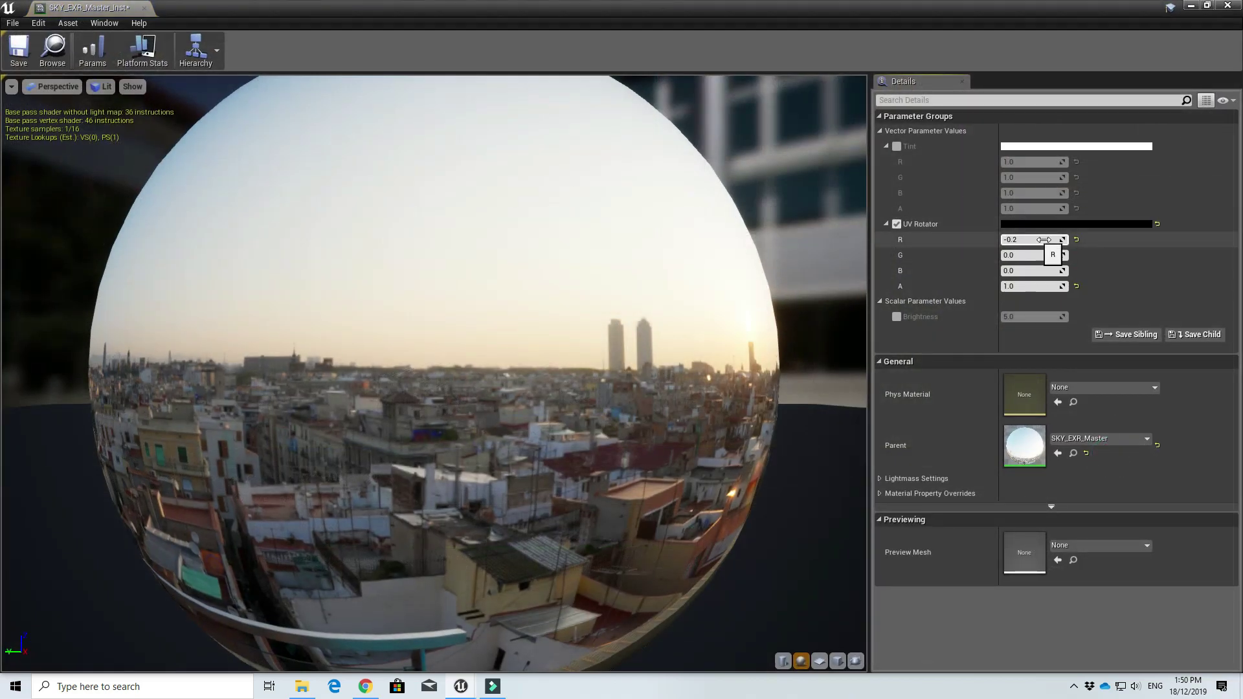
pyautogui.doubleClick(808, 22)
pyautogui.moveTo(519, 32); pyautogui.dragTo(414, 232)
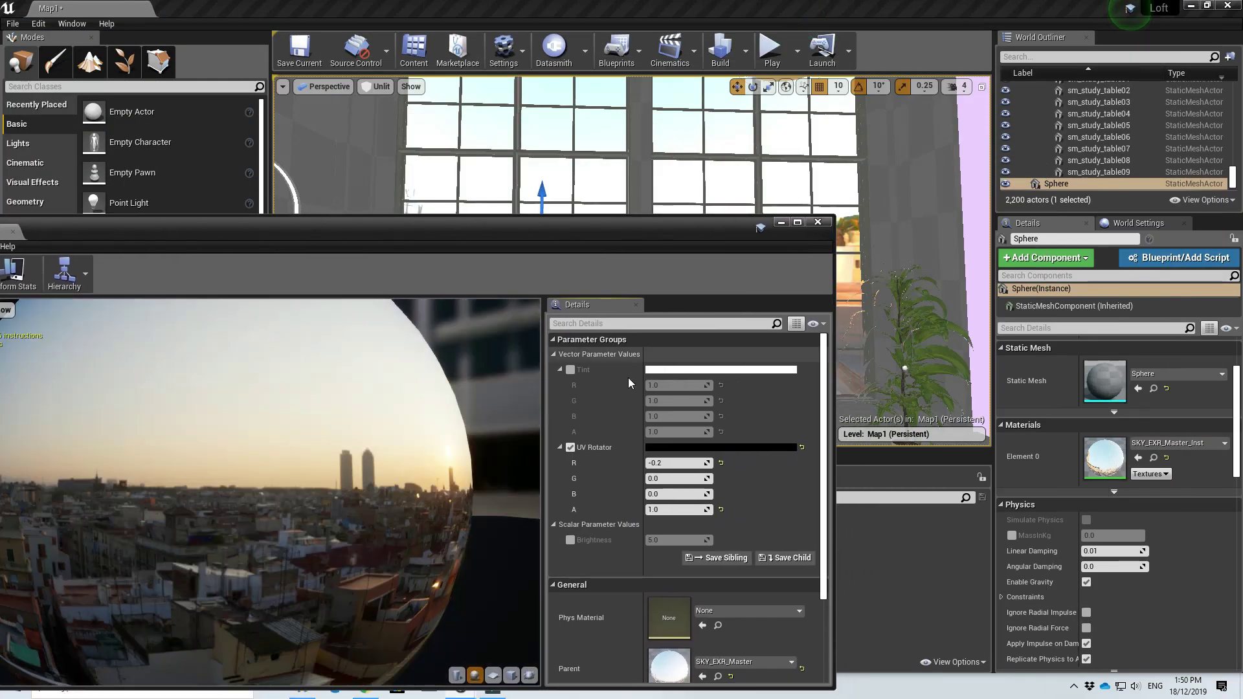
pyautogui.moveTo(677, 462); pyautogui.dragTo(738, 462)
pyautogui.moveTo(587, 231); pyautogui.dragTo(413, 314)
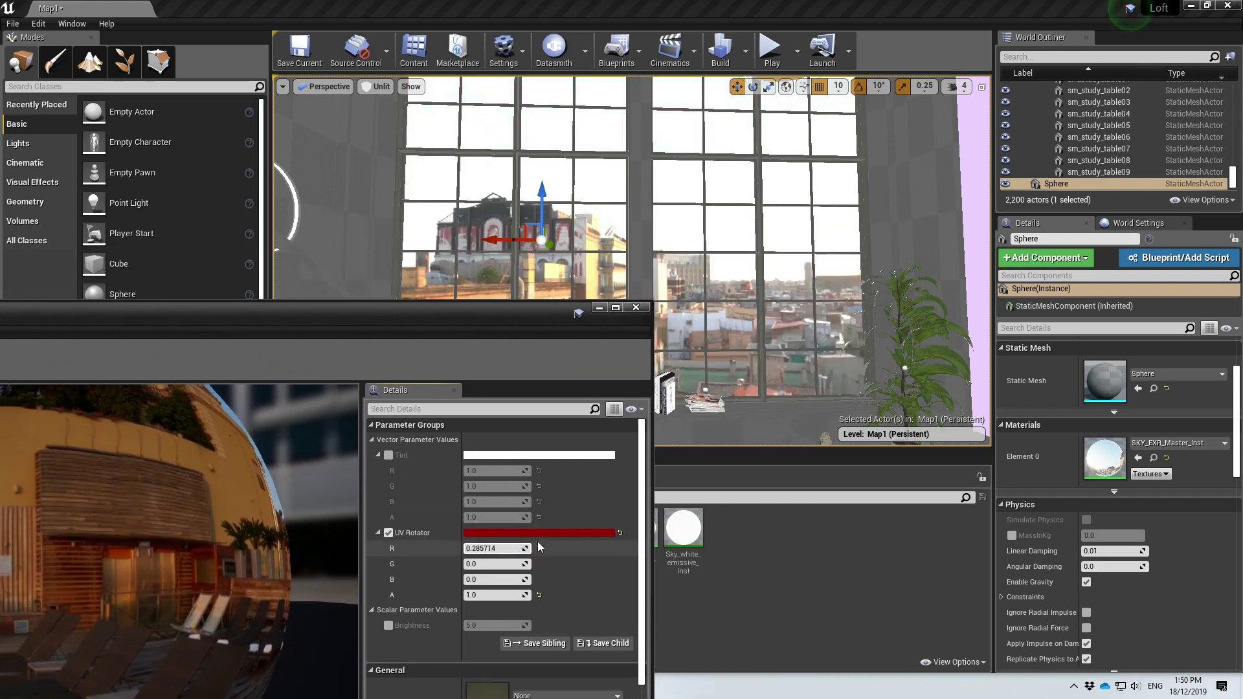
pyautogui.moveTo(495, 548); pyautogui.dragTo(462, 549)
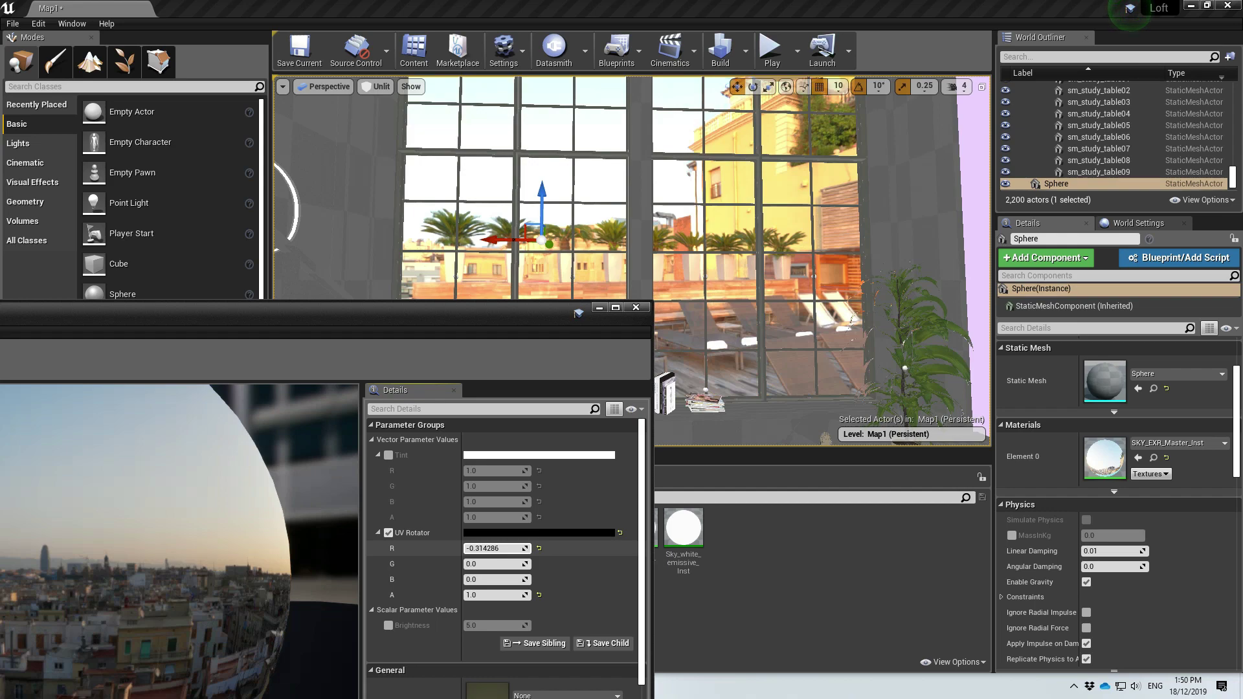
pyautogui.moveTo(529, 567)
pyautogui.mouseDown()
pyautogui.moveTo(498, 567)
pyautogui.moveTo(525, 567)
pyautogui.mouseUp()
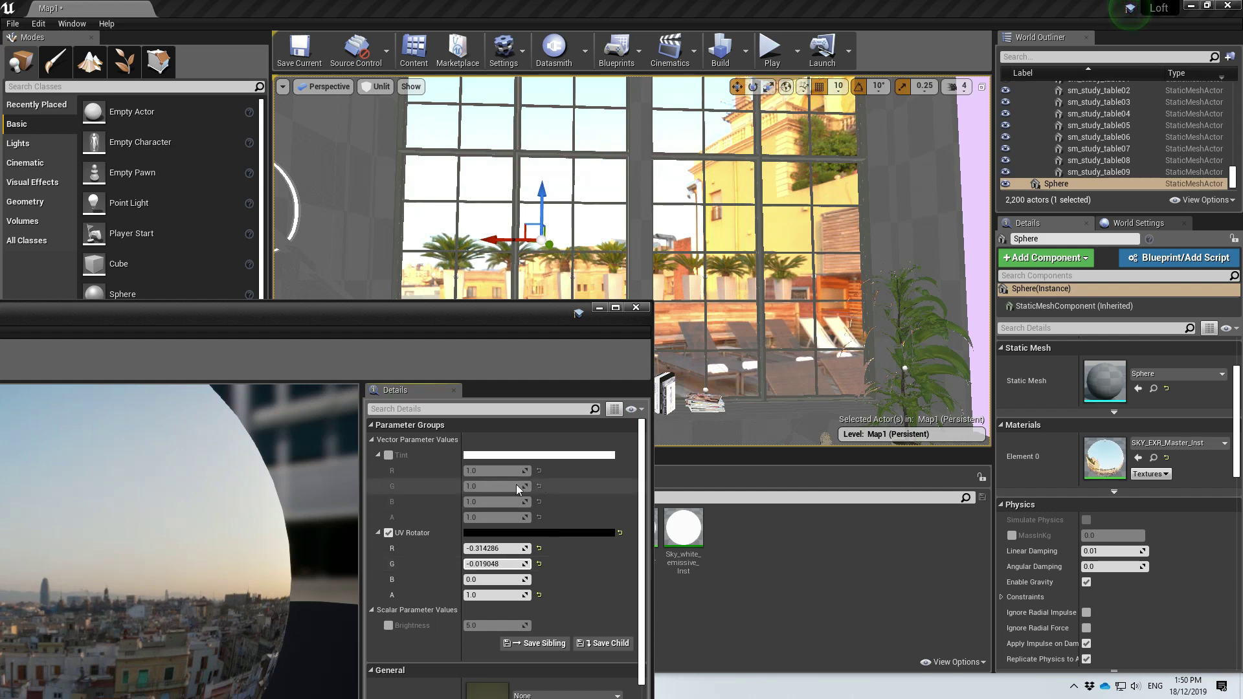
# Set the instance's UV Rotator G and R back to 0 and close the instance editor.
pyautogui.click(482, 558)
pyautogui.click(486, 564)
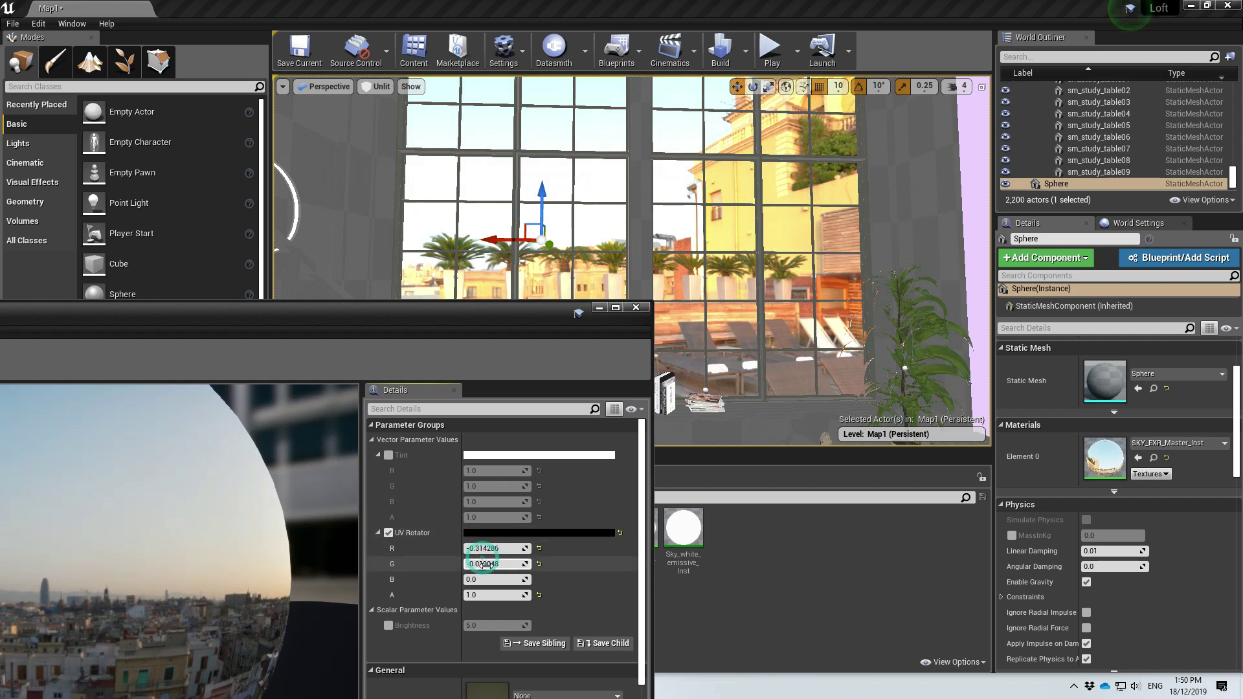
pyautogui.write('0')
pyautogui.press('Tab')
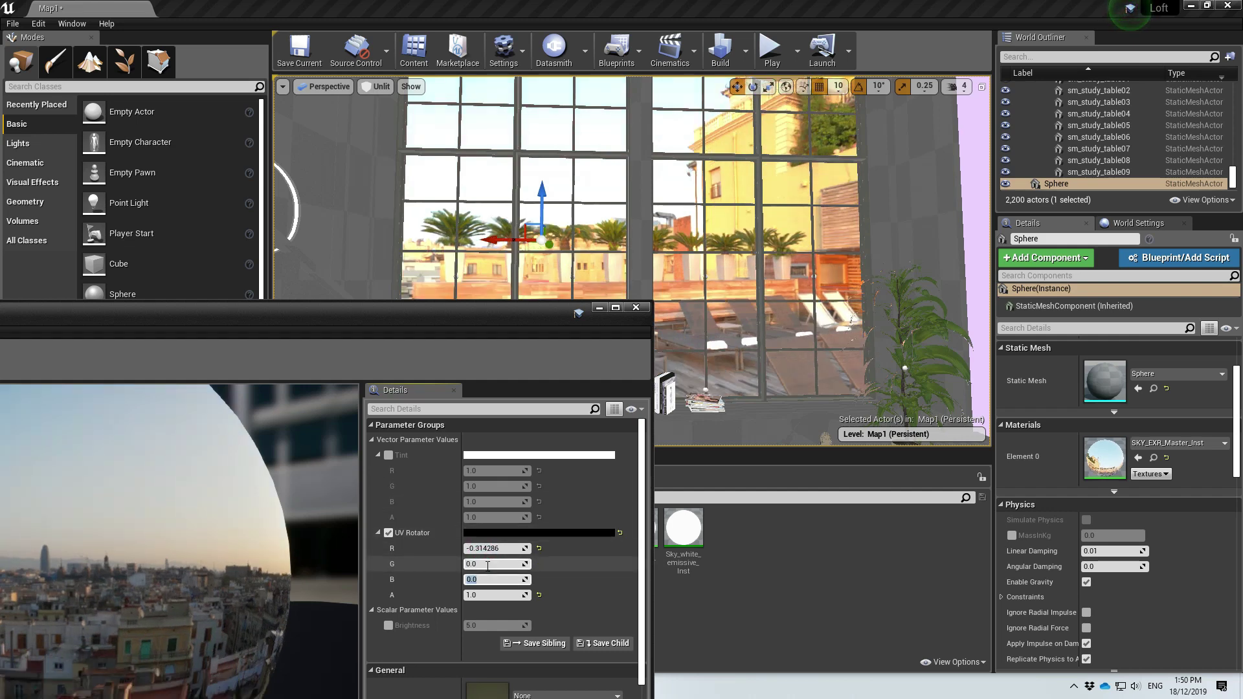
pyautogui.click(487, 549)
pyautogui.write('0')
pyautogui.press('Return')
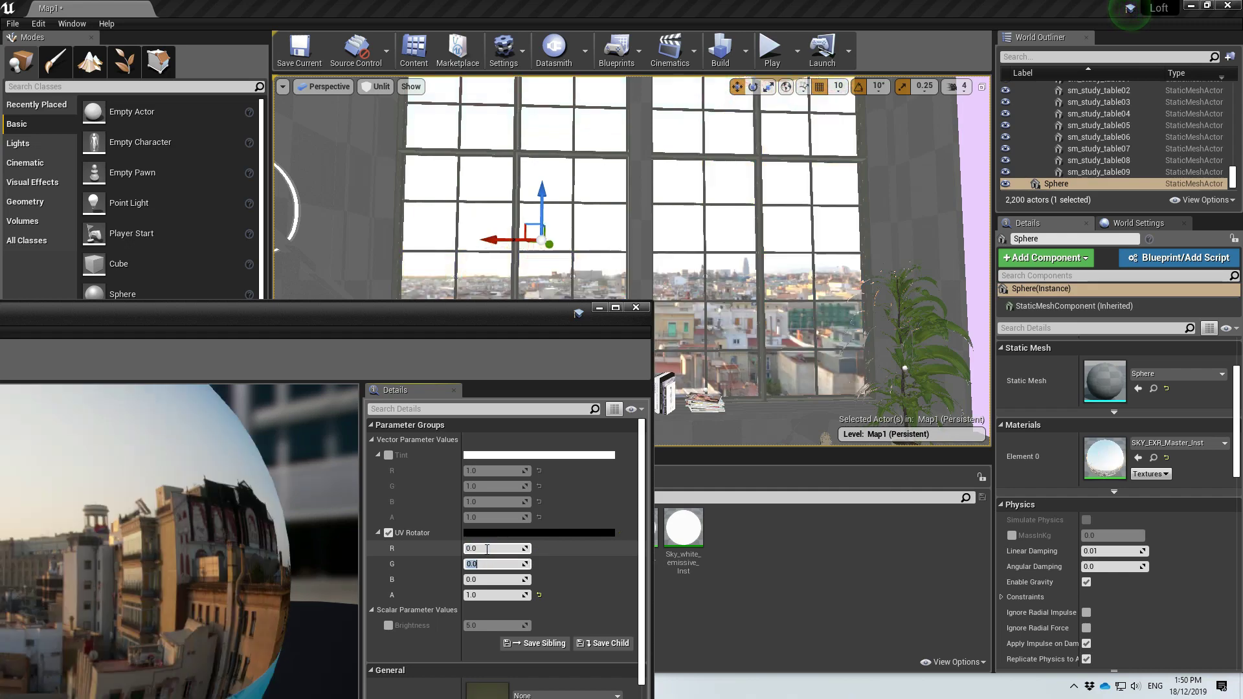
pyautogui.click(636, 307)
pyautogui.scroll(-3, 825, 343)
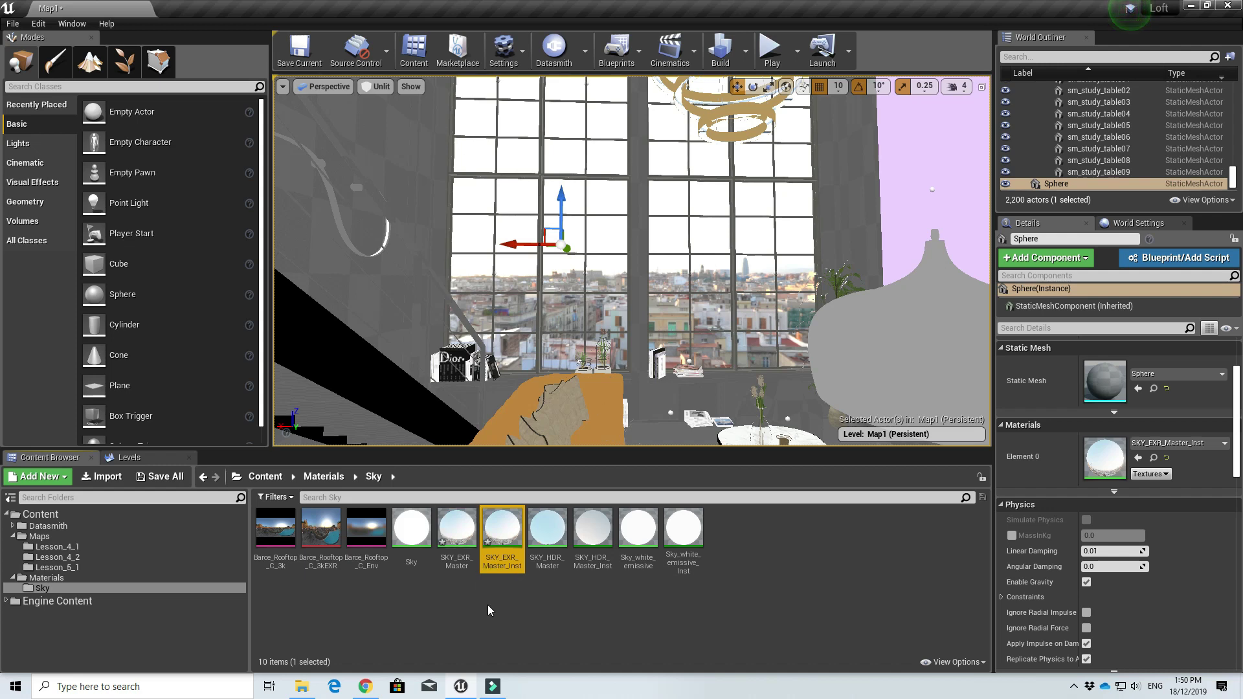
# Assign SKY_HDR_Master_Inst to the sky sphere's Element 0 to compare the HDR sky.
pyautogui.click(560, 620)
pyautogui.moveTo(586, 551); pyautogui.dragTo(1091, 466)
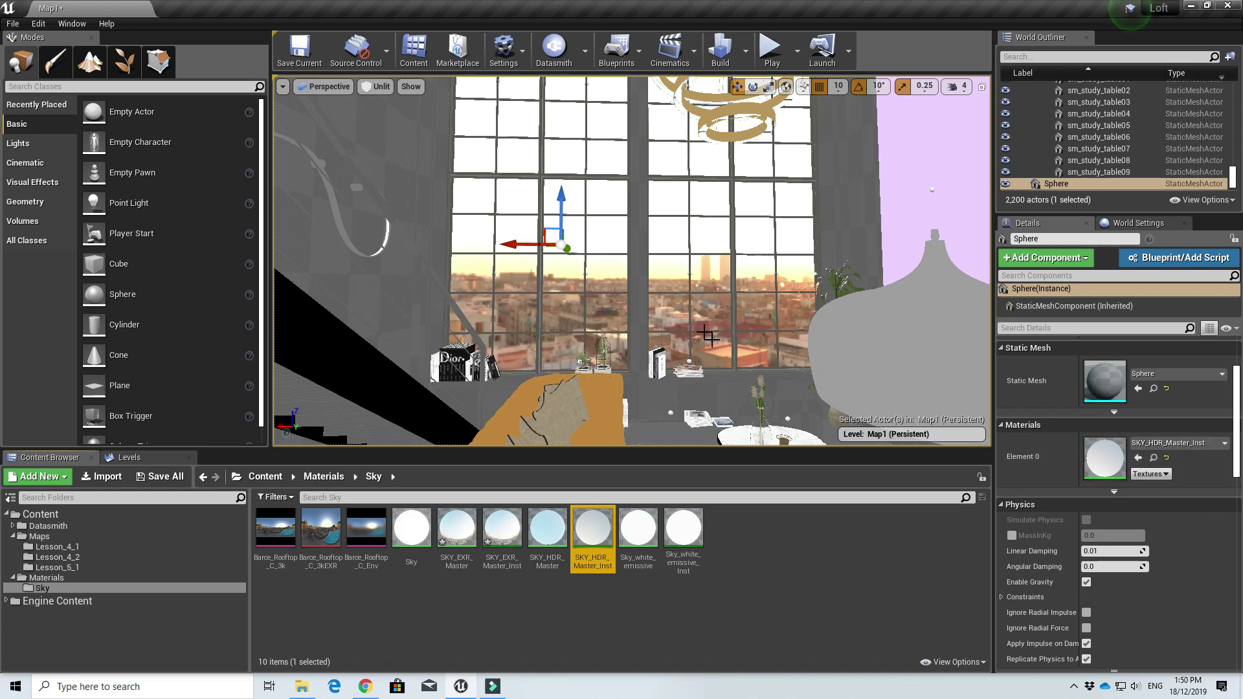
pyautogui.scroll(2, 637, 335)
pyautogui.scroll(2, 641, 347)
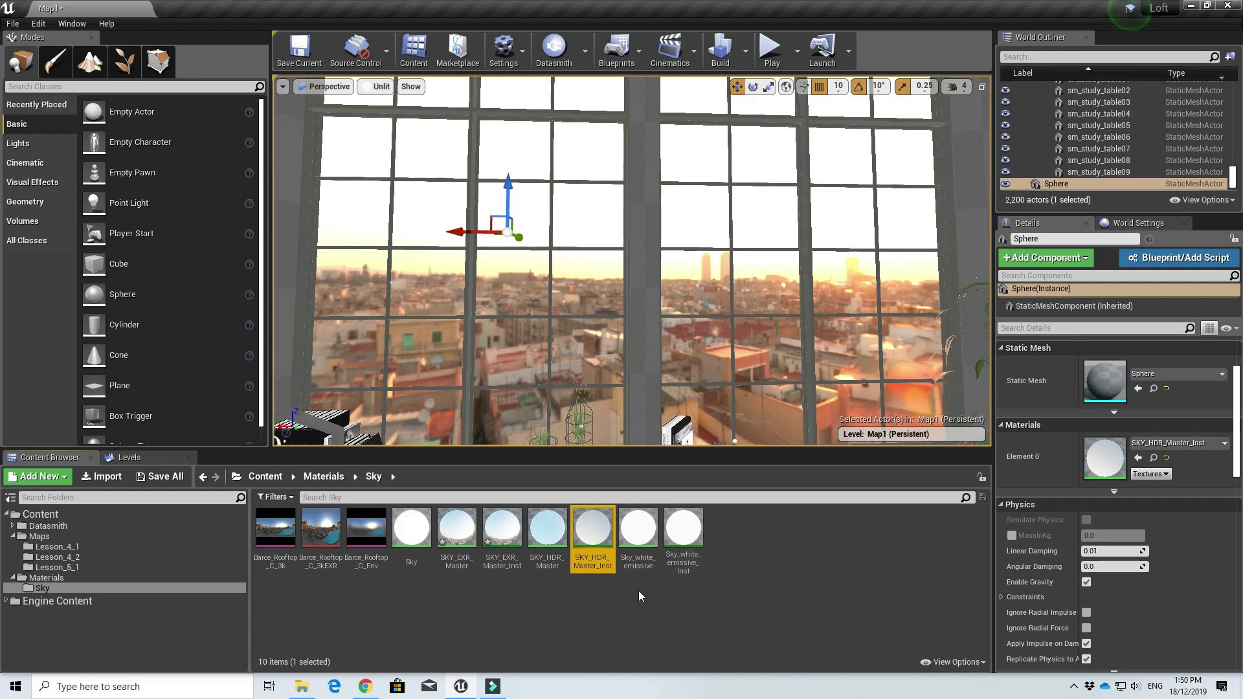
# Put SKY_EXR_Master_Inst back on Element 0 and fly through the loft to view it.
pyautogui.moveTo(502, 530); pyautogui.dragTo(1107, 461)
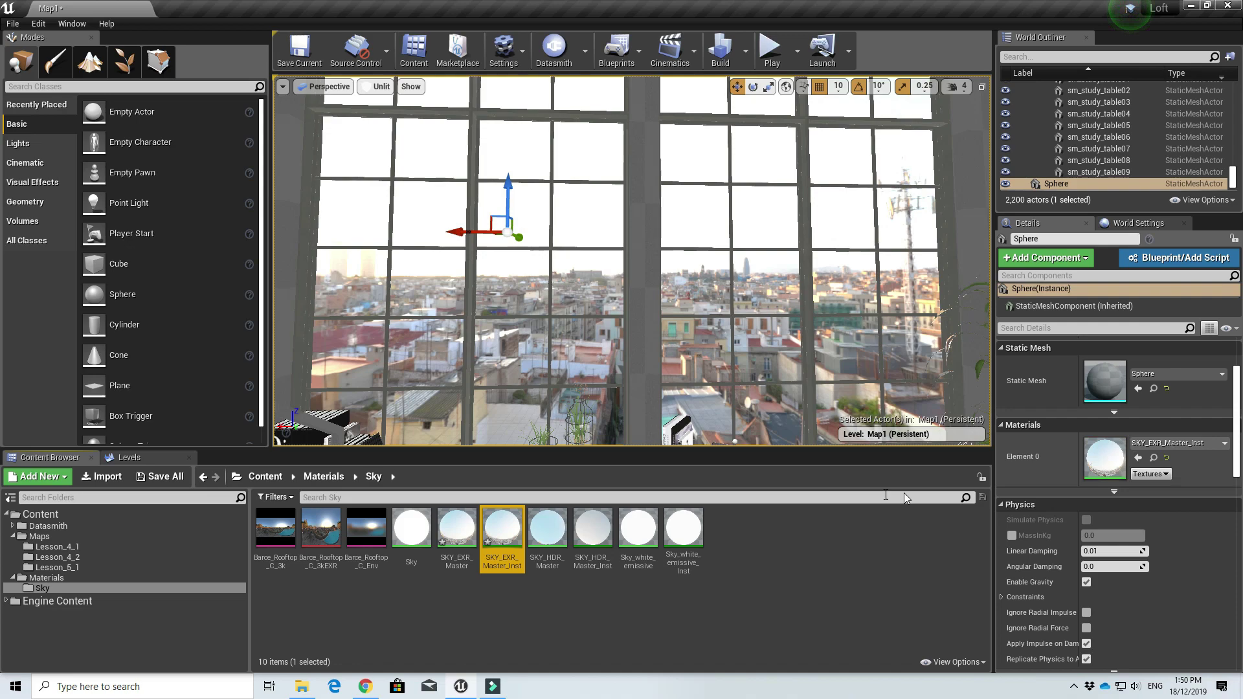
pyautogui.moveTo(632, 258); pyautogui.dragTo(632, 259, button='right')
pyautogui.moveTo(669, 353); pyautogui.dragTo(669, 353, button='right')
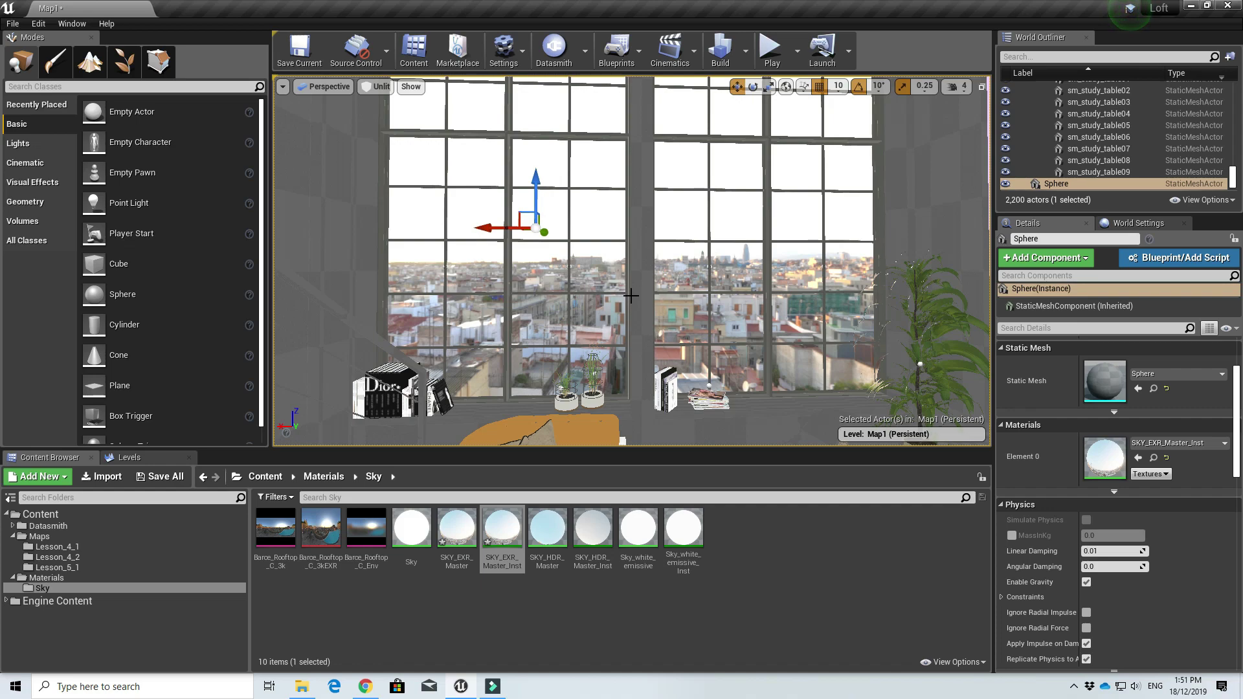
pyautogui.moveTo(569, 292); pyautogui.dragTo(505, 271, button='right')
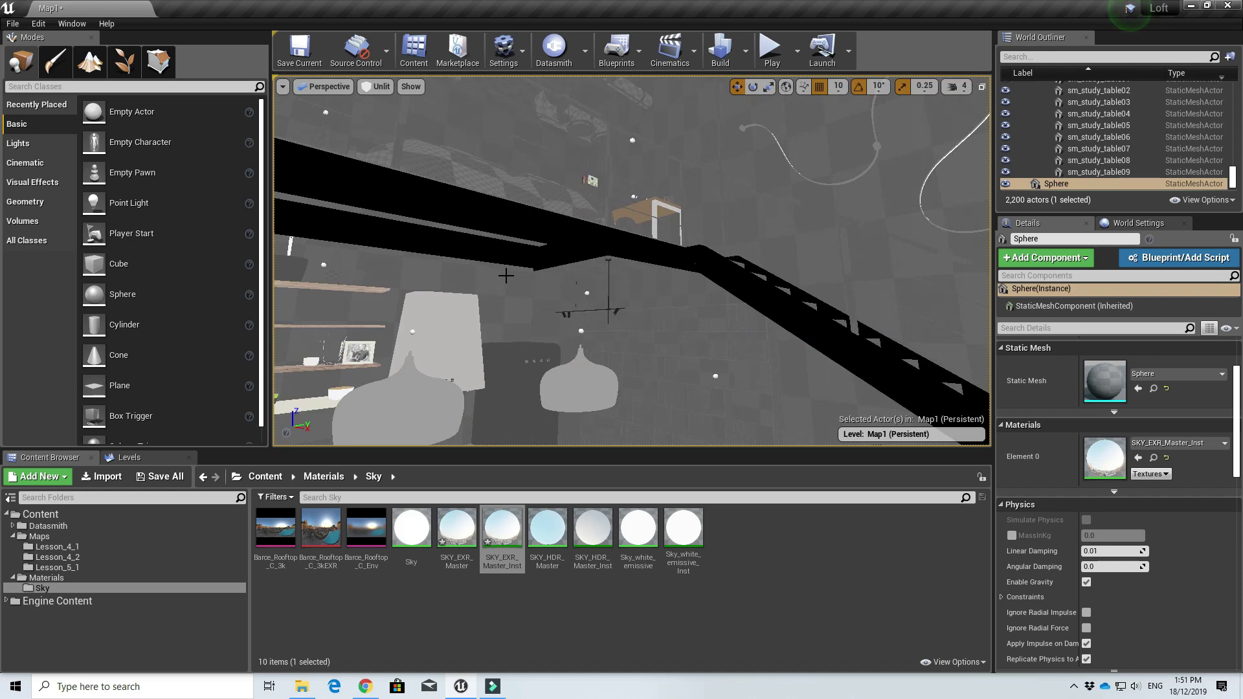